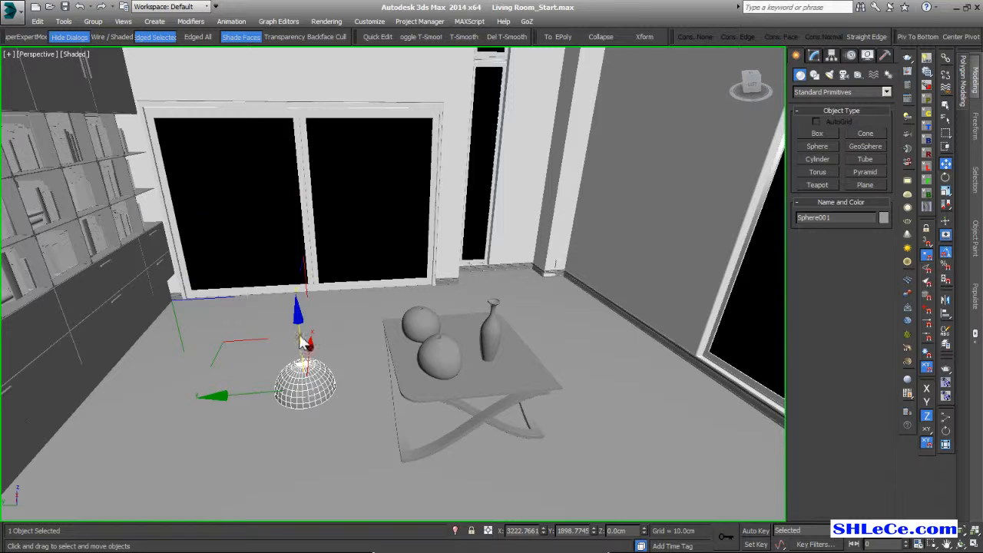
# Increase the sphere's radius to about 56.2 cm.
pyautogui.moveTo(331, 182)
pyautogui.keyDown('alt'); pyautogui.mouseDown(button='middle')
pyautogui.moveTo(344, 213)
pyautogui.moveTo(340, 199)
pyautogui.mouseUp(button='middle'); pyautogui.keyUp('alt')
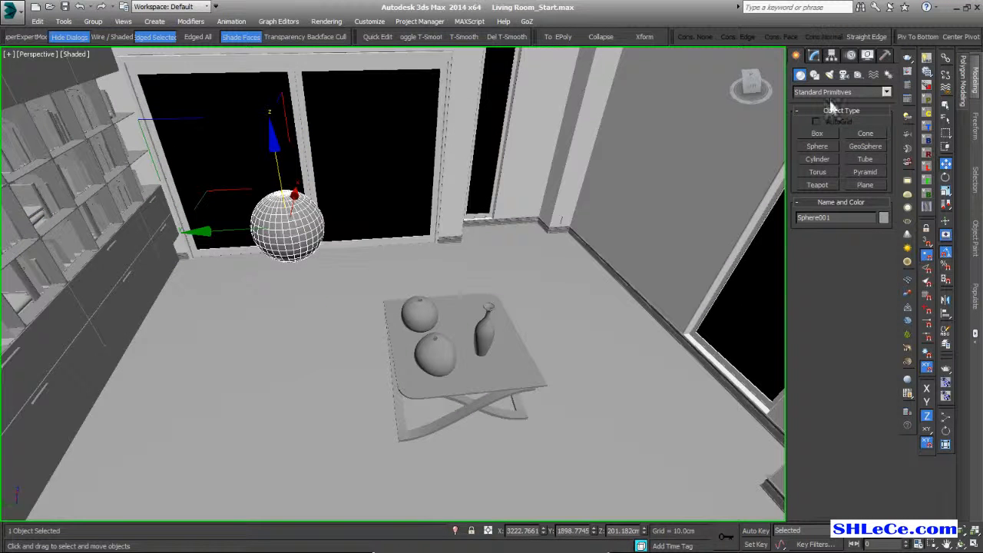
pyautogui.click(814, 56)
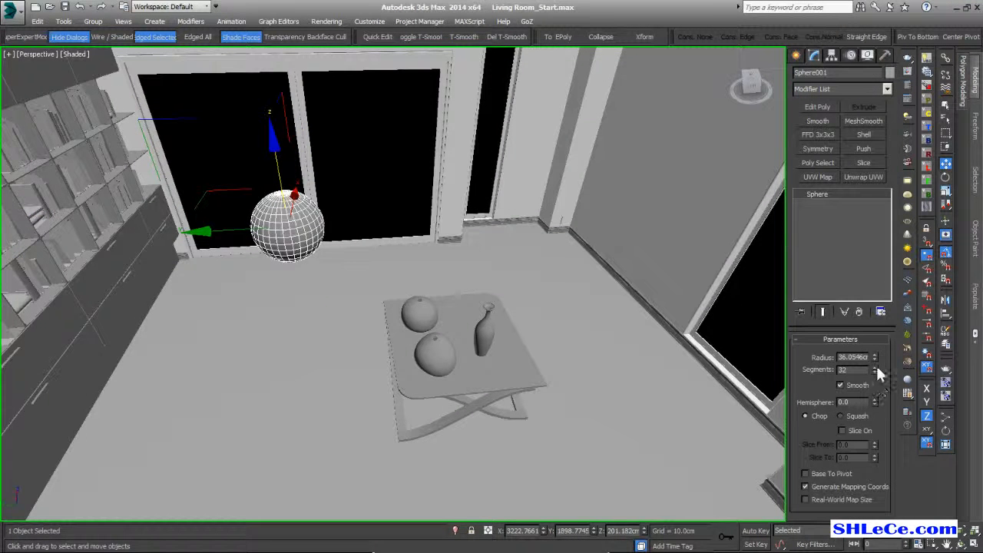
pyautogui.moveTo(875, 355); pyautogui.dragTo(875, 355)
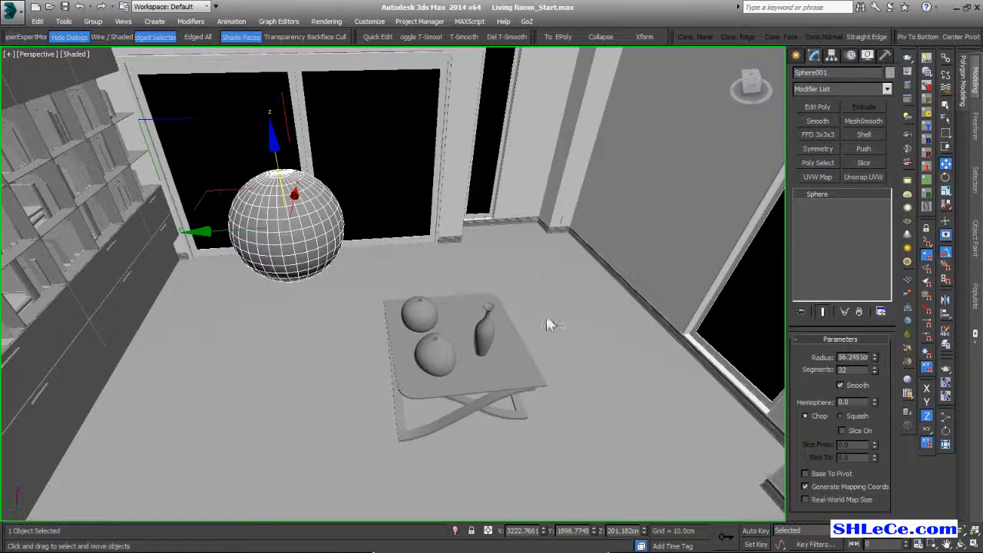
# Flatten the sphere to about 75% along the Z axis and set its segments to 16.
pyautogui.press('r')
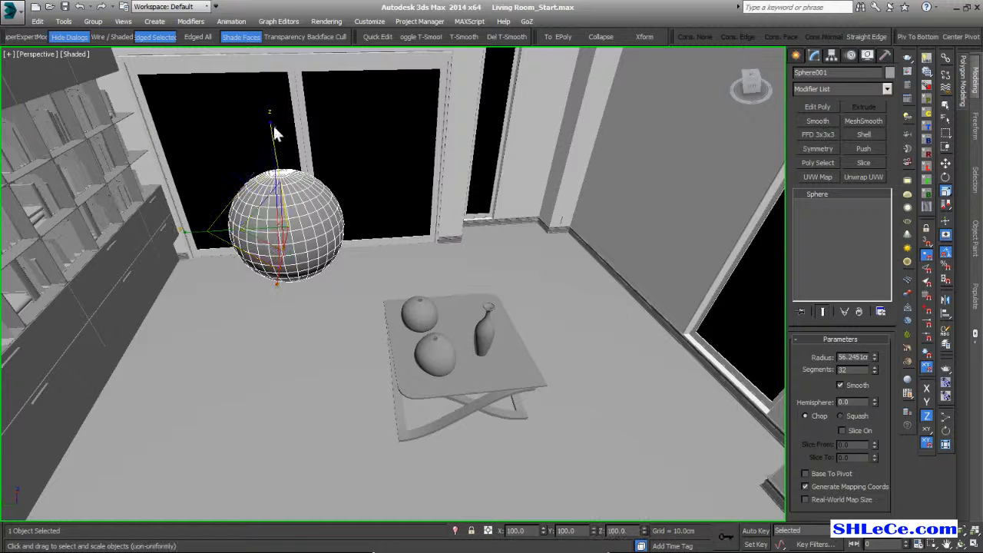
pyautogui.moveTo(271, 119); pyautogui.dragTo(274, 130)
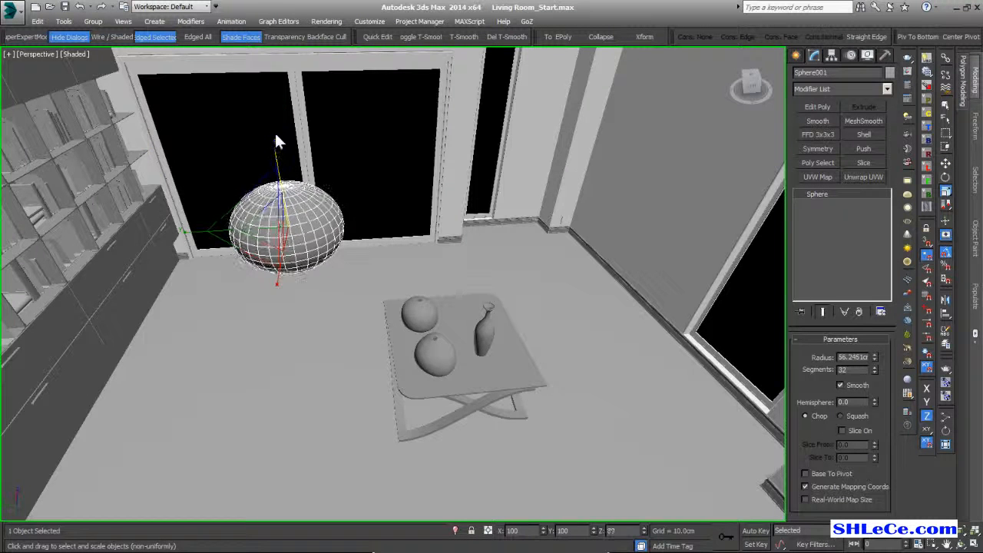
pyautogui.keyDown('alt'); pyautogui.moveTo(357, 245); pyautogui.dragTo(292, 154, button='middle'); pyautogui.keyUp('alt')
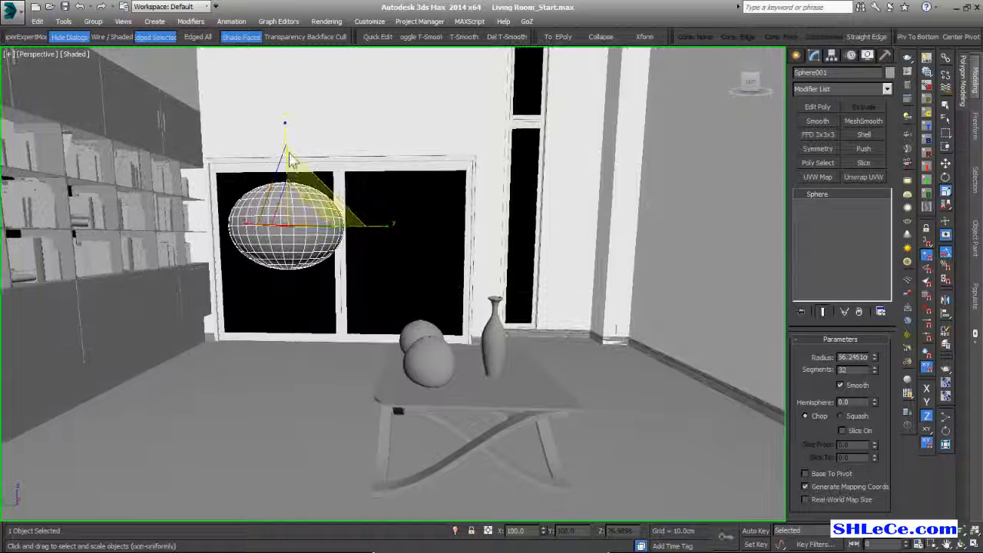
pyautogui.moveTo(287, 139); pyautogui.dragTo(287, 141)
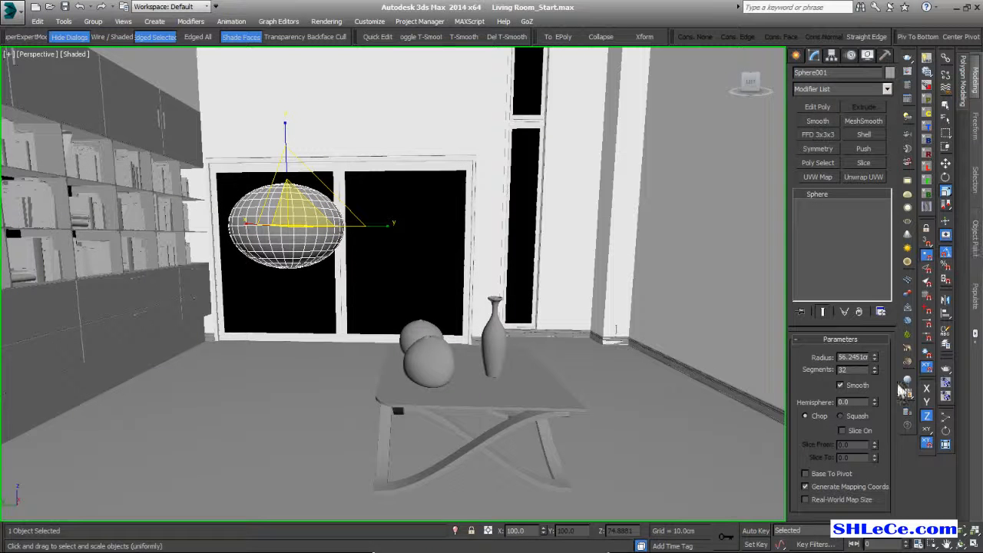
pyautogui.doubleClick(847, 372)
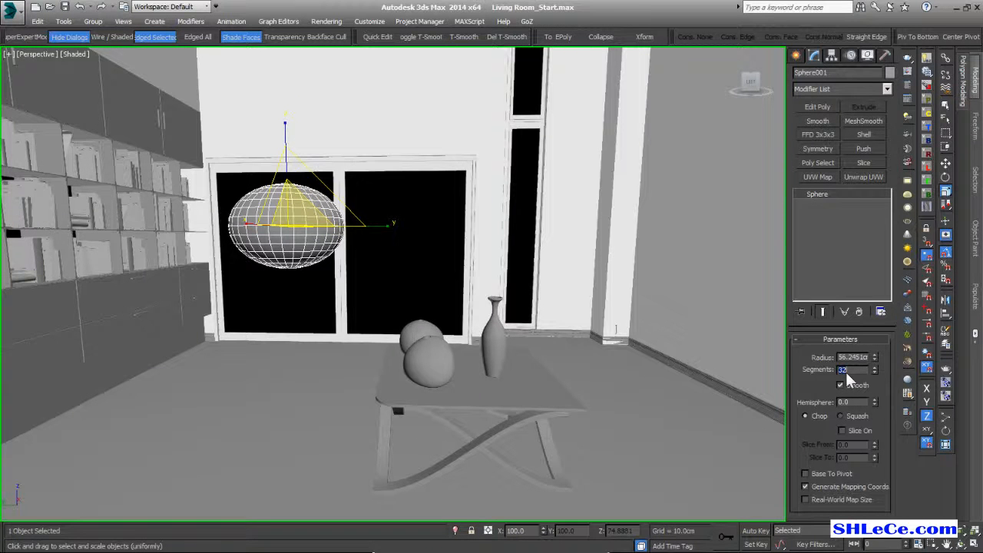
pyautogui.press('Return')
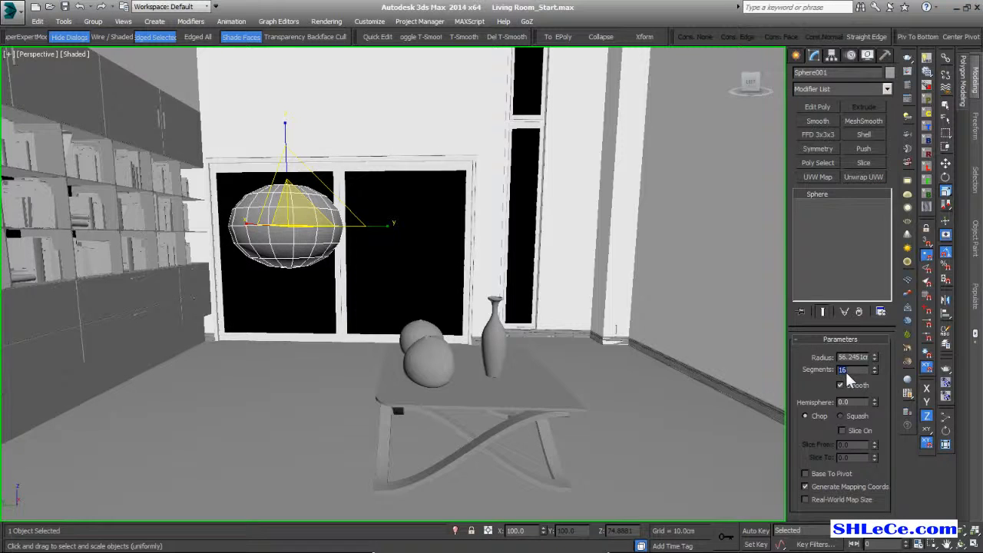
# Add an Edit Poly modifier to the sphere and select every other vertical edge loop around it.
pyautogui.keyDown('alt'); pyautogui.moveTo(394, 312); pyautogui.dragTo(383, 331, button='middle'); pyautogui.keyUp('alt')
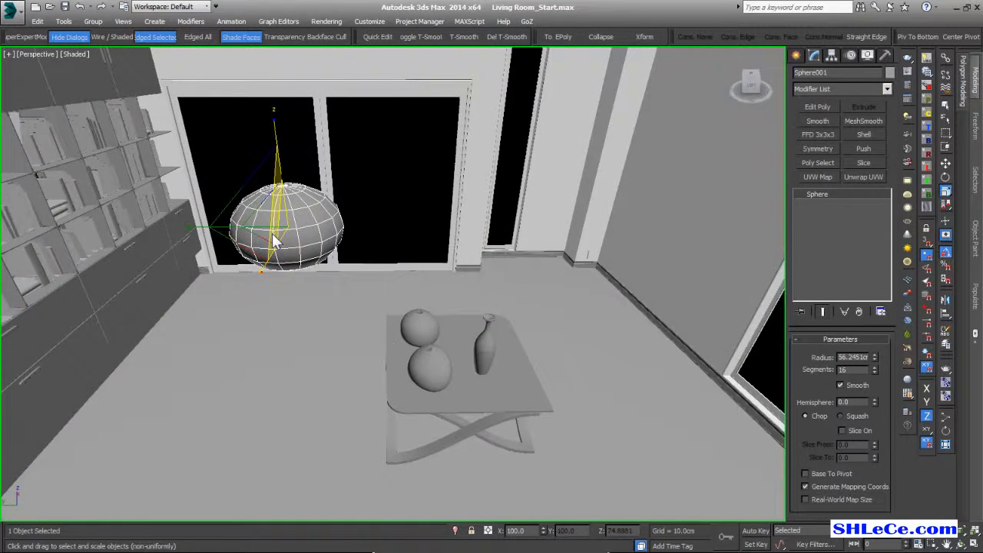
pyautogui.keyDown('ctrl'); pyautogui.keyDown('alt'); pyautogui.moveTo(274, 225); pyautogui.dragTo(293, 211, button='middle'); pyautogui.keyUp('alt'); pyautogui.keyUp('ctrl')
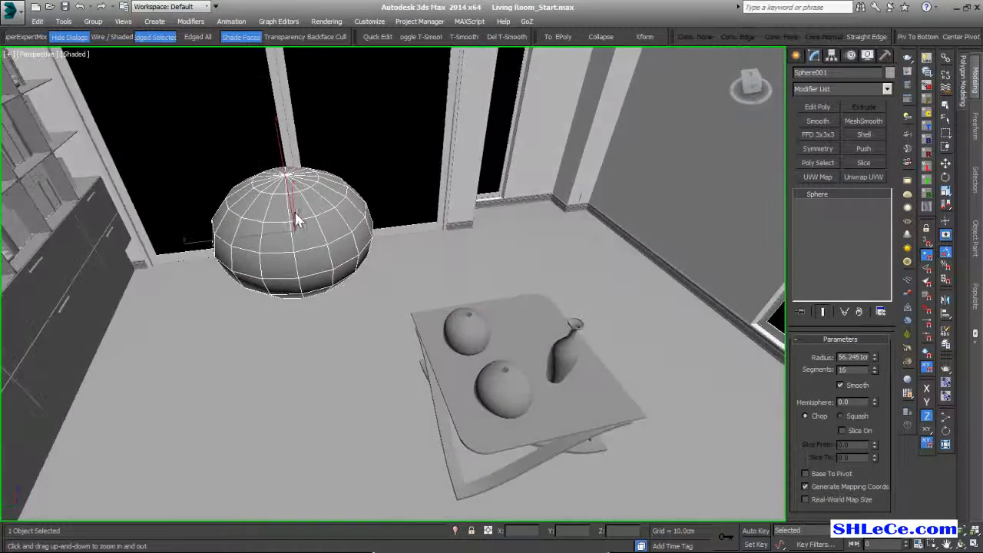
pyautogui.press('r')
pyautogui.click(820, 108)
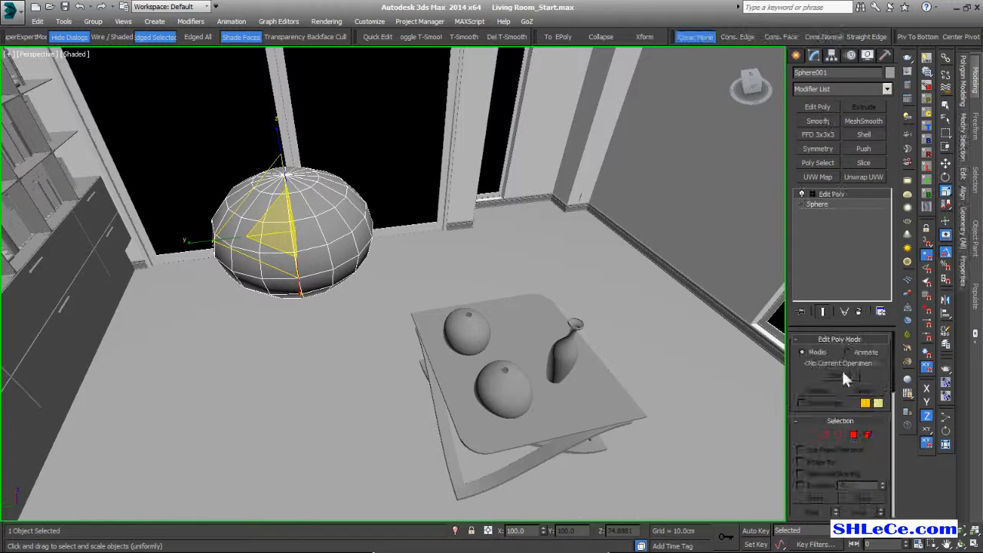
pyautogui.press('2')
pyautogui.moveTo(441, 242); pyautogui.dragTo(455, 273, button='middle')
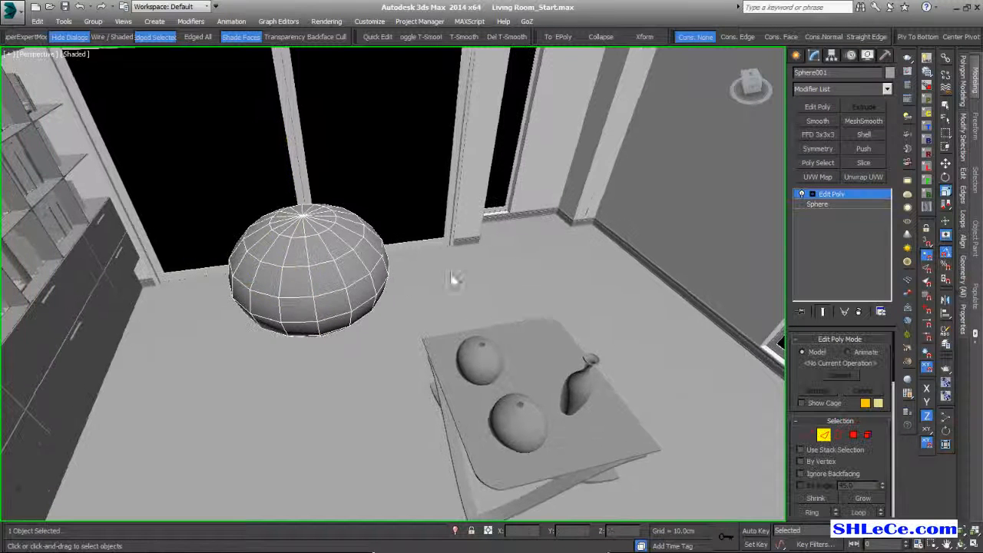
pyautogui.click(306, 250)
pyautogui.keyDown('alt'); pyautogui.moveTo(307, 249); pyautogui.dragTo(454, 345, button='middle'); pyautogui.keyUp('alt')
pyautogui.doubleClick(405, 278)
pyautogui.moveTo(474, 314); pyautogui.dragTo(468, 284)
pyautogui.keyDown('alt'); pyautogui.moveTo(362, 353); pyautogui.dragTo(564, 279, button='middle'); pyautogui.keyUp('alt')
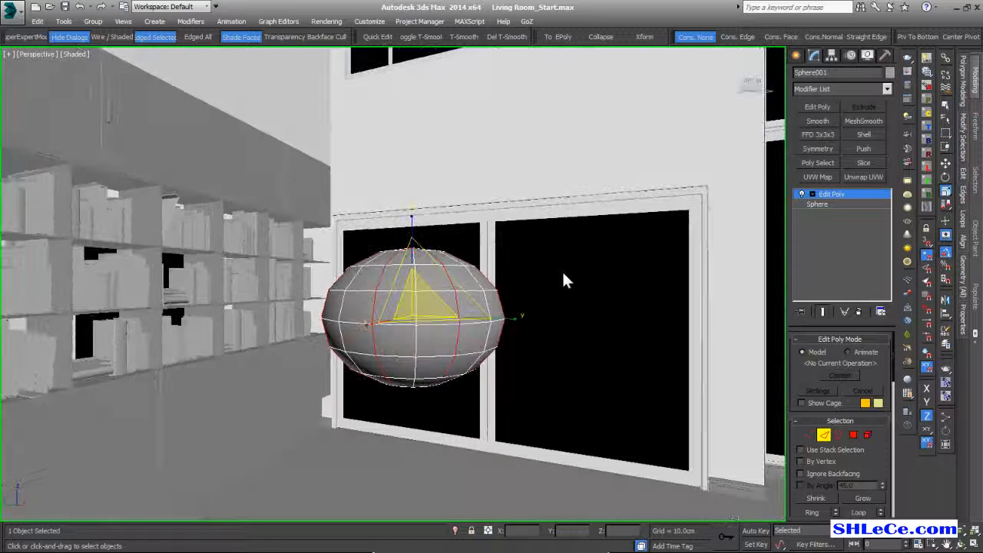
# Add a Push modifier to the edge selection and push the selected loops outward into ribs.
pyautogui.click(864, 149)
pyautogui.moveTo(884, 355); pyautogui.dragTo(894, 430)
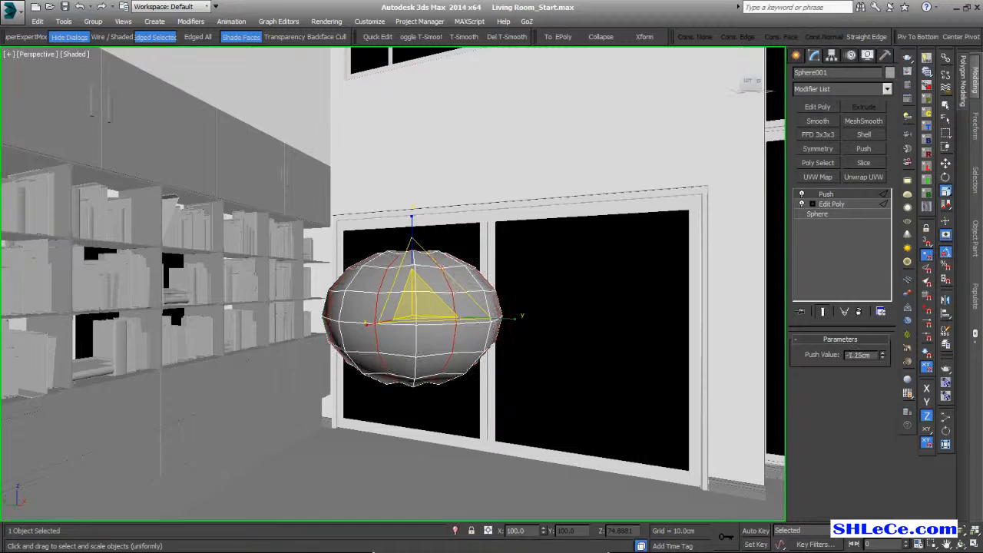
pyautogui.keyDown('alt'); pyautogui.moveTo(437, 373); pyautogui.dragTo(457, 362, button='middle'); pyautogui.keyUp('alt')
pyautogui.scroll(5, 459, 325)
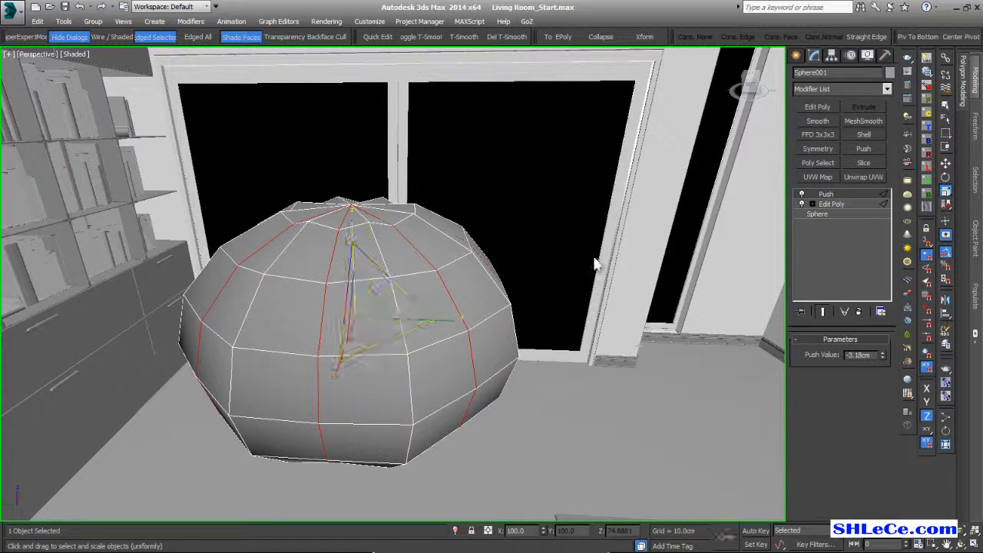
pyautogui.moveTo(885, 354); pyautogui.dragTo(883, 157)
pyautogui.moveTo(685, 208)
pyautogui.keyDown('alt'); pyautogui.mouseDown(button='middle')
pyautogui.moveTo(377, 330)
pyautogui.moveTo(420, 255)
pyautogui.moveTo(422, 274)
pyautogui.mouseUp(button='middle'); pyautogui.keyUp('alt')
# Smooth the ribbed sphere with a MeshSmooth modifier set to 2 iterations.
pyautogui.click(852, 121)
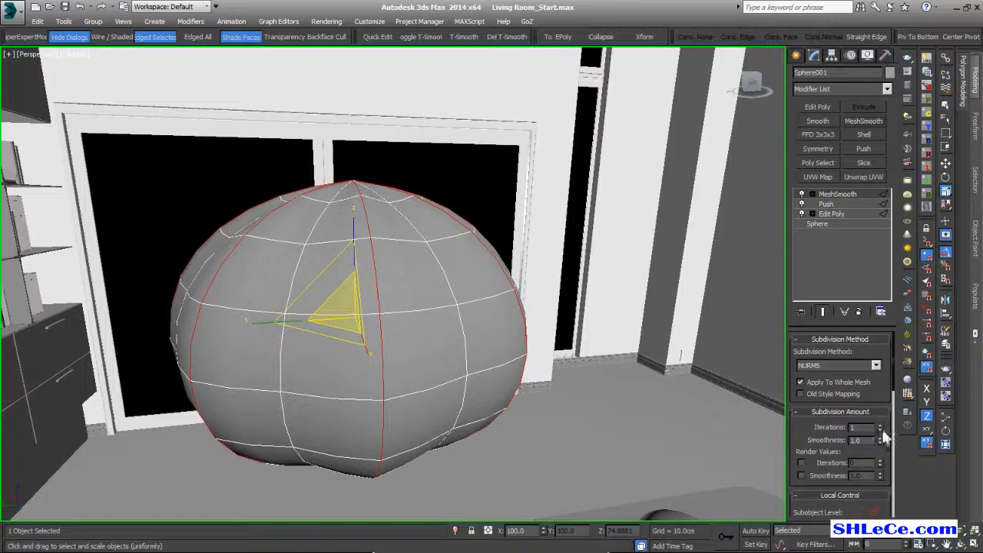
pyautogui.click(881, 425)
pyautogui.moveTo(393, 271)
pyautogui.keyDown('alt'); pyautogui.mouseDown(button='middle')
pyautogui.moveTo(419, 259)
pyautogui.moveTo(522, 280)
pyautogui.mouseUp(button='middle'); pyautogui.keyUp('alt')
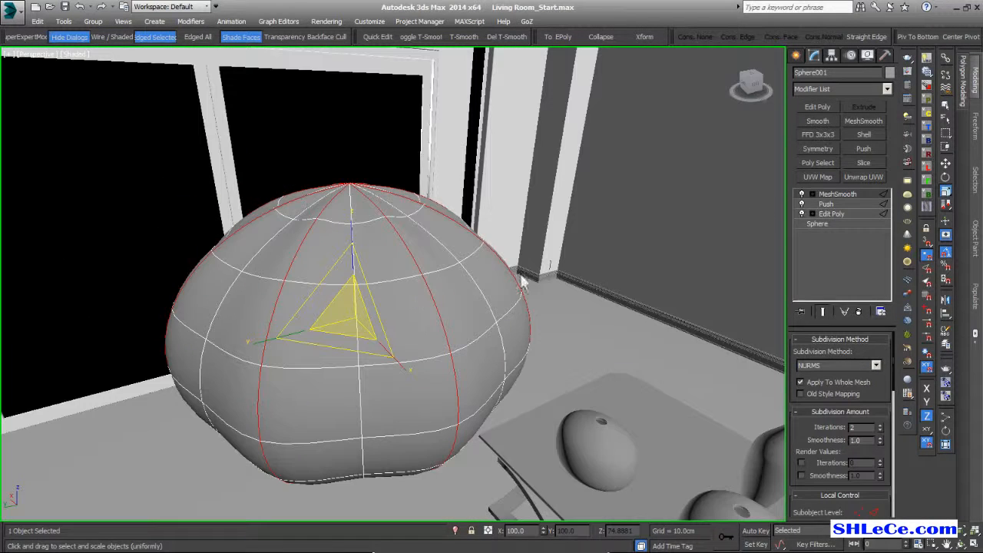
# Set the Push value beneath the MeshSmooth modifier to about 14.6 cm for deeper ribs.
pyautogui.click(851, 204)
pyautogui.moveTo(885, 354); pyautogui.dragTo(889, 303)
pyautogui.keyDown('alt'); pyautogui.moveTo(724, 270); pyautogui.dragTo(724, 232, button='middle'); pyautogui.keyUp('alt')
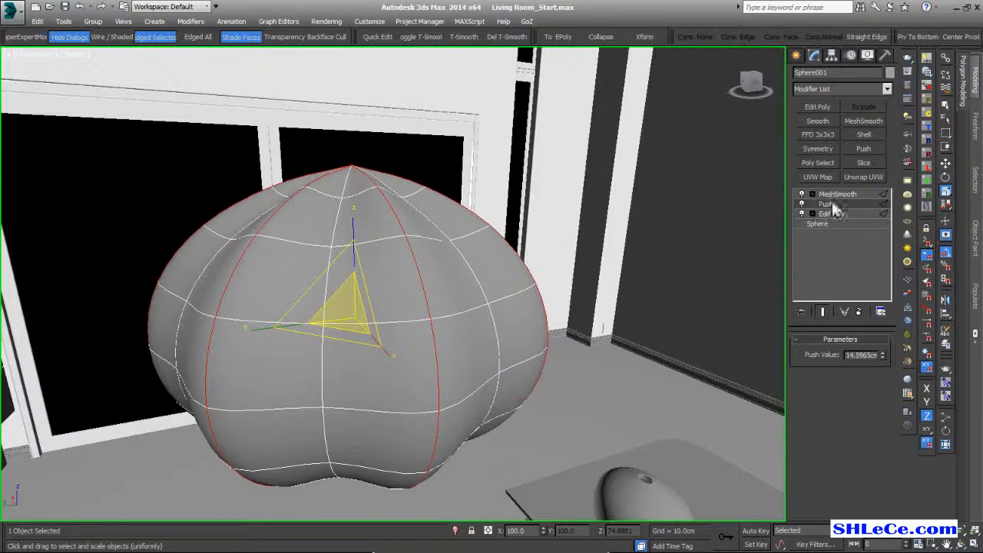
# Insert an Edit Poly modifier above Push and move the top and bottom pole vertices slightly inward.
pyautogui.click(817, 106)
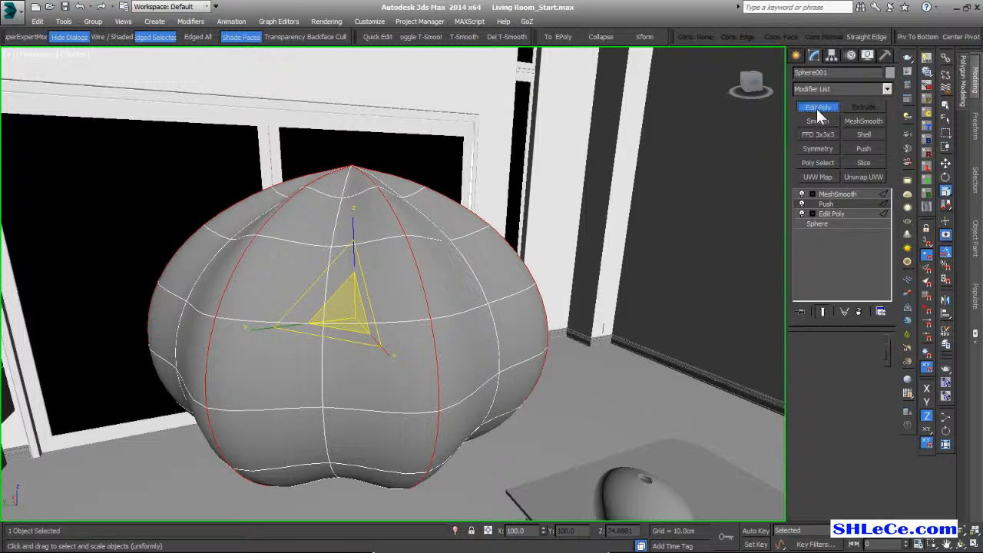
pyautogui.click(809, 435)
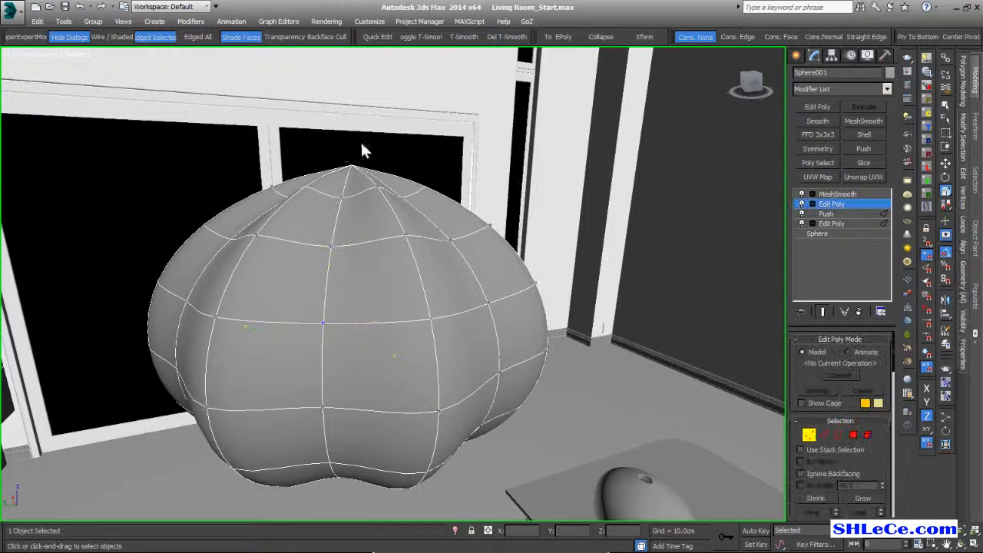
pyautogui.moveTo(357, 139); pyautogui.dragTo(320, 175)
pyautogui.press('w')
pyautogui.moveTo(341, 99); pyautogui.dragTo(345, 113)
pyautogui.keyDown('alt'); pyautogui.moveTo(422, 300); pyautogui.dragTo(359, 390, button='middle'); pyautogui.keyUp('alt')
pyautogui.keyDown('alt'); pyautogui.moveTo(289, 427); pyautogui.dragTo(332, 419, button='middle'); pyautogui.keyUp('alt')
pyautogui.keyDown('alt'); pyautogui.moveTo(303, 358); pyautogui.dragTo(284, 205, button='middle'); pyautogui.keyUp('alt')
pyautogui.scroll(-5, 323, 314)
pyautogui.scroll(5, 284, 204)
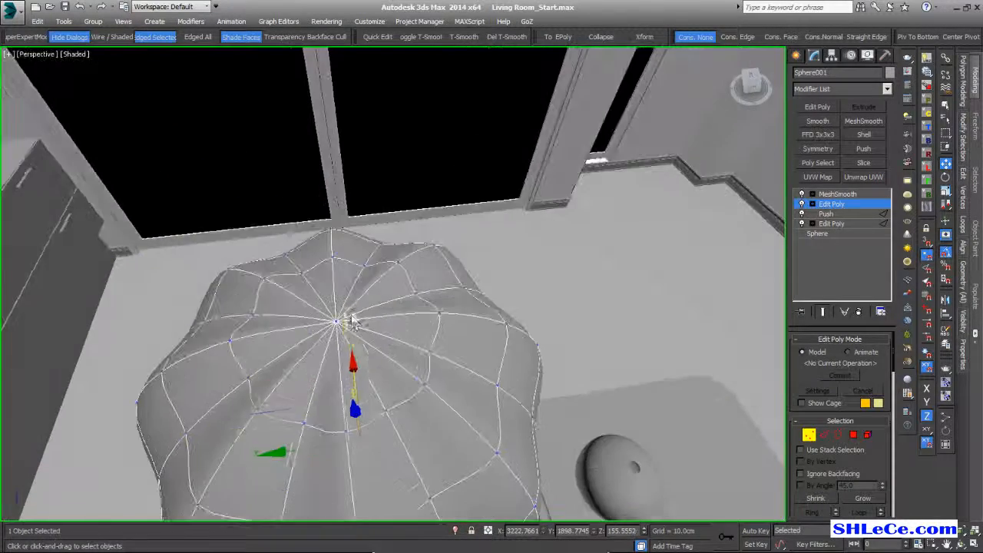
pyautogui.scroll(4, 340, 316)
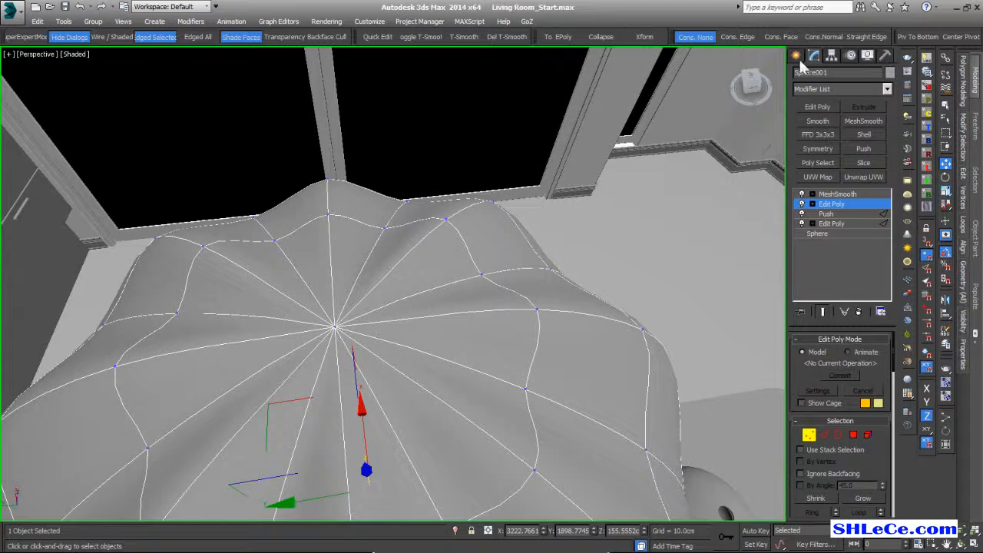
# Create a small cylinder beside the ribbed sphere with AutoGrid on, about 2.4 cm in radius and 1.9 cm high.
pyautogui.click(796, 56)
pyautogui.keyDown('alt'); pyautogui.moveTo(566, 325); pyautogui.dragTo(392, 375, button='middle'); pyautogui.keyUp('alt')
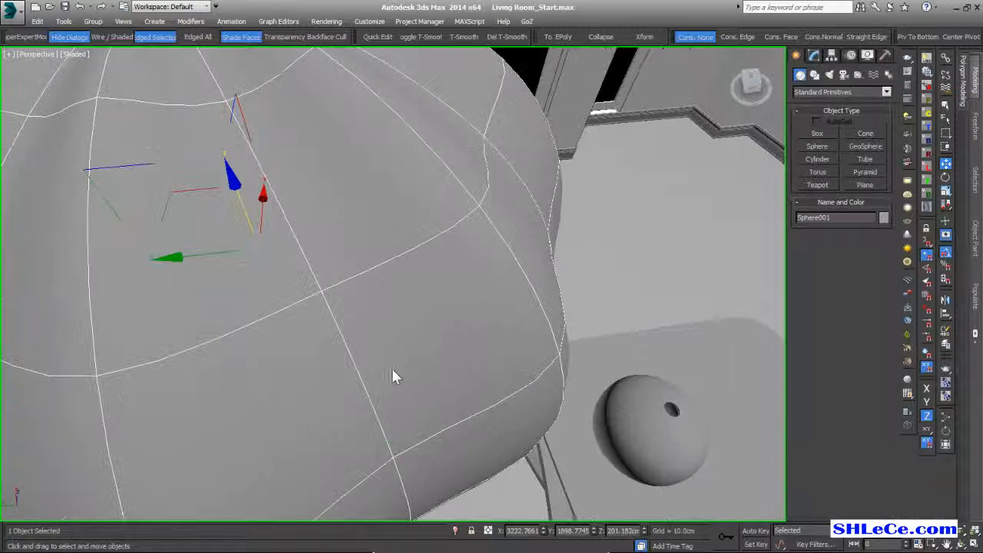
pyautogui.click(822, 159)
pyautogui.moveTo(666, 371); pyautogui.dragTo(565, 368, button='middle')
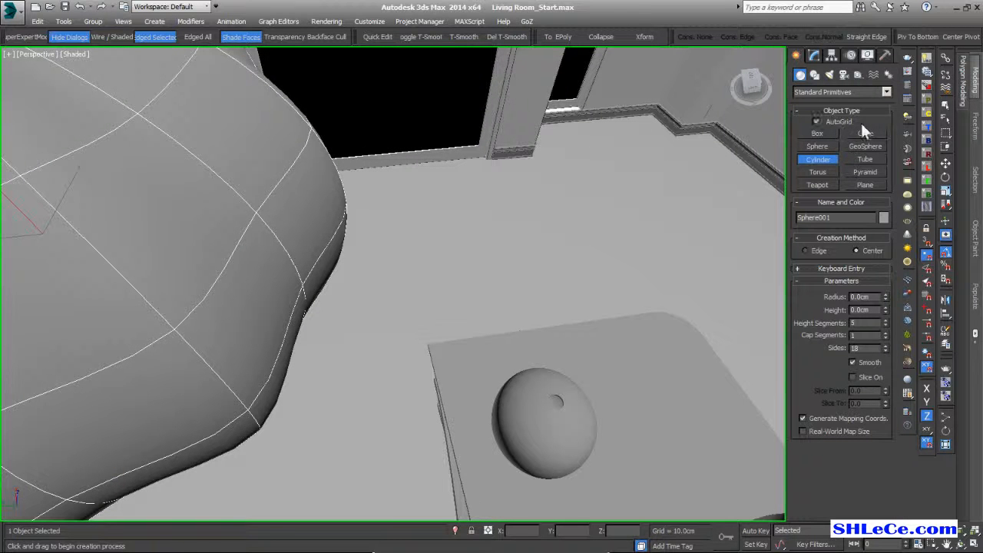
pyautogui.moveTo(697, 455); pyautogui.dragTo(776, 284)
pyautogui.click(701, 454)
pyautogui.press('w')
# Move the small cylinder onto the centre of the ribbed sphere's top, where the ribs meet.
pyautogui.scroll(-3, 640, 299)
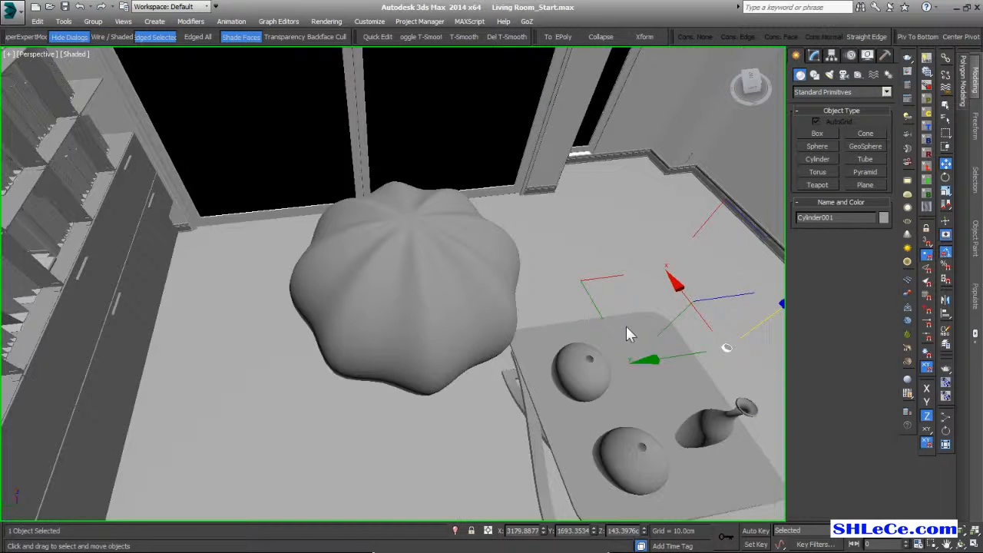
pyautogui.moveTo(604, 296); pyautogui.dragTo(531, 309)
pyautogui.moveTo(428, 307); pyautogui.dragTo(416, 232)
pyautogui.scroll(5, 416, 231)
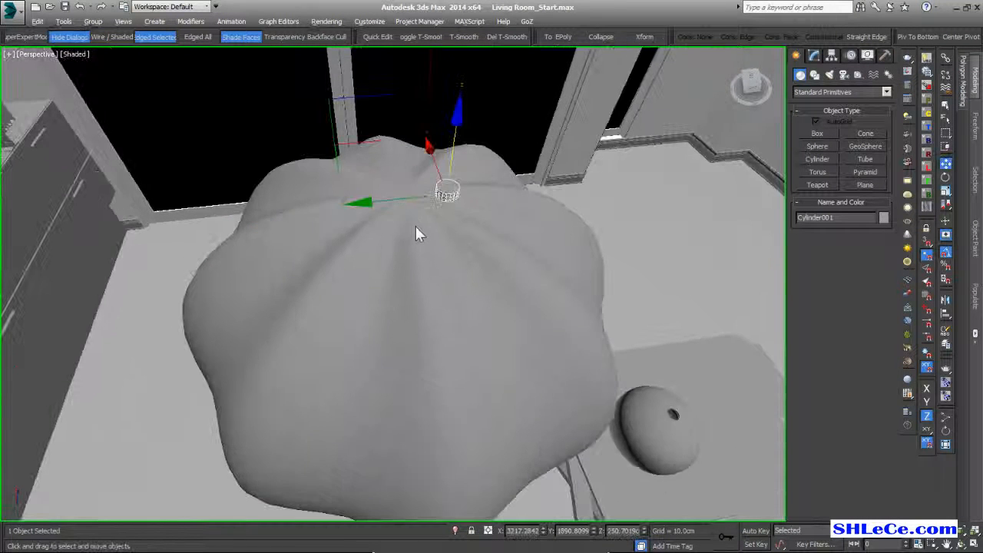
pyautogui.moveTo(346, 136); pyautogui.dragTo(306, 138)
pyautogui.moveTo(403, 140); pyautogui.dragTo(409, 152)
# Increase the cylinder's radius to about 3.5 cm and re-centre it on the sphere's top pole, slightly sunk in.
pyautogui.click(814, 56)
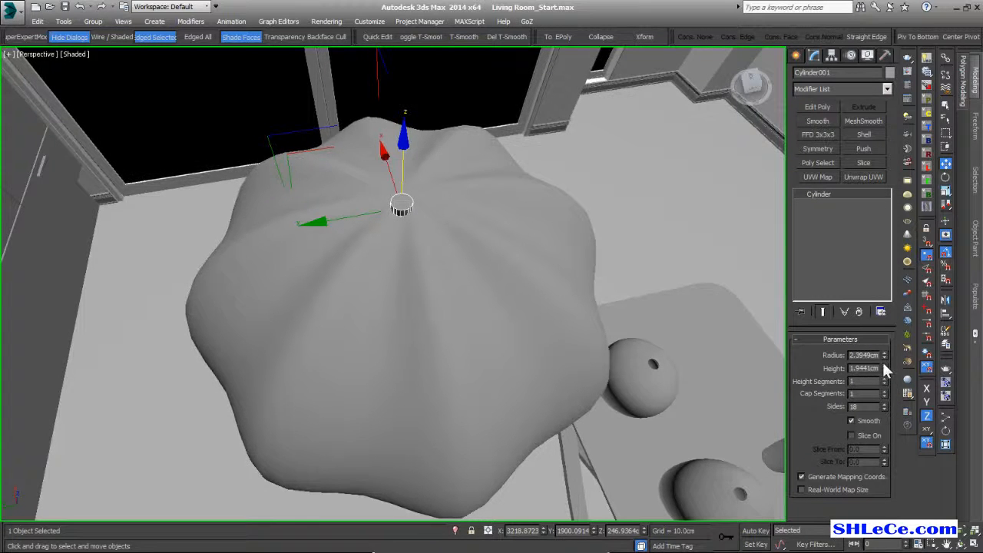
pyautogui.moveTo(882, 355); pyautogui.dragTo(884, 328)
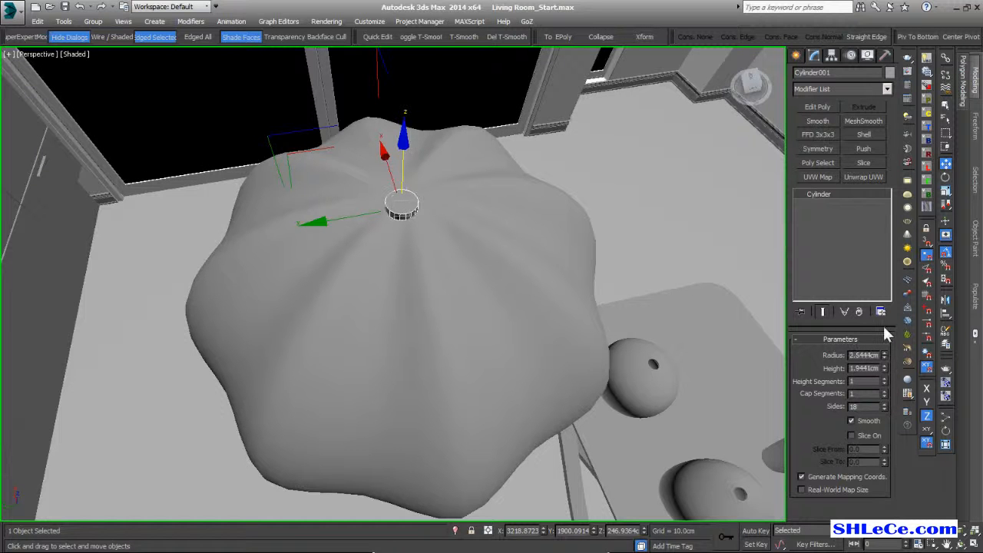
pyautogui.moveTo(318, 153)
pyautogui.mouseDown()
pyautogui.moveTo(325, 149)
pyautogui.moveTo(313, 144)
pyautogui.mouseUp()
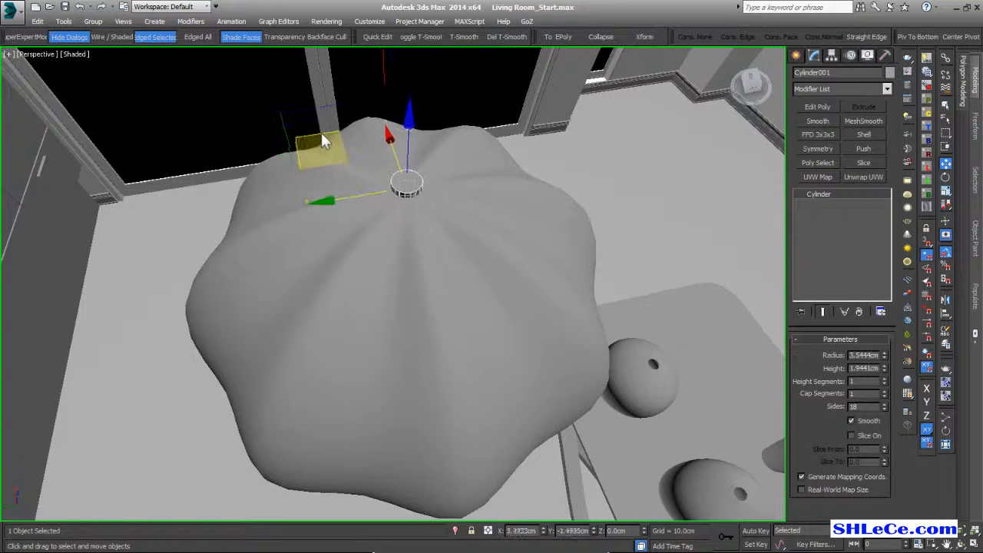
pyautogui.moveTo(404, 146); pyautogui.dragTo(400, 172)
pyautogui.keyDown('alt'); pyautogui.moveTo(400, 170); pyautogui.dragTo(400, 189, button='middle'); pyautogui.keyUp('alt')
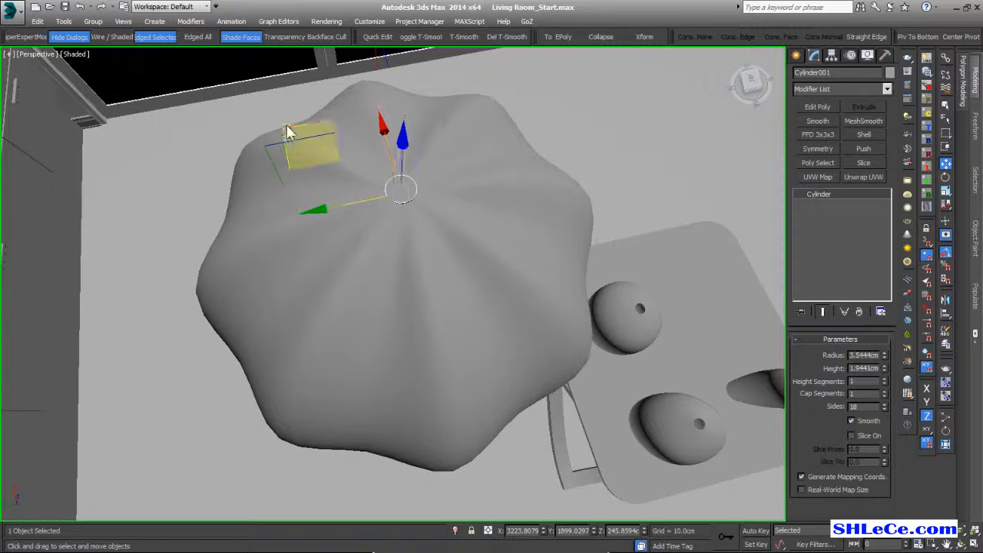
pyautogui.moveTo(285, 126); pyautogui.dragTo(291, 132)
# Clone the top cylinder straight down toward the ribbed sphere's underside as a single instance.
pyautogui.keyDown('alt'); pyautogui.moveTo(359, 210); pyautogui.dragTo(347, 139, button='middle'); pyautogui.keyUp('alt')
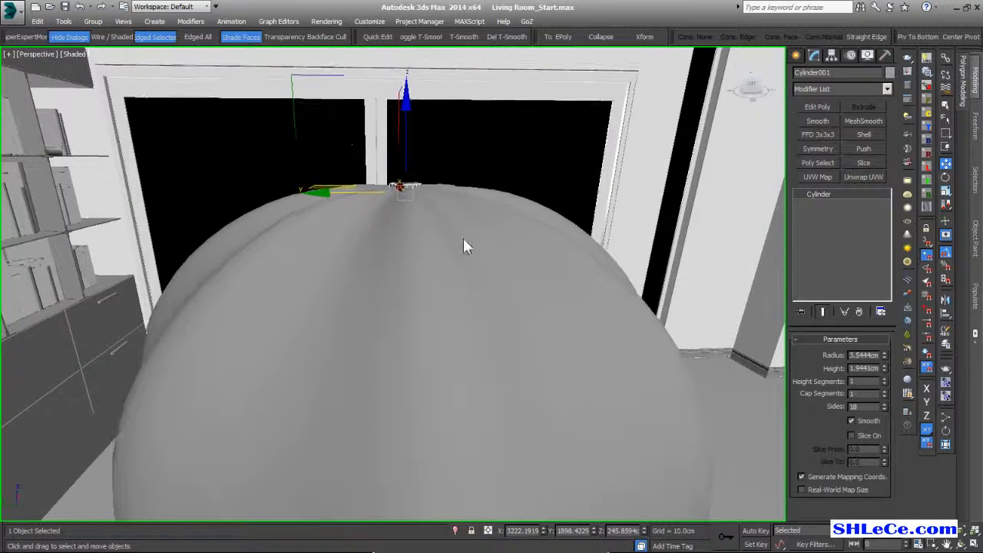
pyautogui.scroll(-2, 411, 197)
pyautogui.scroll(-5, 410, 198)
pyautogui.press('w')
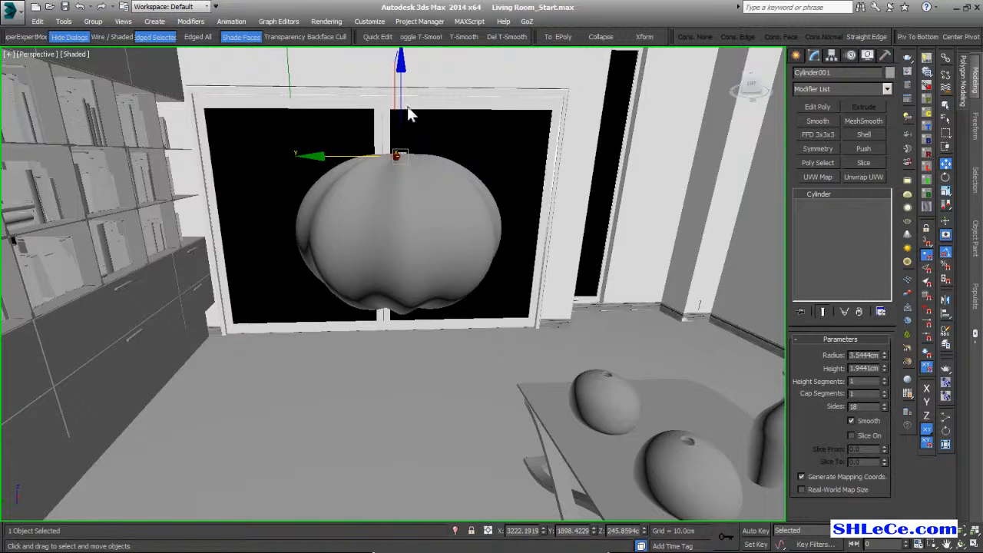
pyautogui.keyDown('shift'); pyautogui.moveTo(400, 105); pyautogui.dragTo(414, 230); pyautogui.keyUp('shift')
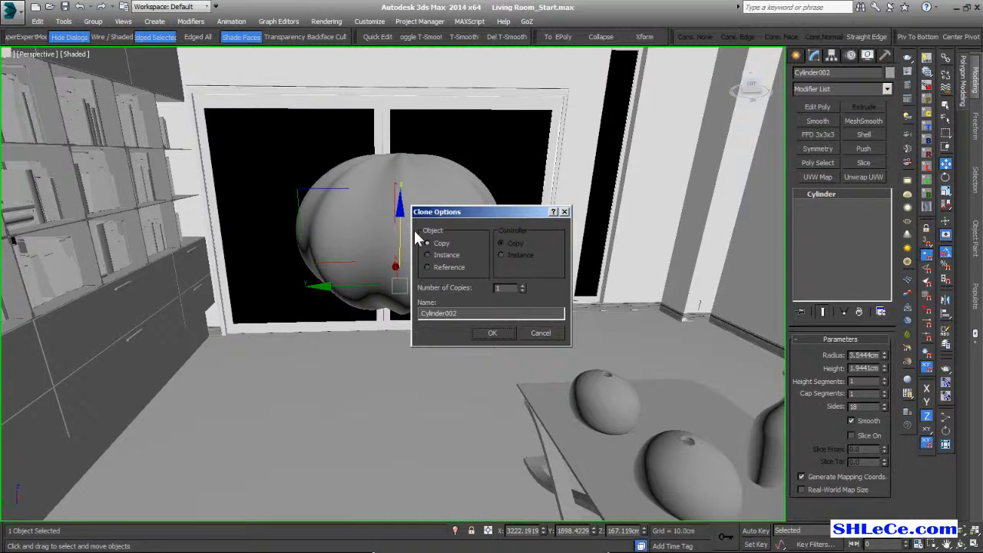
pyautogui.click(452, 258)
pyautogui.click(492, 332)
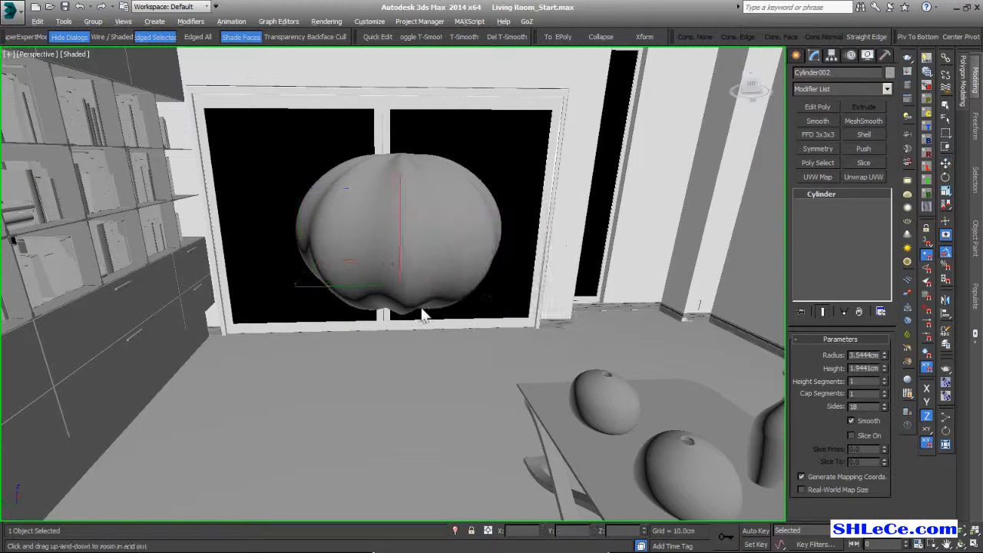
# Examine how the cloned cylinder sits at the centre of the ribbed sphere's underside.
pyautogui.scroll(5, 418, 300)
pyautogui.keyDown('alt'); pyautogui.moveTo(419, 298); pyautogui.dragTo(386, 198, button='middle'); pyautogui.keyUp('alt')
pyautogui.moveTo(387, 198)
pyautogui.mouseDown()
pyautogui.moveTo(389, 189)
pyautogui.moveTo(394, 222)
pyautogui.mouseUp()
pyautogui.keyDown('ctrl'); pyautogui.keyDown('alt'); pyautogui.moveTo(390, 223); pyautogui.dragTo(414, 291, button='middle'); pyautogui.keyUp('alt'); pyautogui.keyUp('ctrl')
pyautogui.press('w')
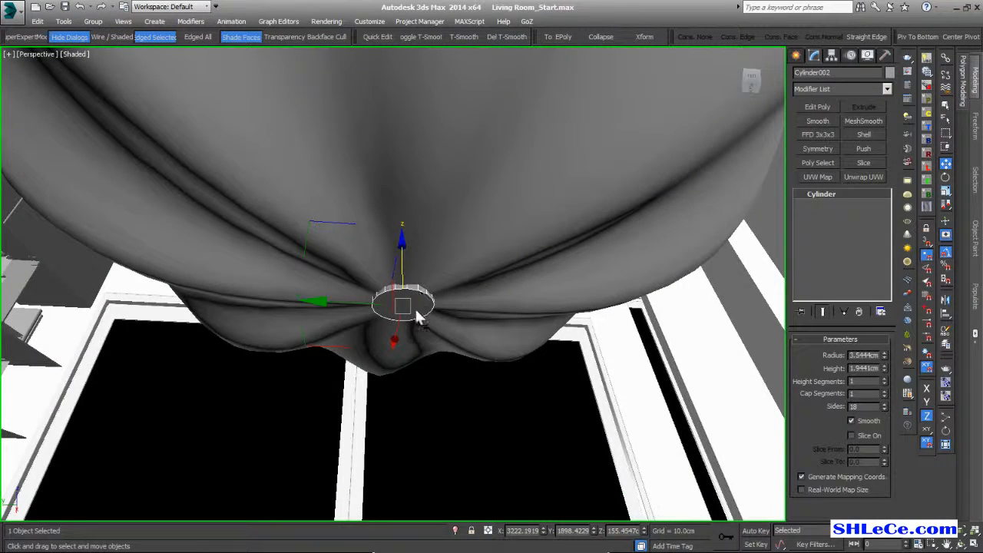
pyautogui.keyDown('alt'); pyautogui.moveTo(469, 302); pyautogui.dragTo(444, 256, button='middle'); pyautogui.keyUp('alt')
pyautogui.scroll(-5, 444, 249)
pyautogui.keyDown('alt'); pyautogui.moveTo(459, 219); pyautogui.dragTo(459, 272, button='middle'); pyautogui.keyUp('alt')
pyautogui.scroll(-3, 458, 263)
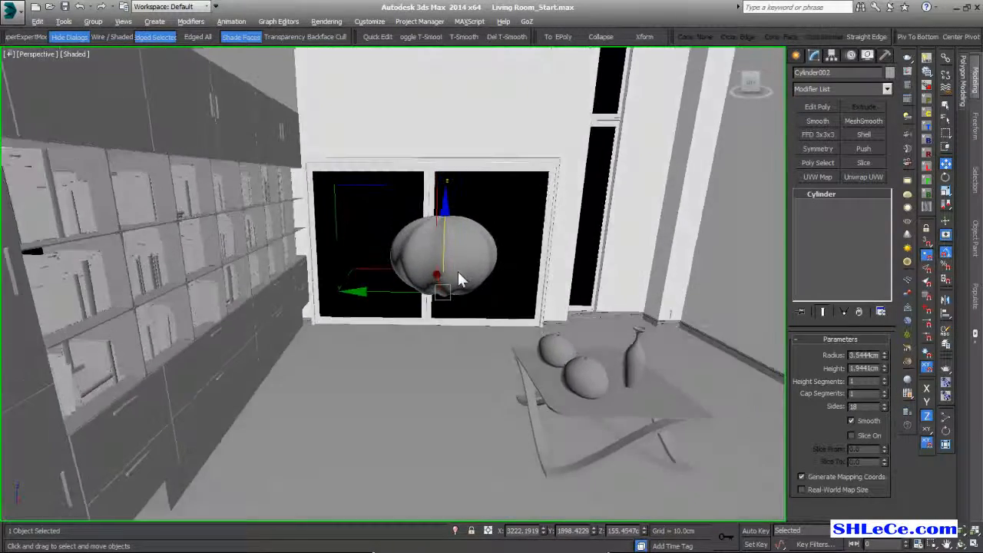
# Select the ribbed sphere together with both end-cap cylinders and combine the three objects into a group.
pyautogui.scroll(3, 449, 248)
pyautogui.click(455, 239)
pyautogui.press('r')
pyautogui.click(93, 21)
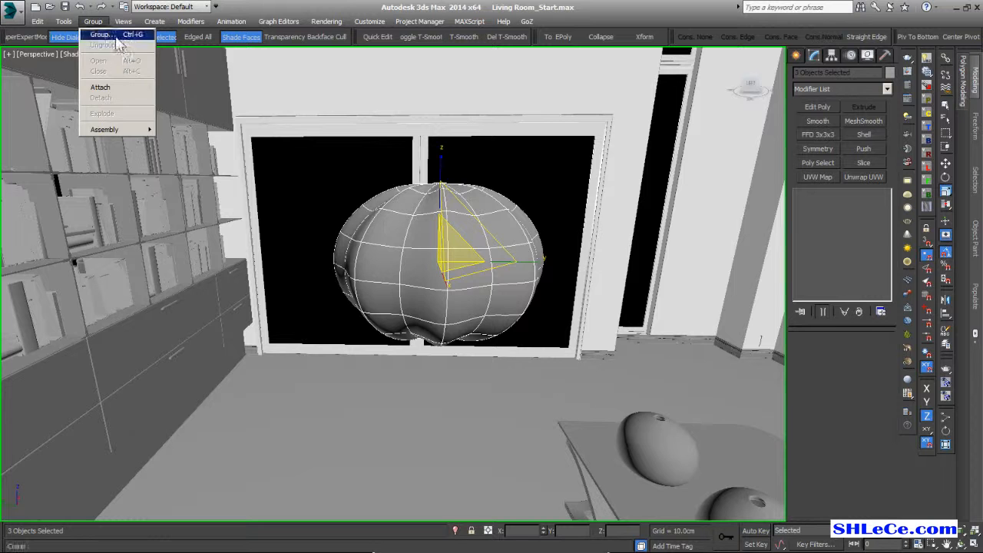
pyautogui.click(116, 36)
pyautogui.click(496, 302)
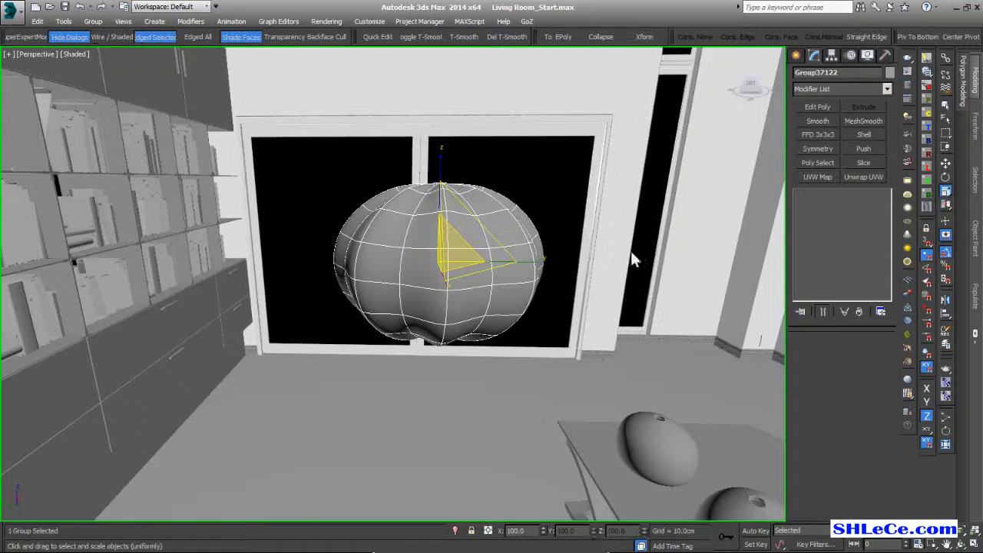
# Flatten the lamp group vertically by scaling it along Z to about 87%.
pyautogui.moveTo(439, 155); pyautogui.dragTo(442, 166)
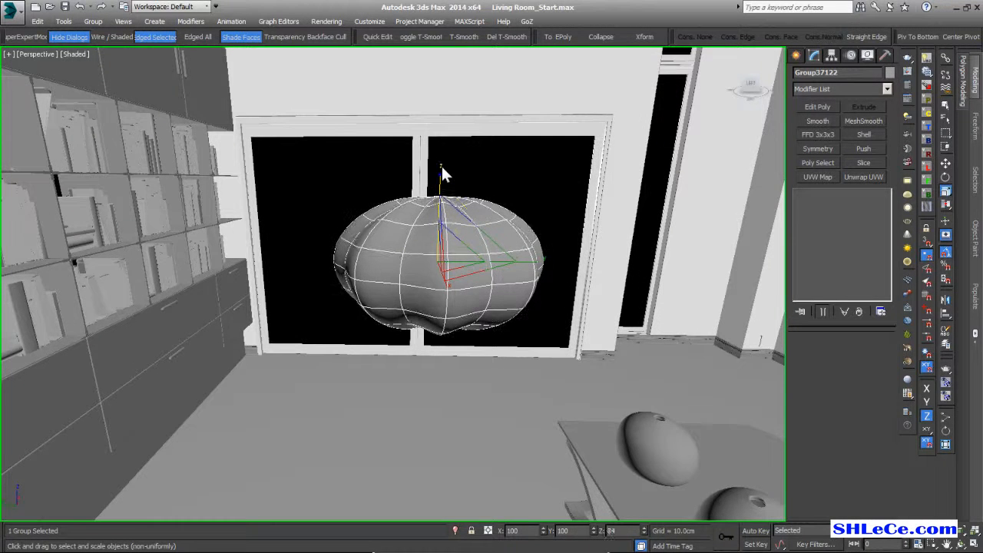
pyautogui.keyDown('alt'); pyautogui.moveTo(453, 223); pyautogui.dragTo(493, 220, button='middle'); pyautogui.keyUp('alt')
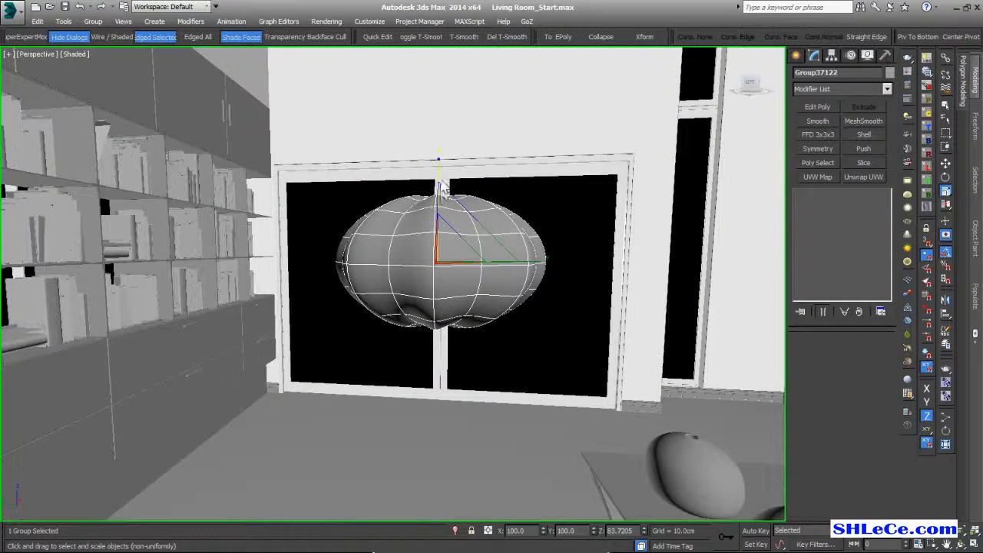
pyautogui.moveTo(439, 178); pyautogui.dragTo(439, 175)
pyautogui.keyDown('alt'); pyautogui.moveTo(448, 206); pyautogui.dragTo(540, 318, button='middle'); pyautogui.keyUp('alt')
pyautogui.moveTo(483, 246); pyautogui.dragTo(485, 263, button='middle')
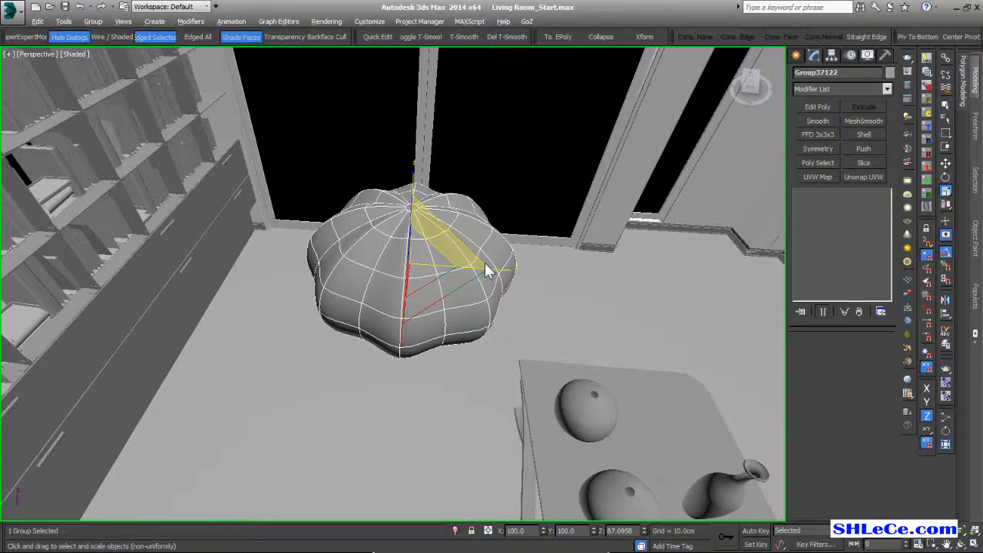
# Isolate the lamp group and show it in the front view with nothing selected.
pyautogui.hotkey('alt', 'q')
pyautogui.press('f')
pyautogui.press('z')
pyautogui.scroll(-6, 423, 245)
pyautogui.click(471, 223)
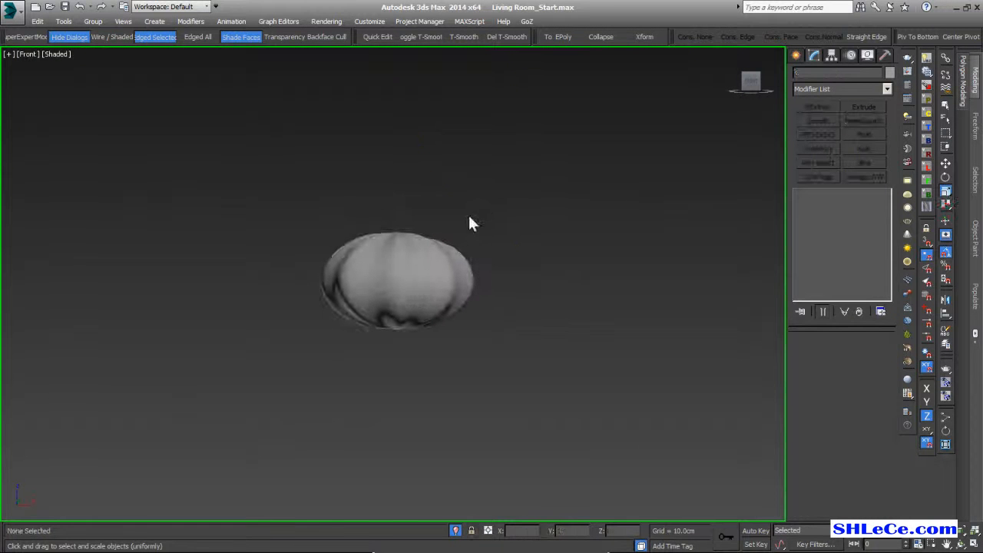
# Draw a straight two-point vertical line from the lamp's top centre up to well above it.
pyautogui.click(510, 148)
pyautogui.moveTo(356, 255); pyautogui.dragTo(359, 375, button='middle')
pyautogui.scroll(-2, 378, 354)
pyautogui.click(394, 354)
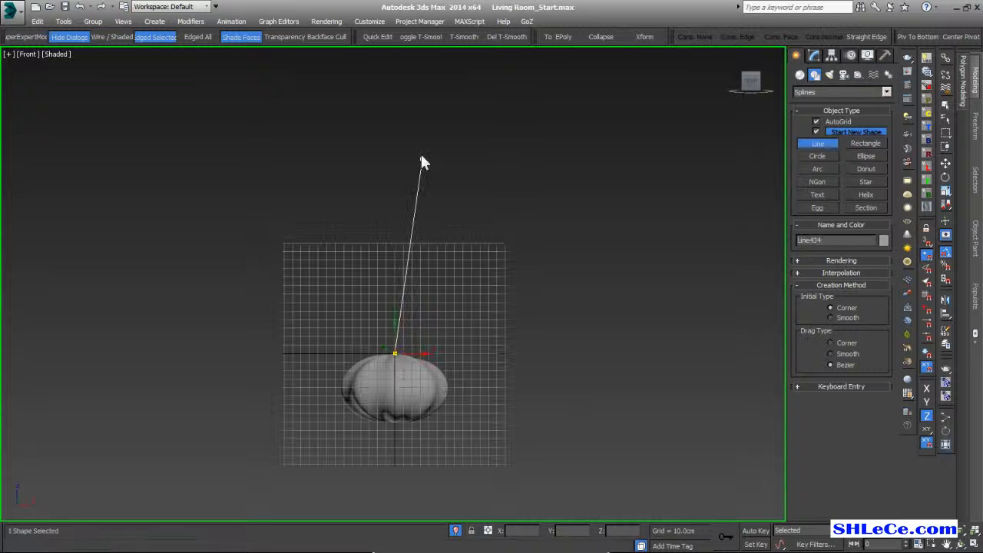
pyautogui.click(396, 89)
pyautogui.rightClick(492, 199)
pyautogui.press('r')
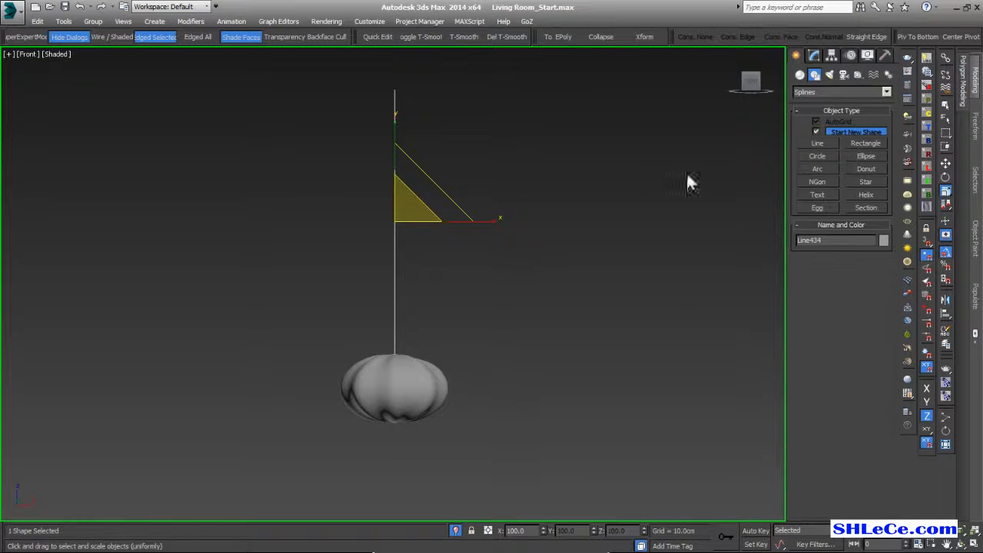
# Turn the vertical line into a visible rod by enabling it in both the renderer and the viewport.
pyautogui.click(817, 54)
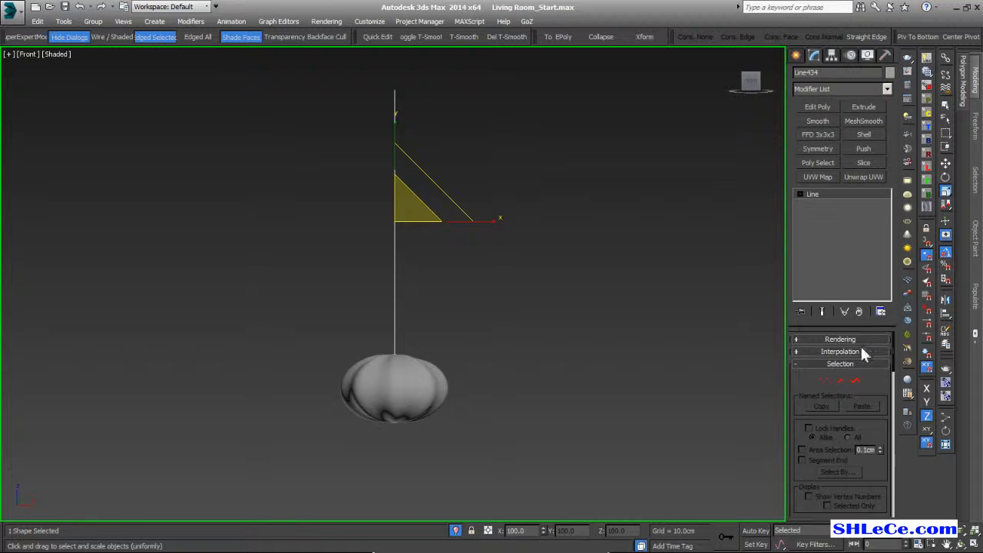
pyautogui.click(848, 342)
pyautogui.click(839, 358)
pyautogui.click(827, 337)
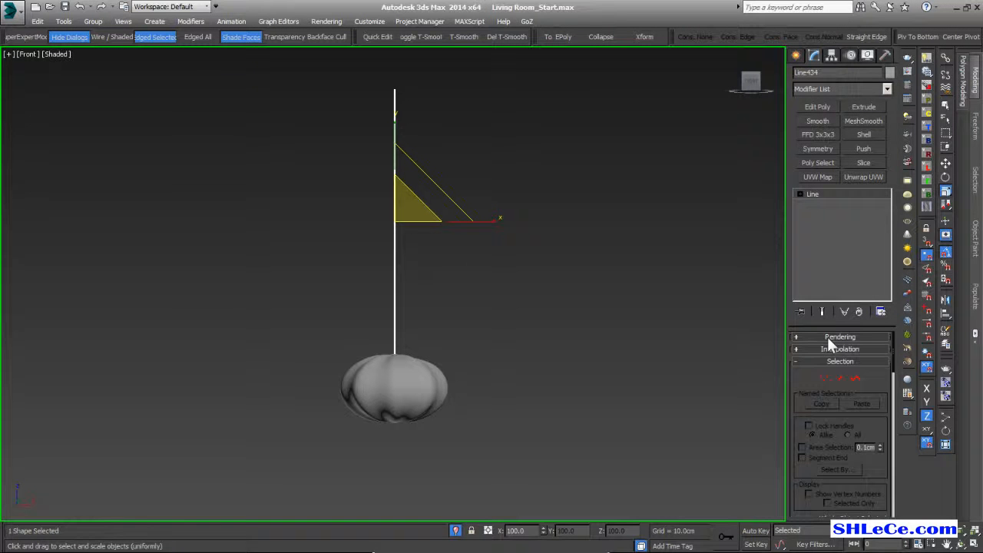
pyautogui.click(826, 337)
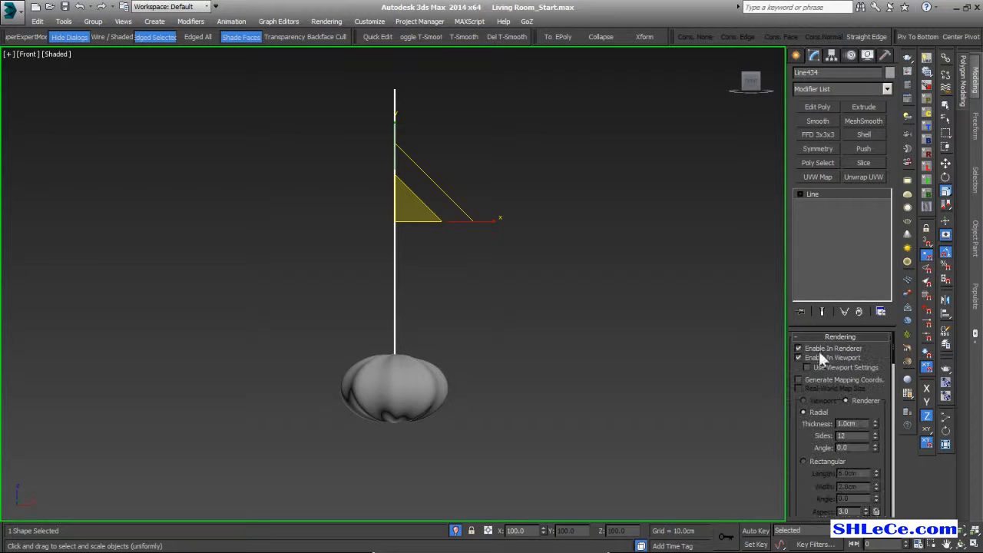
# Move the rod in the front view so it is centred on the lamp's top cap and slightly sunk into it.
pyautogui.scroll(10, 378, 343)
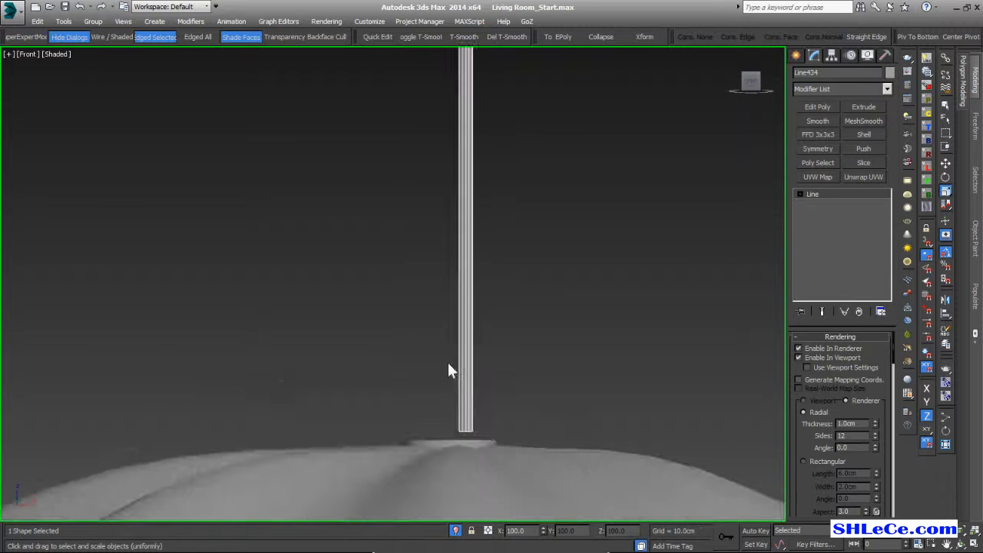
pyautogui.press('w')
pyautogui.moveTo(549, 537); pyautogui.dragTo(549, 548)
pyautogui.moveTo(642, 536); pyautogui.dragTo(649, 544)
pyautogui.scroll(-2, 547, 398)
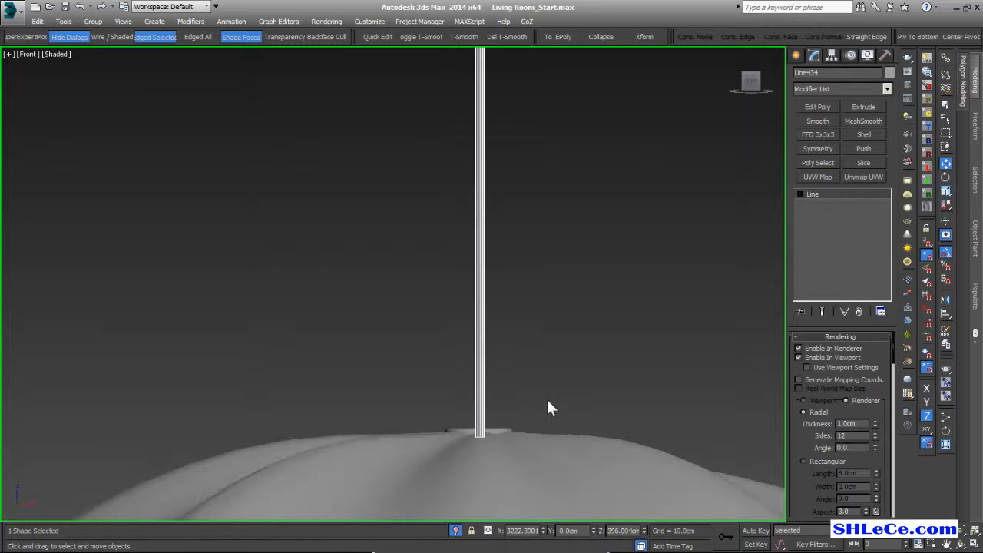
# Align the rod along Y in the top view with the centre where the lamp's ribs meet.
pyautogui.press('t')
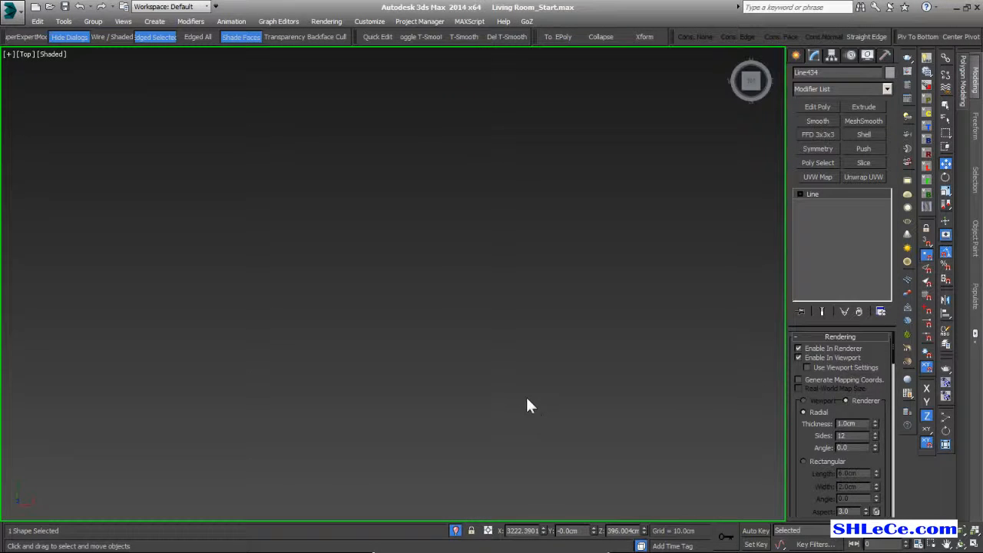
pyautogui.scroll(-3, 446, 378)
pyautogui.moveTo(579, 359); pyautogui.dragTo(453, 332, button='middle')
pyautogui.scroll(-4, 469, 346)
pyautogui.moveTo(535, 357); pyautogui.dragTo(581, 359)
pyautogui.moveTo(546, 321); pyautogui.dragTo(547, 227)
pyautogui.press('z')
pyautogui.scroll(8, 396, 265)
pyautogui.moveTo(396, 264); pyautogui.dragTo(432, 353, button='middle')
pyautogui.scroll(4, 430, 259)
pyautogui.moveTo(416, 219); pyautogui.dragTo(427, 333)
pyautogui.scroll(5, 392, 347)
pyautogui.scroll(4, 390, 349)
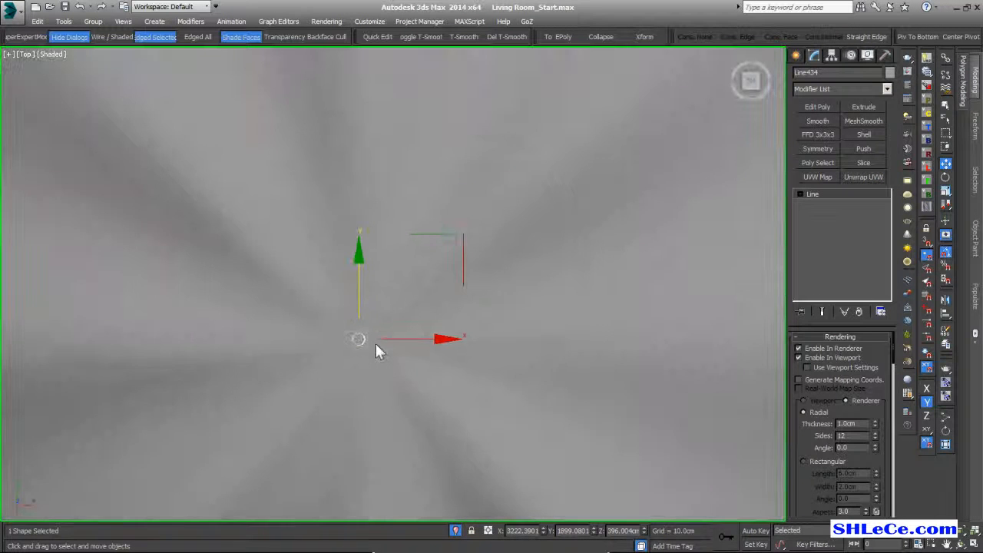
pyautogui.moveTo(355, 305); pyautogui.dragTo(354, 315)
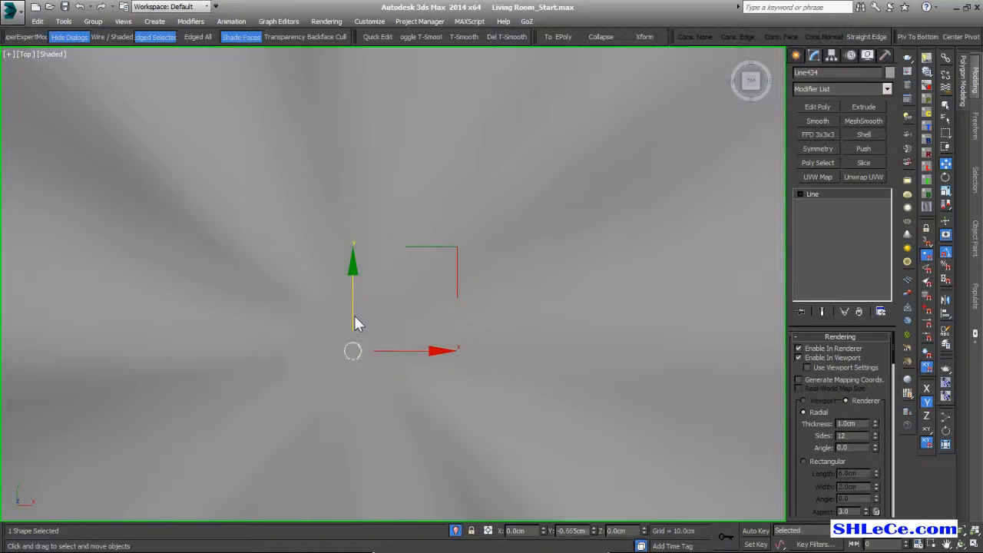
pyautogui.scroll(-10, 354, 315)
# Select the lamp group and the rod together, switch to perspective, and exit isolation to show the room again.
pyautogui.keyDown('alt'); pyautogui.moveTo(354, 315); pyautogui.dragTo(419, 336, button='middle'); pyautogui.keyUp('alt')
pyautogui.click(445, 282)
pyautogui.click(398, 336)
pyautogui.keyDown('ctrl'); pyautogui.click(397, 336); pyautogui.keyUp('ctrl')
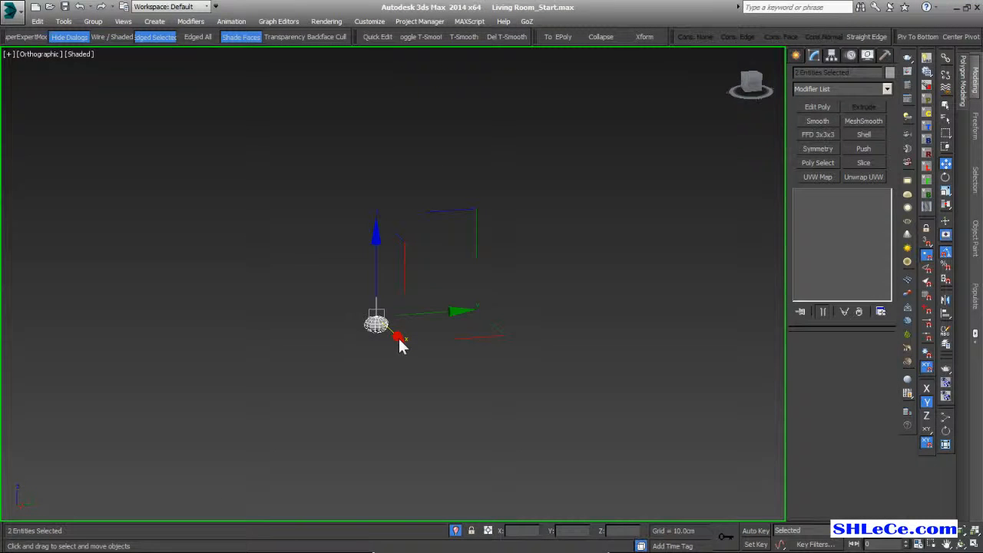
pyautogui.press('p')
pyautogui.press('z')
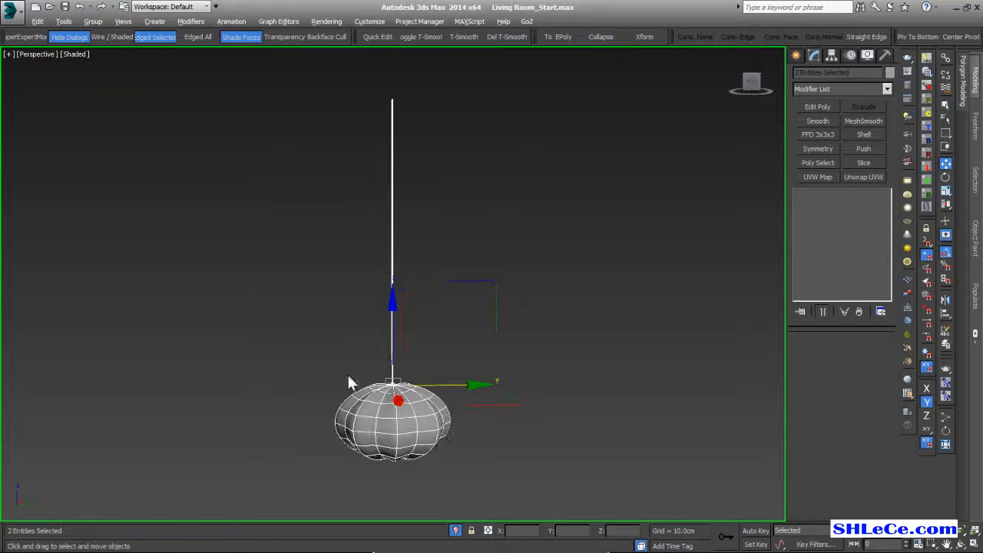
pyautogui.click(455, 530)
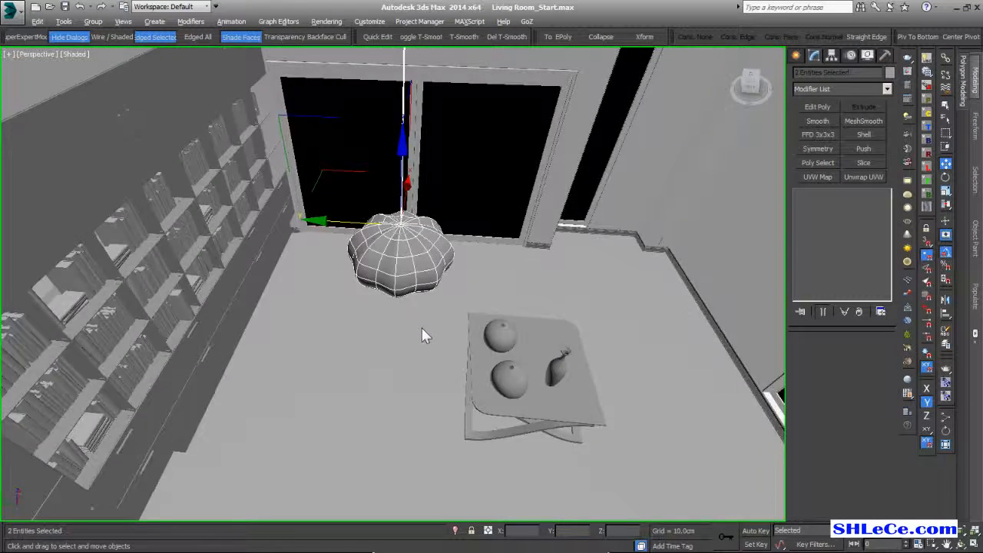
# Raise the lamp and rod vertically so the lamp hangs higher above the living room floor.
pyautogui.scroll(4, 444, 279)
pyautogui.keyDown('alt'); pyautogui.moveTo(443, 279); pyautogui.dragTo(475, 393, button='middle'); pyautogui.keyUp('alt')
pyautogui.scroll(-4, 453, 302)
pyautogui.moveTo(393, 209); pyautogui.dragTo(398, 149)
# Group the lamp with its rod and shift the new group horizontally along Y to about 1732 cm.
pyautogui.click(93, 21)
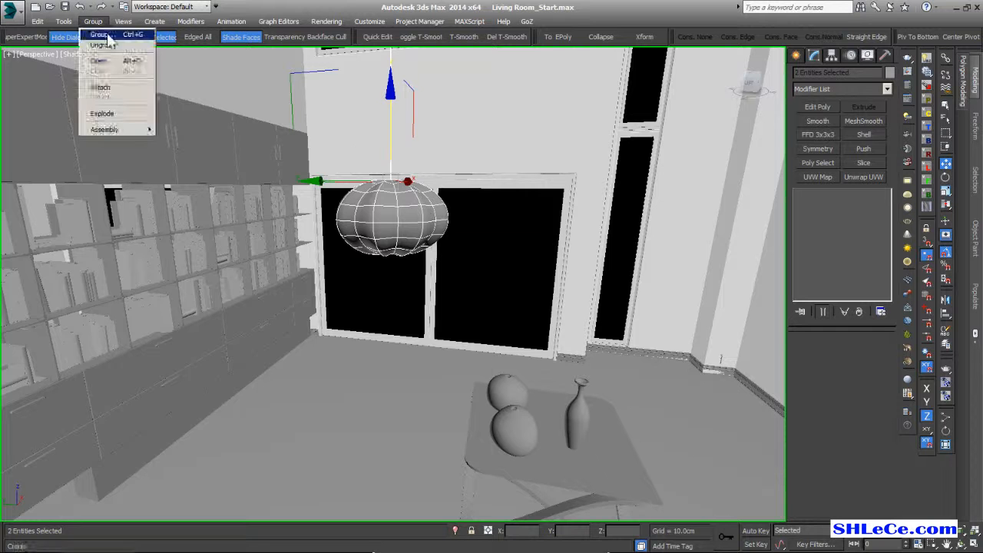
pyautogui.click(92, 35)
pyautogui.click(500, 303)
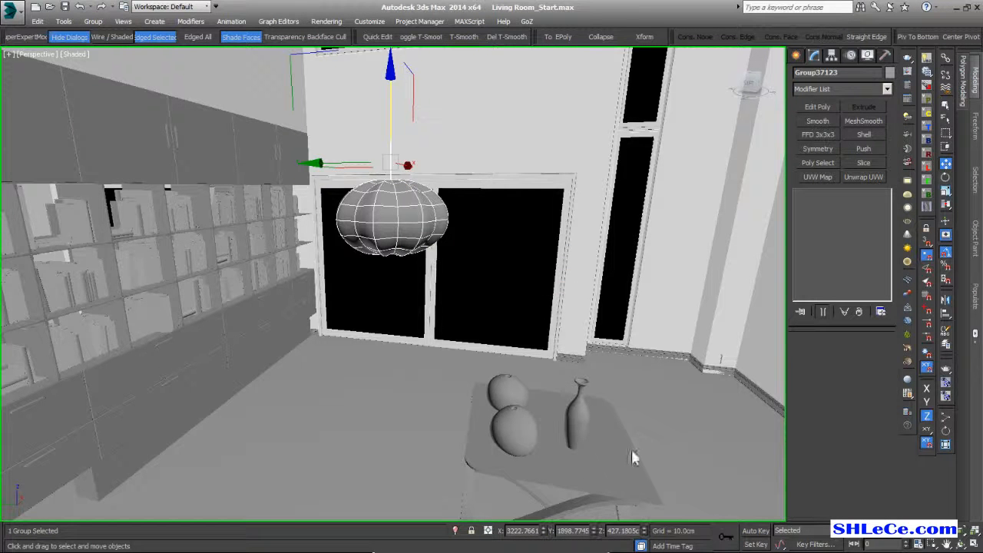
pyautogui.moveTo(330, 163); pyautogui.dragTo(527, 226)
# Create a tall square-based box on the floor near the large window, about 11.2 cm wide and 150 cm high.
pyautogui.keyDown('alt'); pyautogui.moveTo(527, 225); pyautogui.dragTo(575, 330, button='middle'); pyautogui.keyUp('alt')
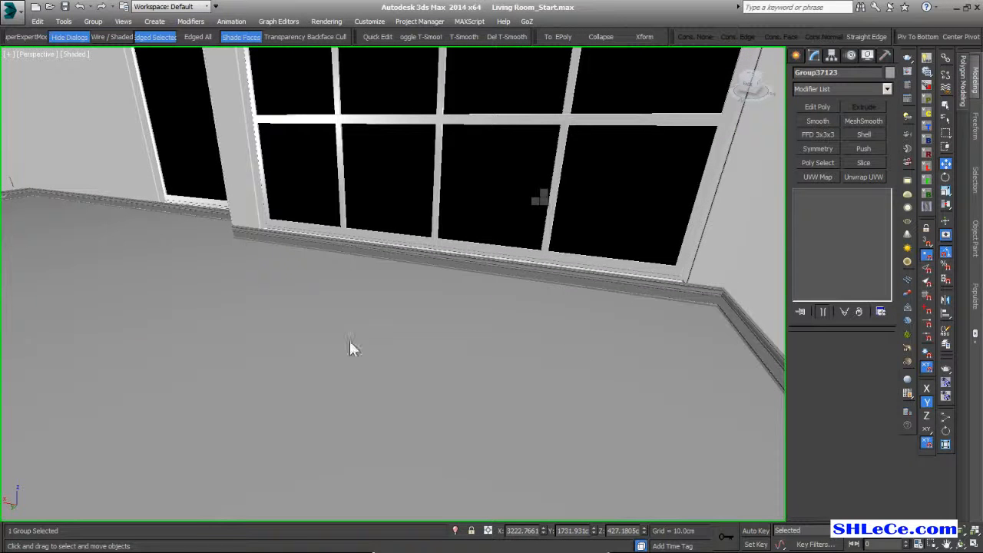
pyautogui.press('b')
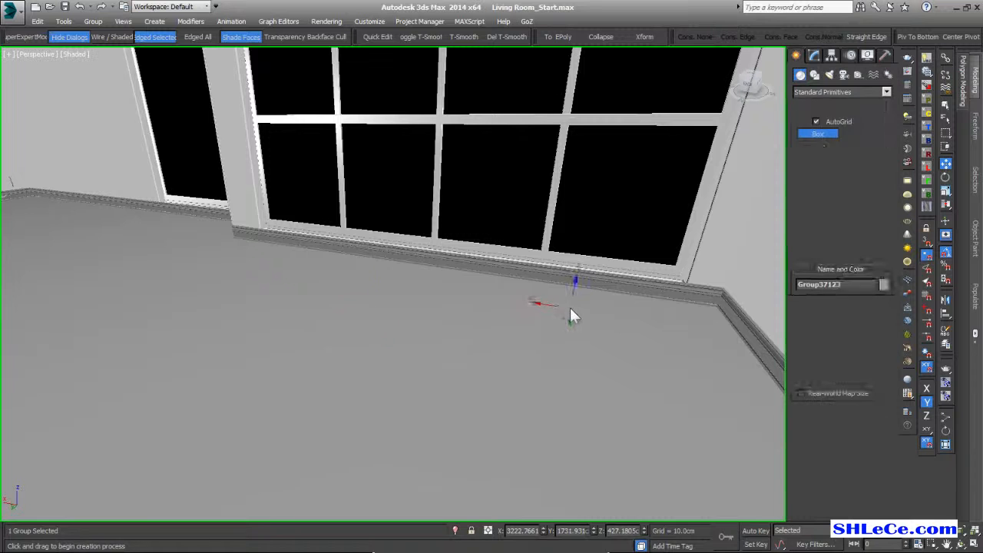
pyautogui.moveTo(556, 325); pyautogui.dragTo(544, 335)
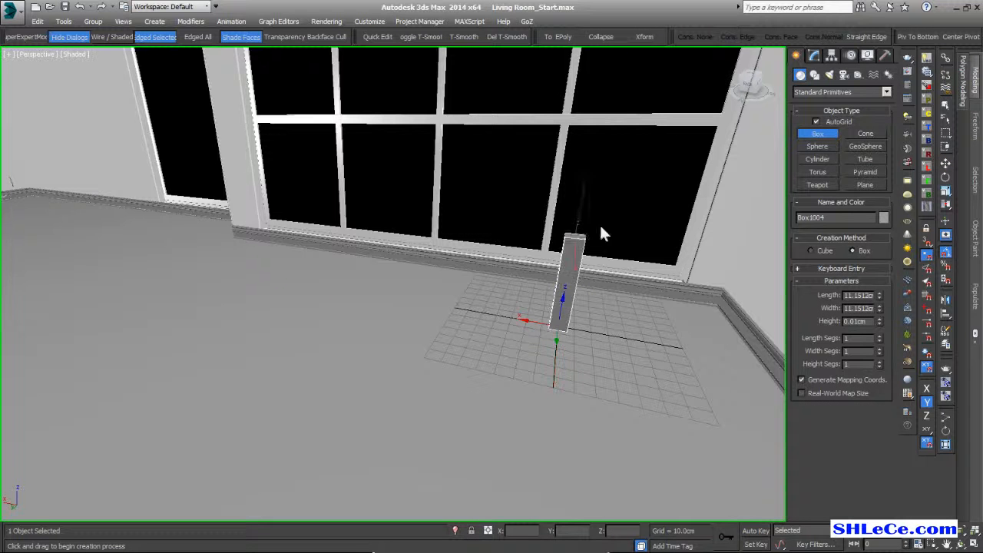
pyautogui.click(607, 85)
pyautogui.keyDown('alt'); pyautogui.moveTo(579, 204); pyautogui.dragTo(544, 239, button='middle'); pyautogui.keyUp('alt')
pyautogui.press('w')
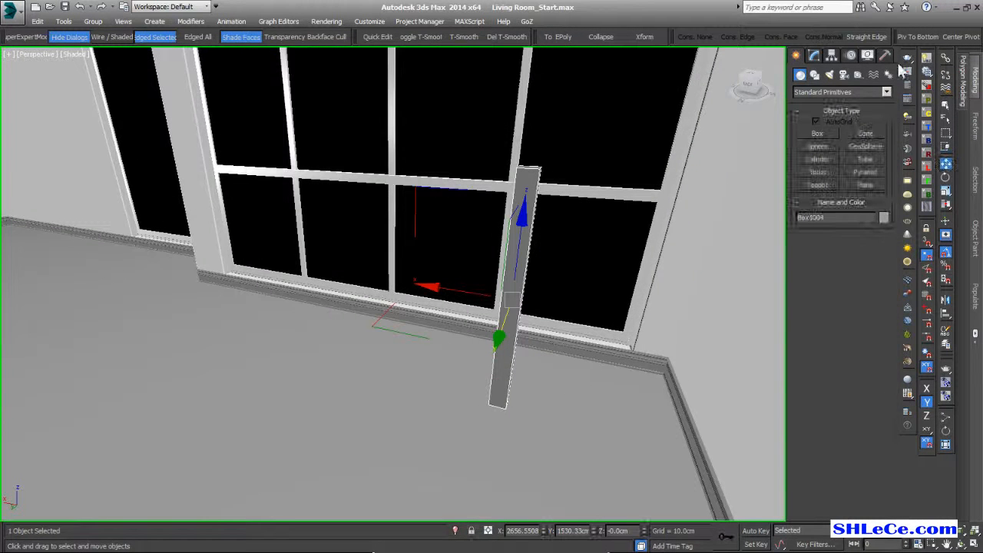
# Enlarge the box's base to about 21.2 cm in length and 18 cm in width.
pyautogui.click(814, 57)
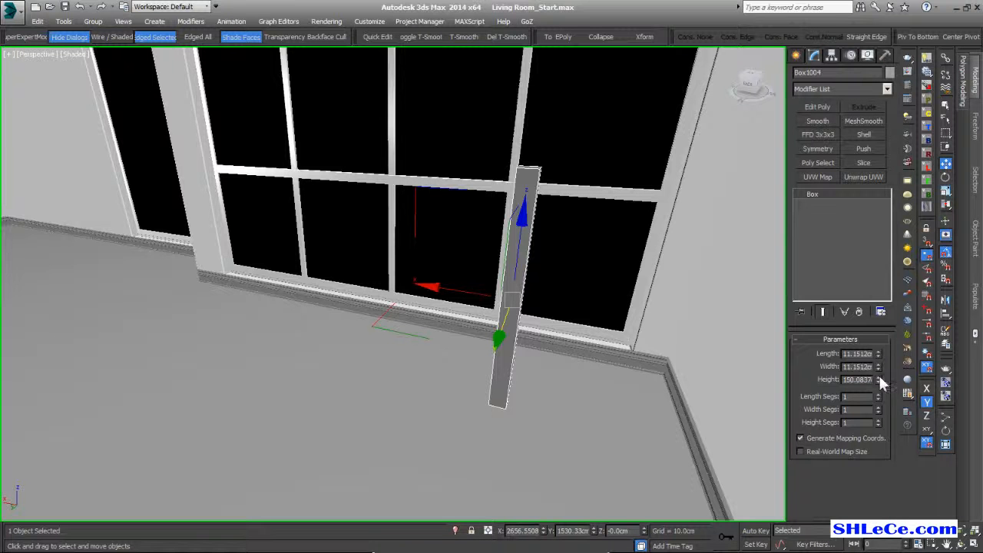
pyautogui.moveTo(879, 368); pyautogui.dragTo(877, 341)
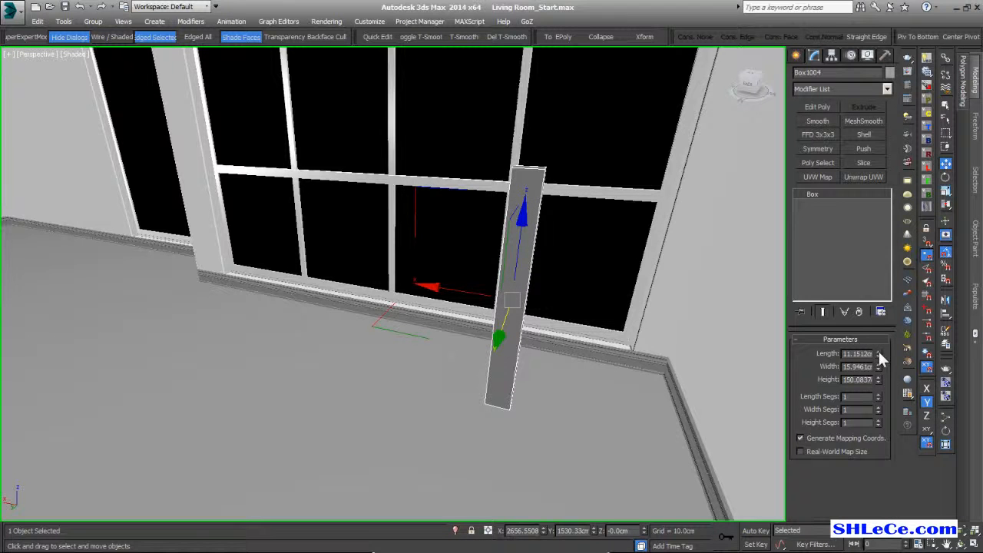
pyautogui.keyDown('alt'); pyautogui.moveTo(715, 246); pyautogui.dragTo(883, 327, button='middle'); pyautogui.keyUp('alt')
pyautogui.moveTo(879, 354); pyautogui.dragTo(882, 317)
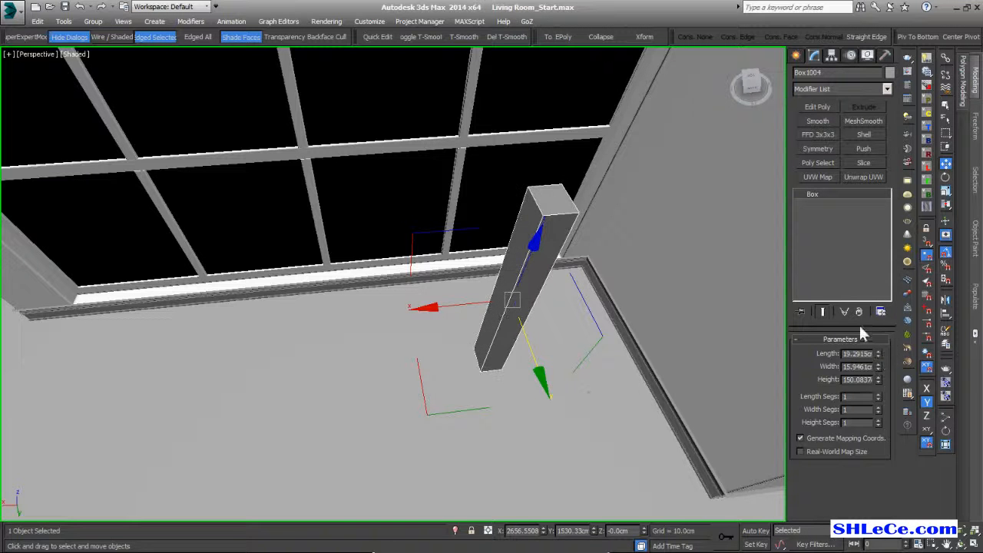
pyautogui.keyDown('alt'); pyautogui.moveTo(654, 386); pyautogui.dragTo(649, 338, button='middle'); pyautogui.keyUp('alt')
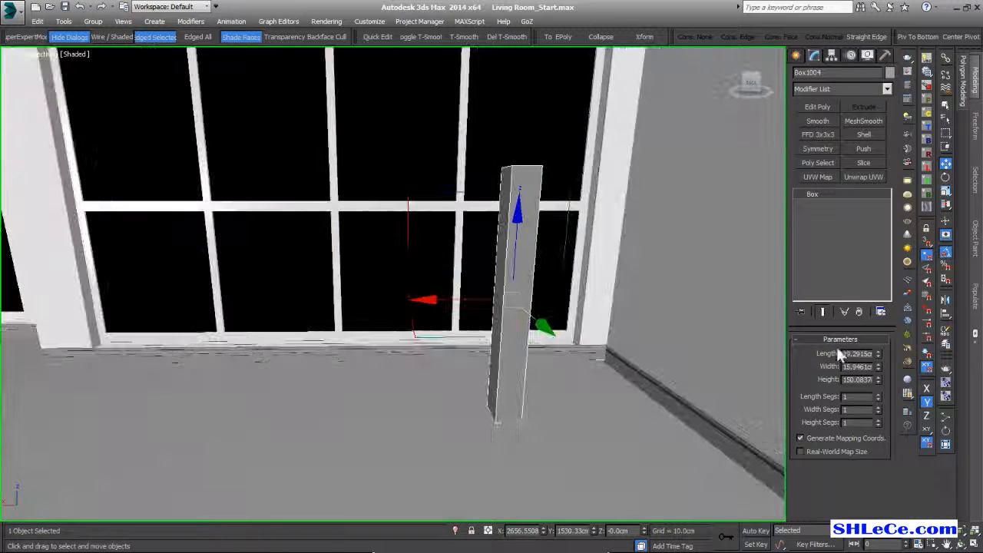
pyautogui.moveTo(878, 356)
pyautogui.mouseDown()
pyautogui.moveTo(879, 347)
pyautogui.moveTo(875, 357)
pyautogui.mouseUp()
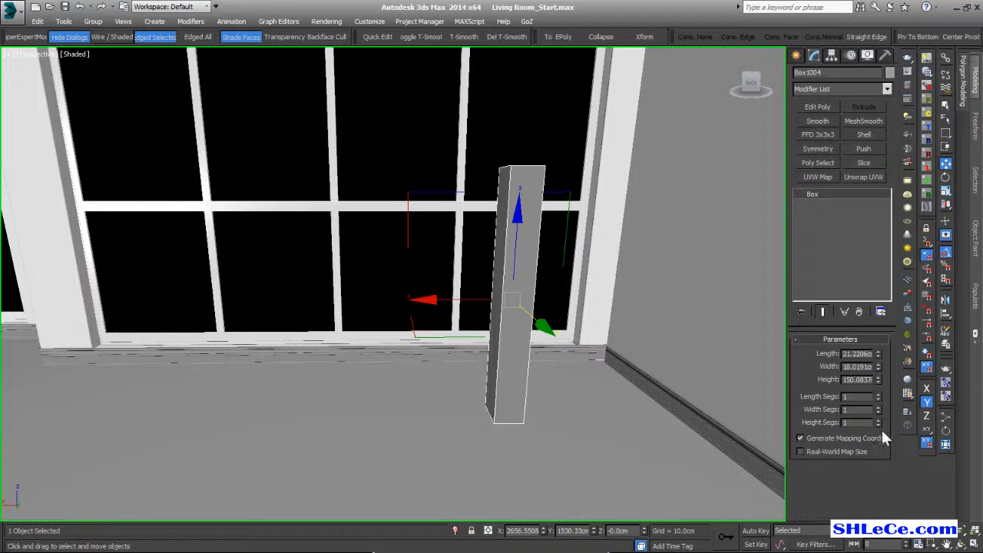
# Raise the box's height segments to a dense subdivision and apply a Twist modifier to it.
pyautogui.moveTo(879, 424); pyautogui.dragTo(849, 424)
pyautogui.keyDown('alt'); pyautogui.moveTo(569, 283); pyautogui.dragTo(570, 321, button='middle'); pyautogui.keyUp('alt')
pyautogui.click(844, 87)
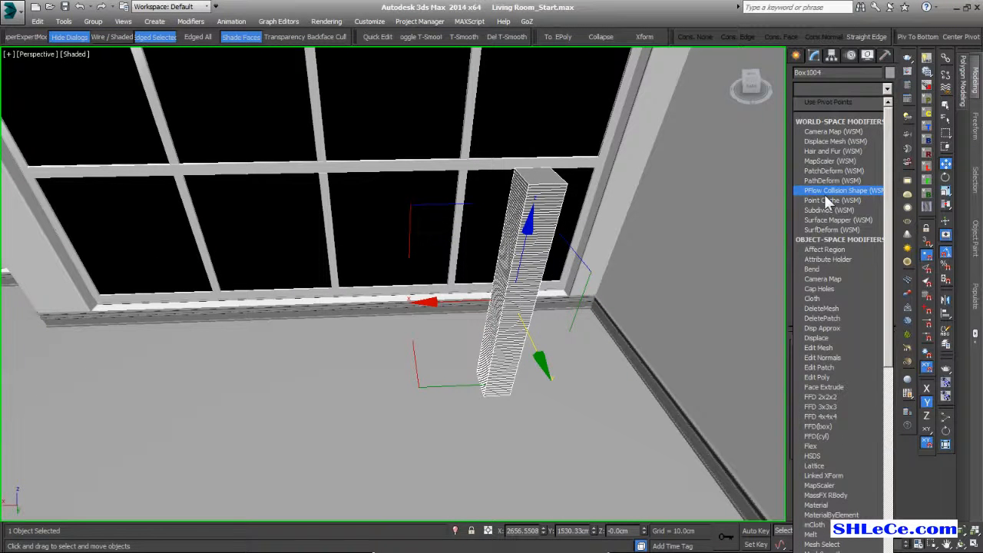
pyautogui.scroll(-15, 833, 169)
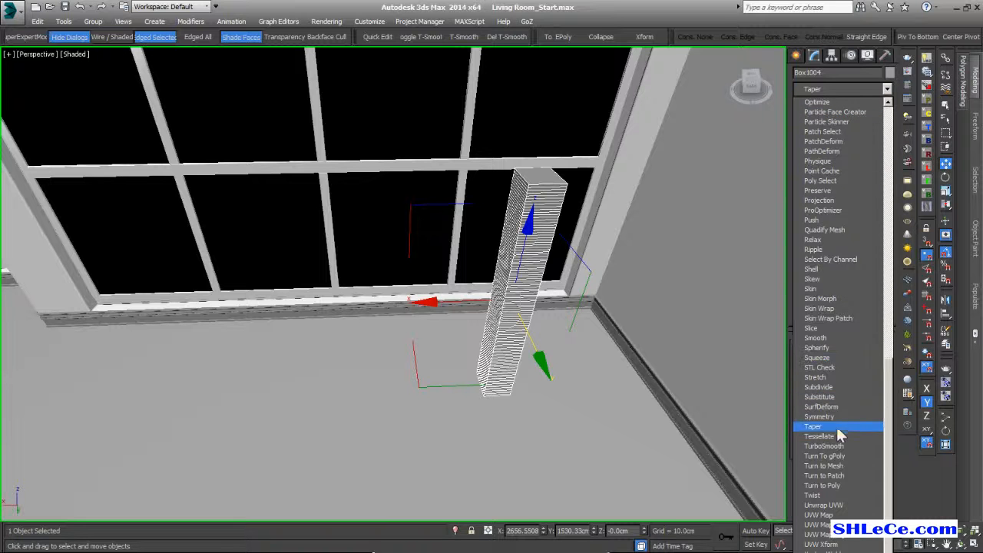
pyautogui.click(823, 495)
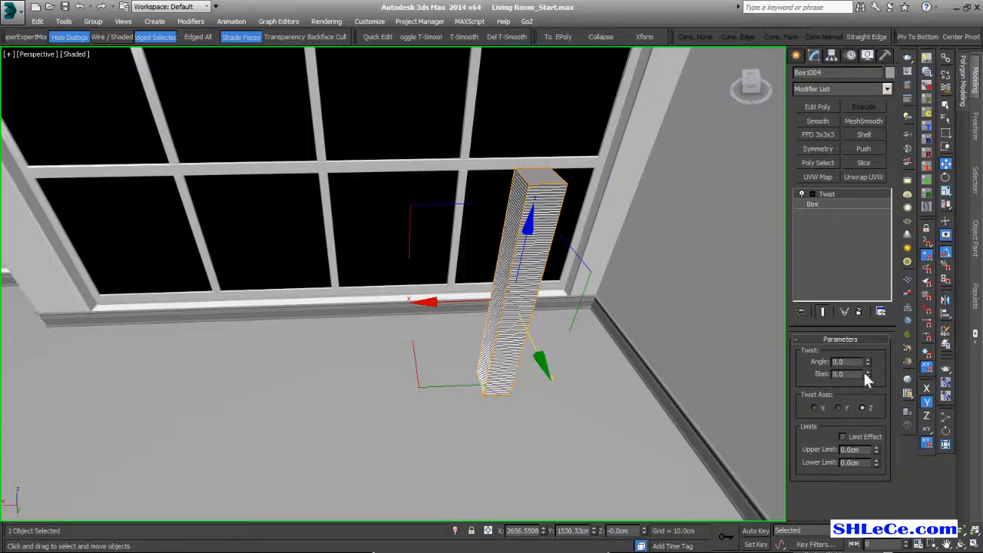
# Set the column's twist angle to 39 and add an Edit Poly modifier above it.
pyautogui.moveTo(868, 363); pyautogui.dragTo(867, 314)
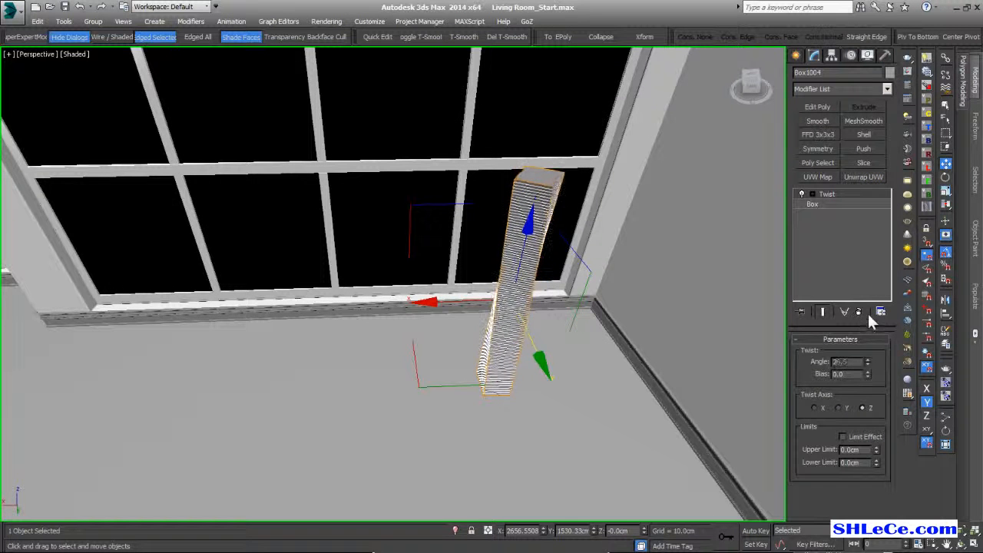
pyautogui.keyDown('alt'); pyautogui.moveTo(607, 293); pyautogui.dragTo(484, 269, button='middle'); pyautogui.keyUp('alt')
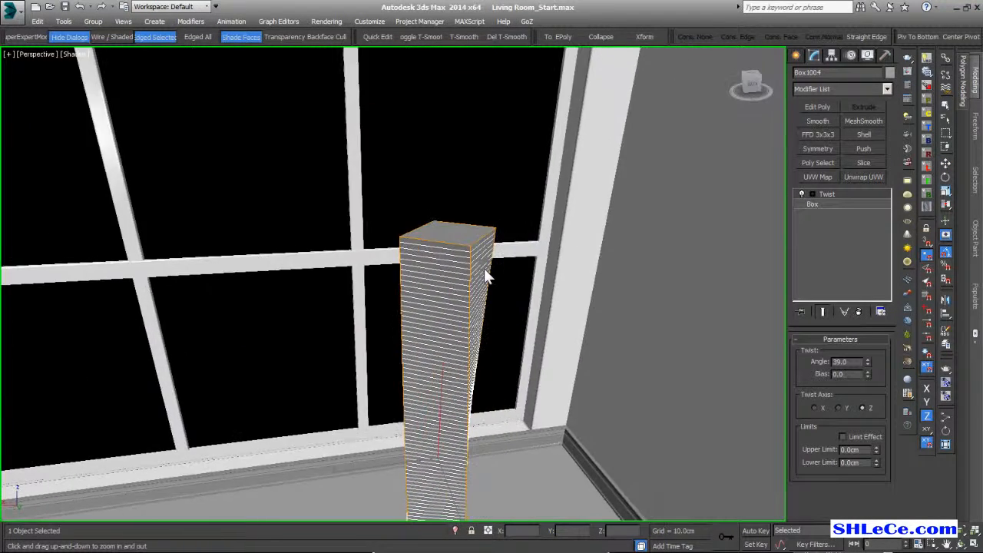
pyautogui.click(813, 107)
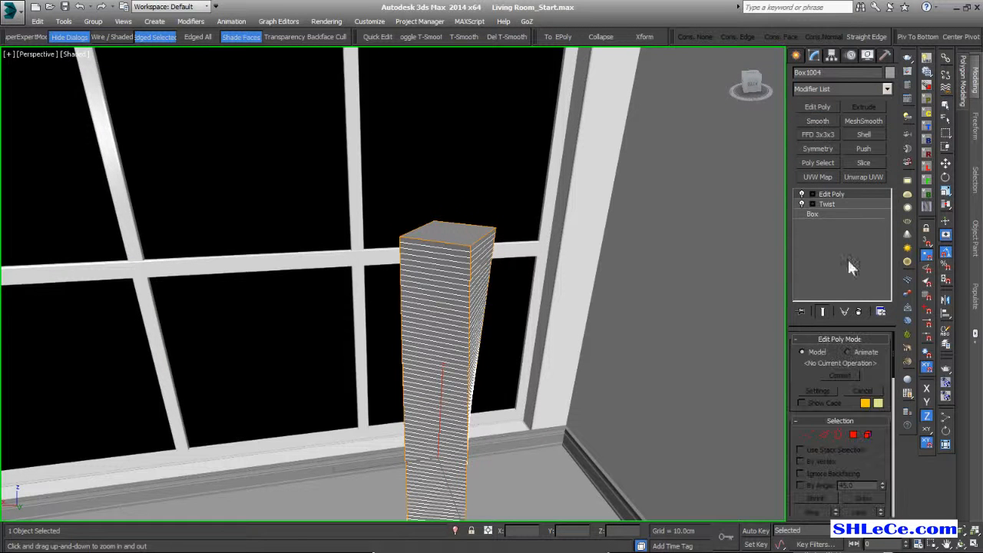
# At edge level, select the four edges around the column's top face.
pyautogui.click(824, 434)
pyautogui.moveTo(416, 283)
pyautogui.keyDown('alt'); pyautogui.mouseDown(button='middle')
pyautogui.moveTo(446, 281)
pyautogui.moveTo(492, 310)
pyautogui.moveTo(425, 281)
pyautogui.mouseUp(button='middle'); pyautogui.keyUp('alt')
pyautogui.scroll(4, 445, 270)
pyautogui.click(451, 271)
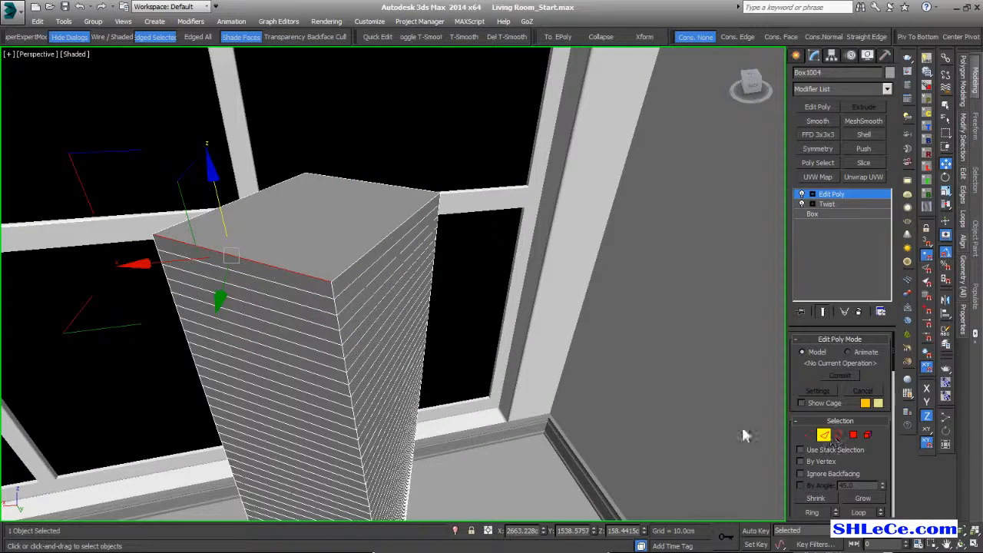
pyautogui.click(384, 192)
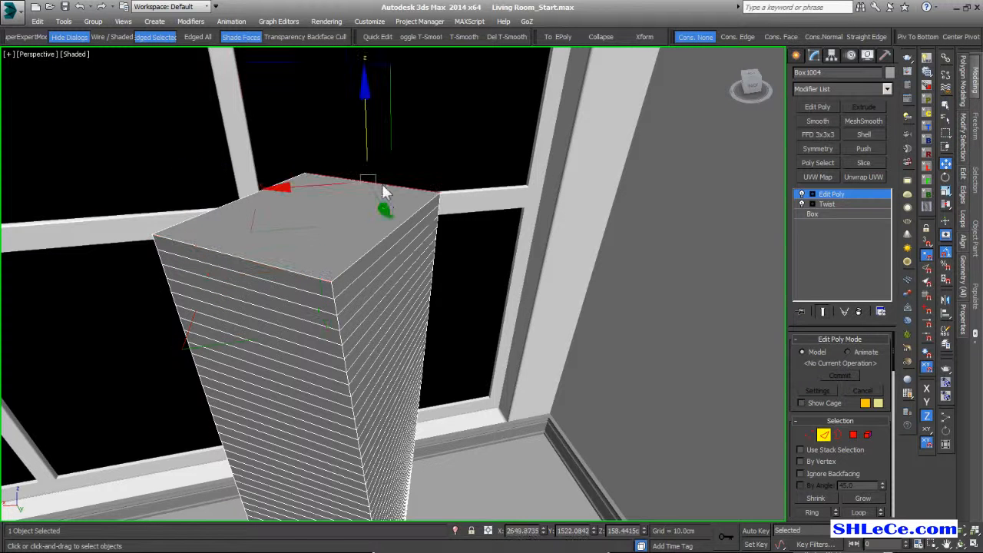
pyautogui.keyDown('ctrl'); pyautogui.click(210, 213); pyautogui.keyUp('ctrl')
pyautogui.keyDown('ctrl'); pyautogui.click(277, 267); pyautogui.keyUp('ctrl')
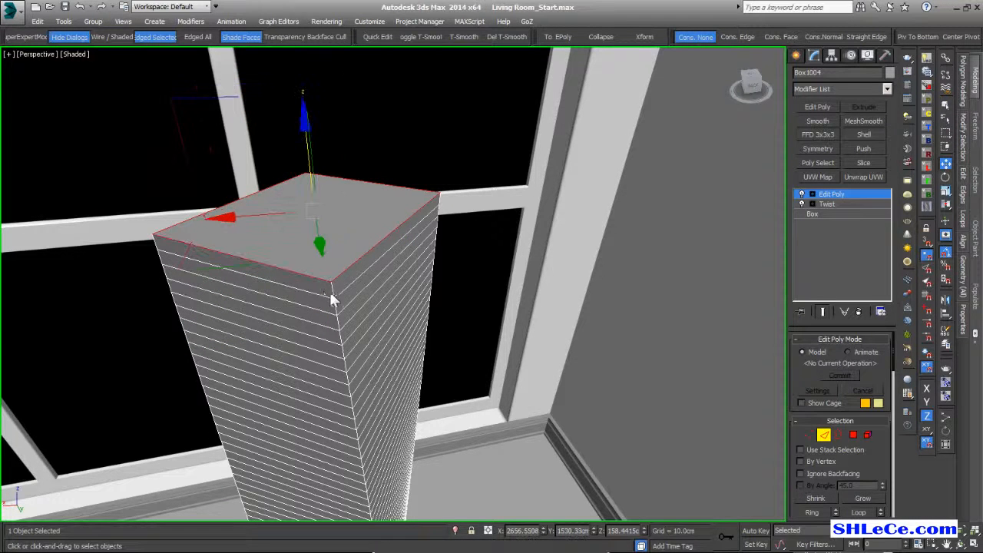
# Add the full-height corner edges of the twisted column to the edge selection.
pyautogui.keyDown('ctrl'); pyautogui.doubleClick(333, 291); pyautogui.keyUp('ctrl')
pyautogui.keyDown('alt'); pyautogui.moveTo(292, 299); pyautogui.dragTo(319, 293, button='middle'); pyautogui.keyUp('alt')
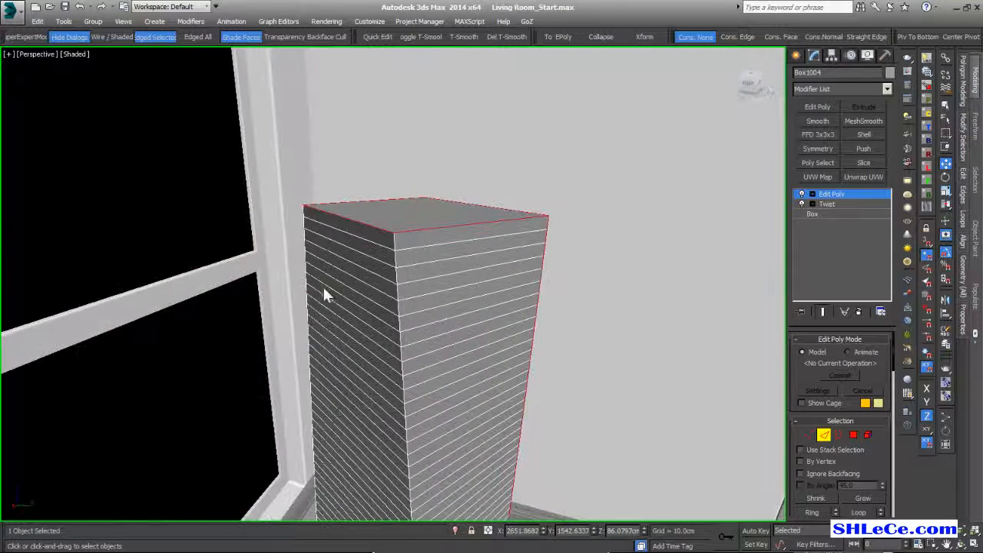
pyautogui.keyDown('ctrl'); pyautogui.doubleClick(394, 239); pyautogui.keyUp('ctrl')
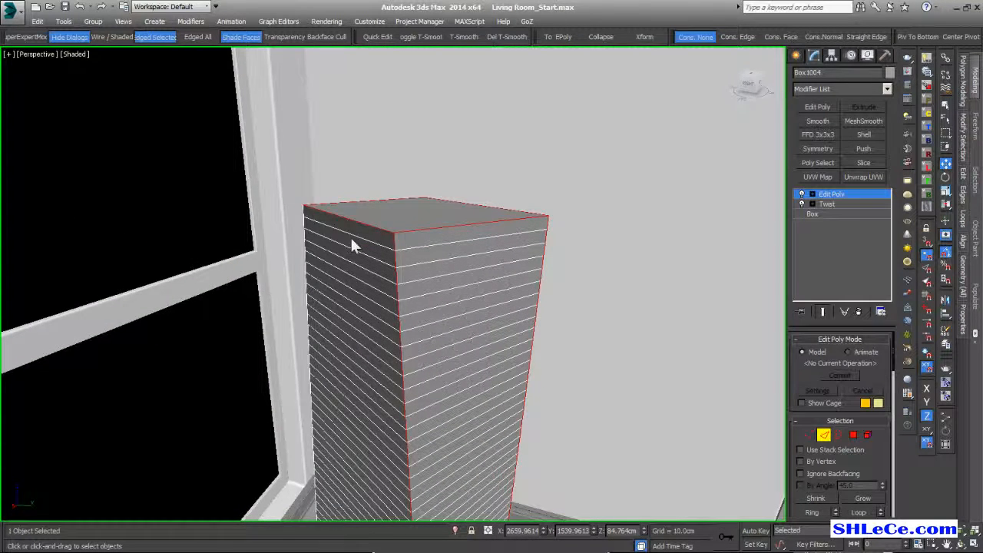
pyautogui.keyDown('alt'); pyautogui.moveTo(346, 235); pyautogui.dragTo(307, 243, button='middle'); pyautogui.keyUp('alt')
pyautogui.keyDown('ctrl'); pyautogui.doubleClick(241, 237); pyautogui.keyUp('ctrl')
pyautogui.keyDown('alt'); pyautogui.moveTo(242, 238); pyautogui.dragTo(506, 292, button='middle'); pyautogui.keyUp('alt')
# Isolate the column and add the edges around its bottom face to the selection, working from the front view.
pyautogui.hotkey('alt', 'q')
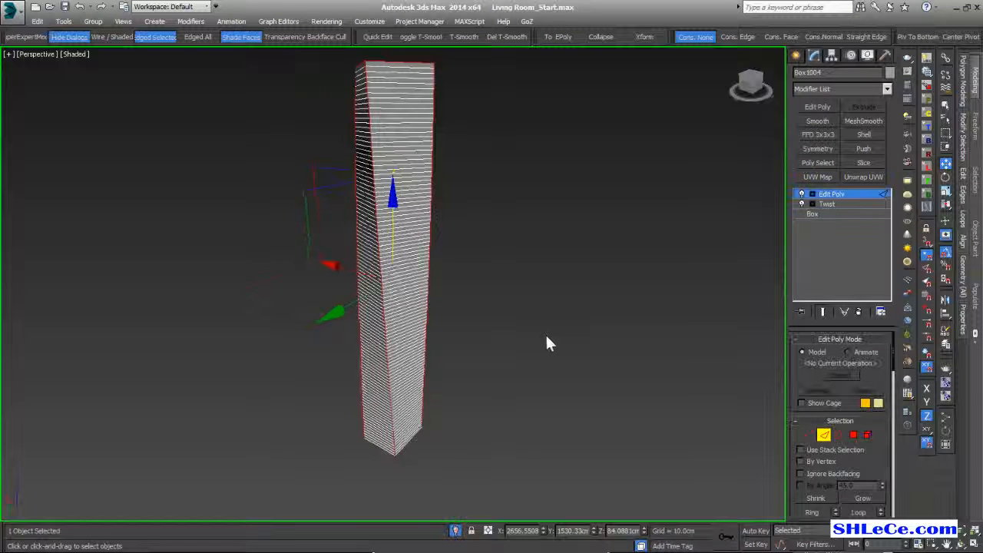
pyautogui.scroll(5, 465, 265)
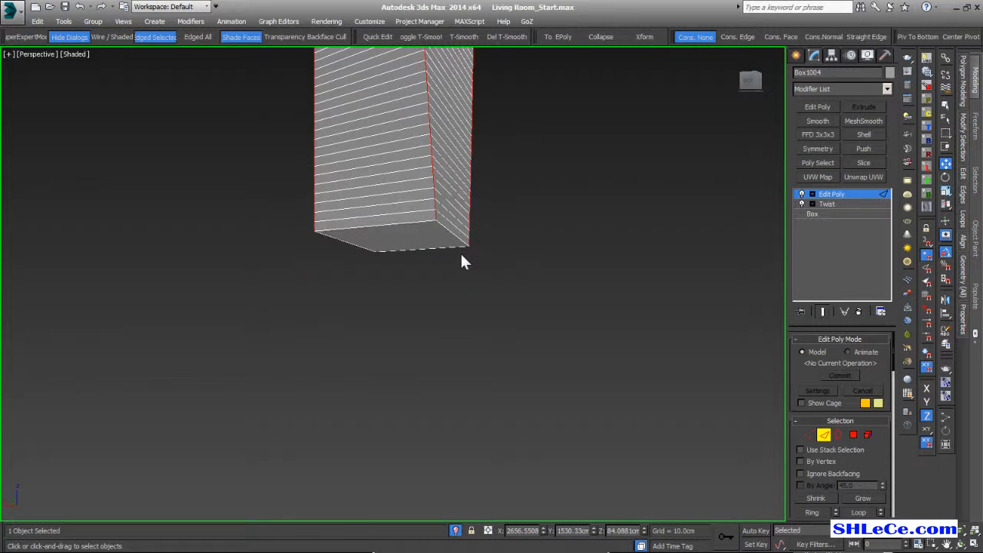
pyautogui.press('f')
pyautogui.scroll(-3, 461, 230)
pyautogui.scroll(4, 445, 246)
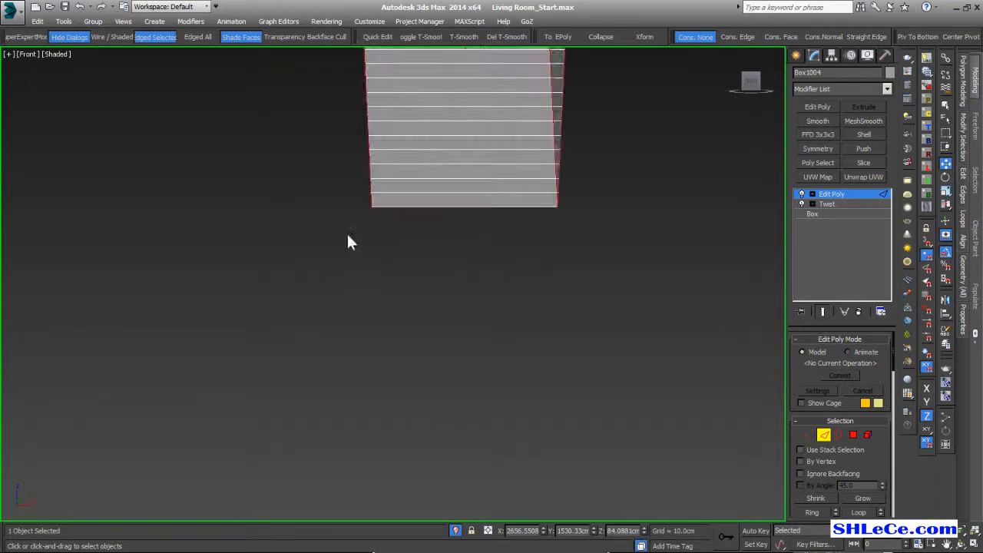
pyautogui.moveTo(277, 300); pyautogui.dragTo(674, 203)
pyautogui.moveTo(633, 173); pyautogui.dragTo(543, 361, button='middle')
pyautogui.scroll(-5, 541, 330)
pyautogui.moveTo(537, 154); pyautogui.dragTo(420, 341, button='middle')
pyautogui.keyDown('alt'); pyautogui.moveTo(419, 340); pyautogui.dragTo(391, 394, button='middle'); pyautogui.keyUp('alt')
pyautogui.scroll(2, 390, 397)
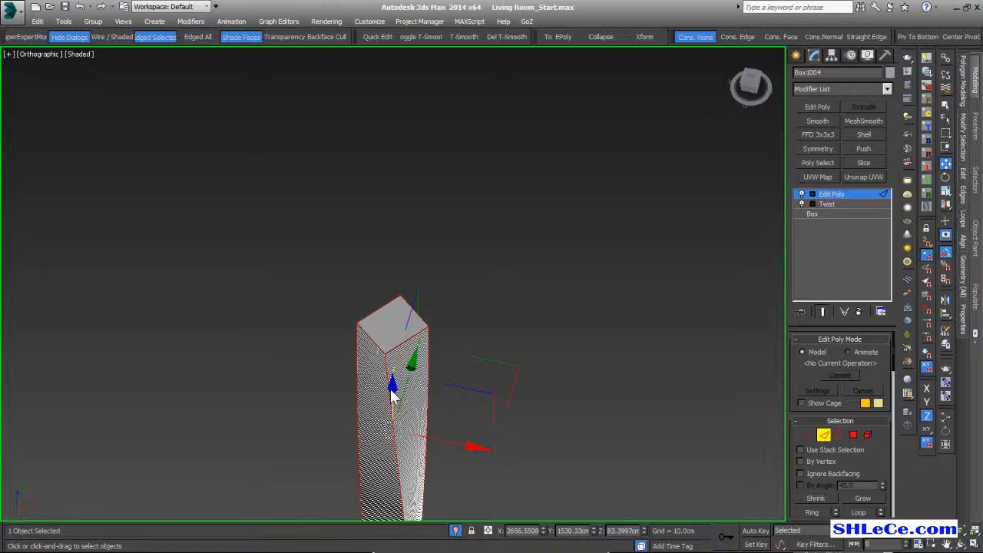
pyautogui.press('p')
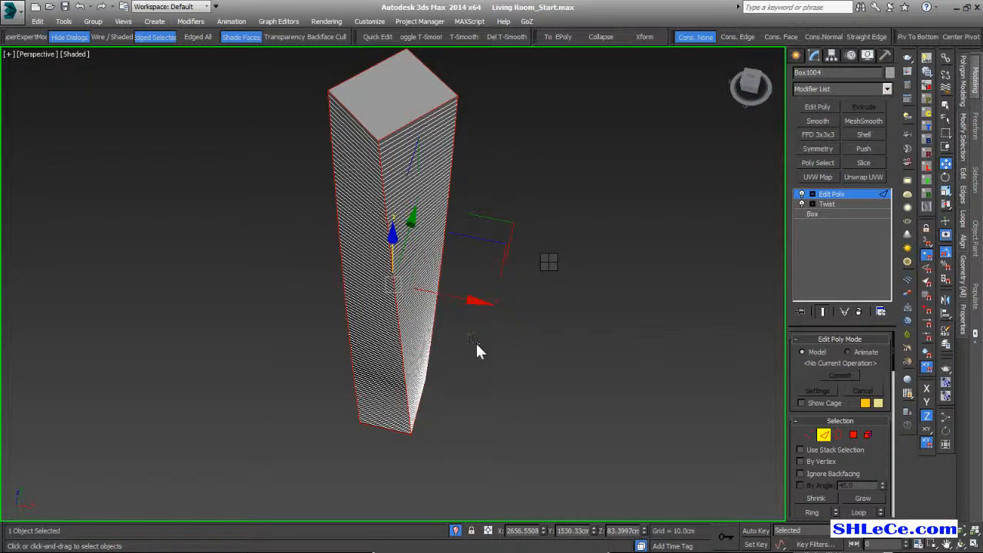
# Chamfer the selected outer edges of the column slightly, then leave edge editing.
pyautogui.hotkey('ctrl', 'shift', 'c')
pyautogui.moveTo(380, 148)
pyautogui.mouseDown()
pyautogui.moveTo(378, 129)
pyautogui.moveTo(379, 142)
pyautogui.mouseUp()
pyautogui.moveTo(380, 154); pyautogui.dragTo(382, 169, button='middle')
pyautogui.scroll(5, 383, 172)
pyautogui.moveTo(408, 292); pyautogui.dragTo(408, 263)
pyautogui.click(403, 307)
pyautogui.click(403, 307)
pyautogui.keyDown('alt'); pyautogui.moveTo(552, 162); pyautogui.dragTo(569, 270, button='middle'); pyautogui.keyUp('alt')
pyautogui.scroll(-2, 561, 303)
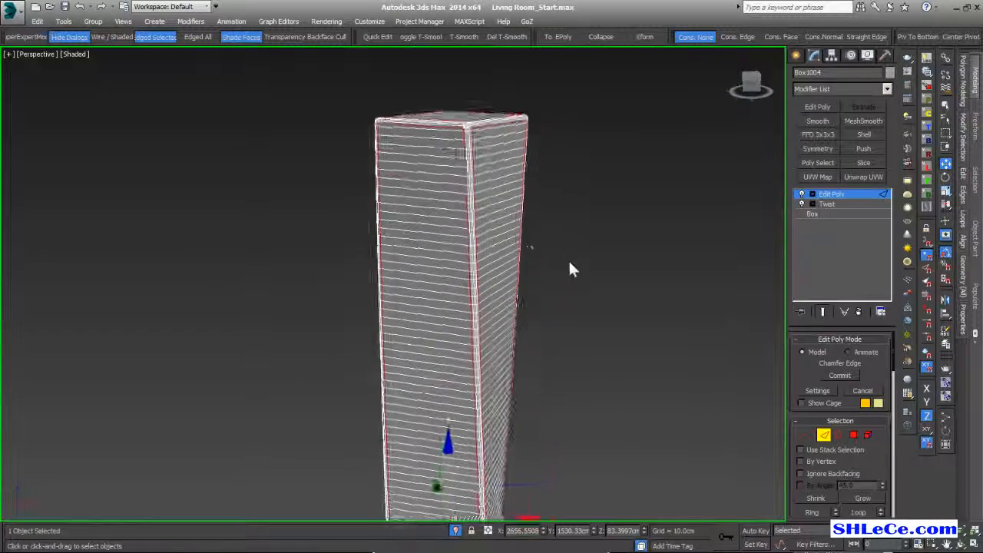
pyautogui.moveTo(473, 116); pyautogui.dragTo(449, 207, button='middle')
pyautogui.scroll(2, 449, 209)
pyautogui.click(397, 344)
pyautogui.moveTo(454, 384); pyautogui.dragTo(434, 211, button='middle')
pyautogui.scroll(-5, 434, 212)
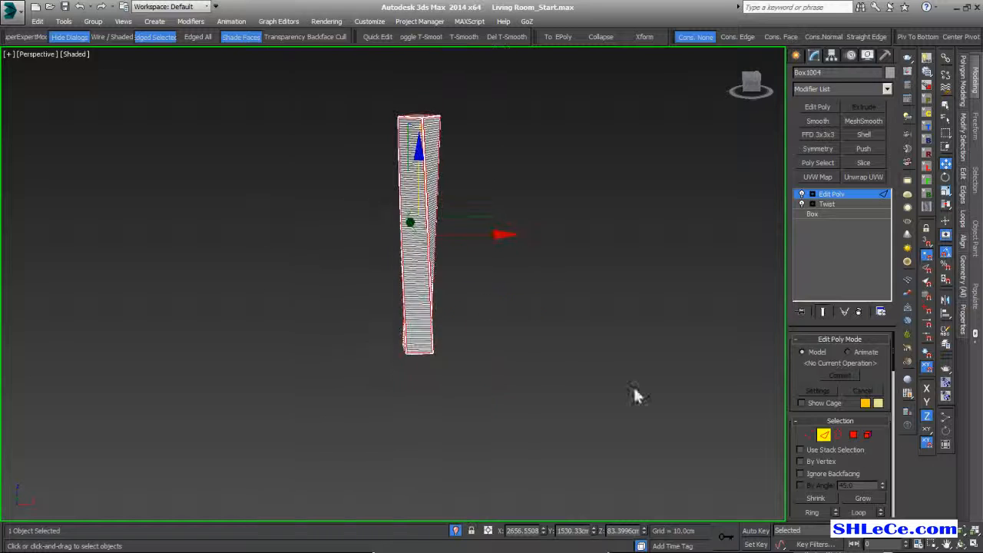
pyautogui.click(823, 436)
# Create a sphere of about 1.18 cm radius on the column's underside near a corner, cut to a hemisphere of 0.485.
pyautogui.keyDown('alt'); pyautogui.moveTo(522, 300); pyautogui.dragTo(425, 318, button='middle'); pyautogui.keyUp('alt')
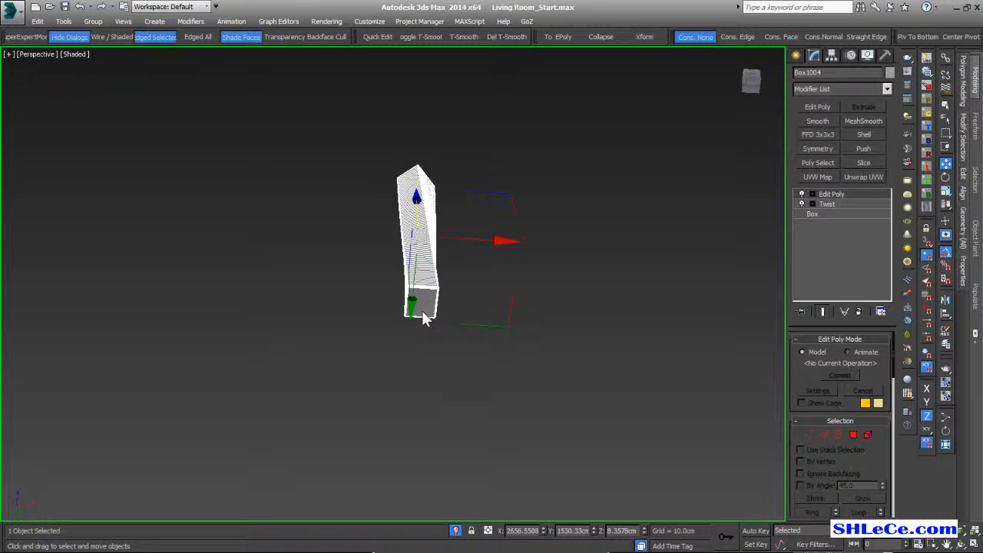
pyautogui.scroll(4, 427, 311)
pyautogui.click(634, 157)
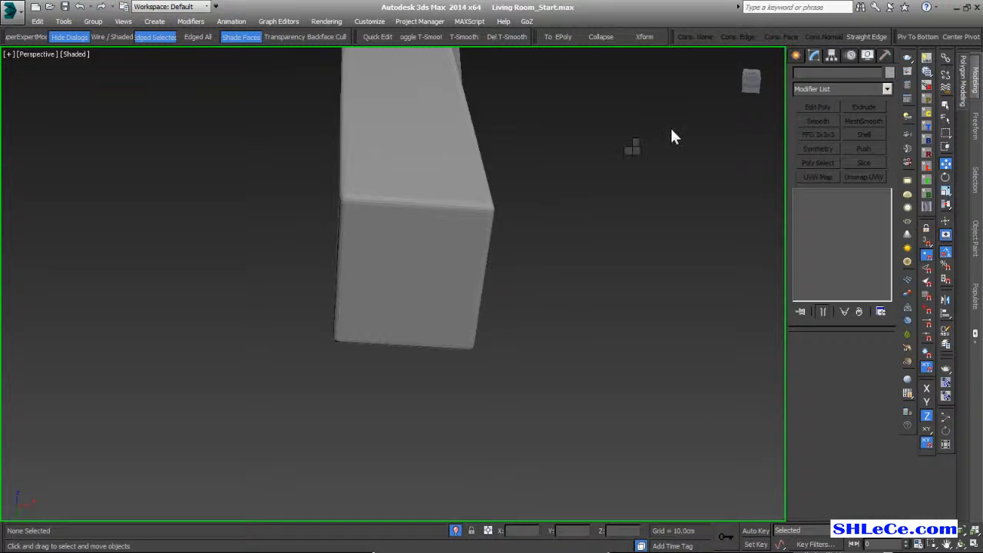
pyautogui.click(664, 128)
pyautogui.moveTo(465, 239); pyautogui.dragTo(460, 237)
pyautogui.keyDown('alt'); pyautogui.moveTo(468, 239); pyautogui.dragTo(446, 285, button='middle'); pyautogui.keyUp('alt')
pyautogui.scroll(2, 474, 251)
pyautogui.scroll(1, 476, 258)
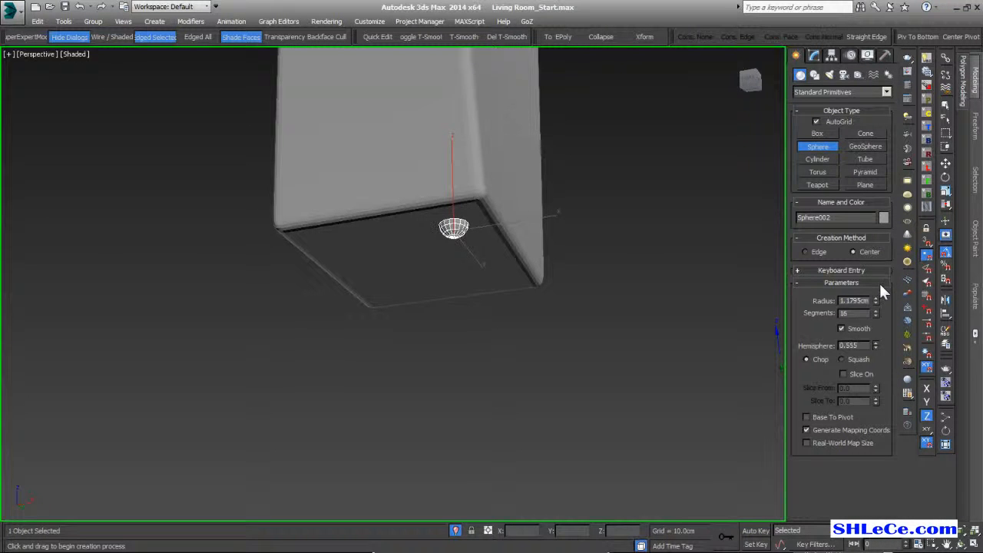
pyautogui.keyDown('alt'); pyautogui.moveTo(501, 258); pyautogui.dragTo(534, 224, button='middle'); pyautogui.keyUp('alt')
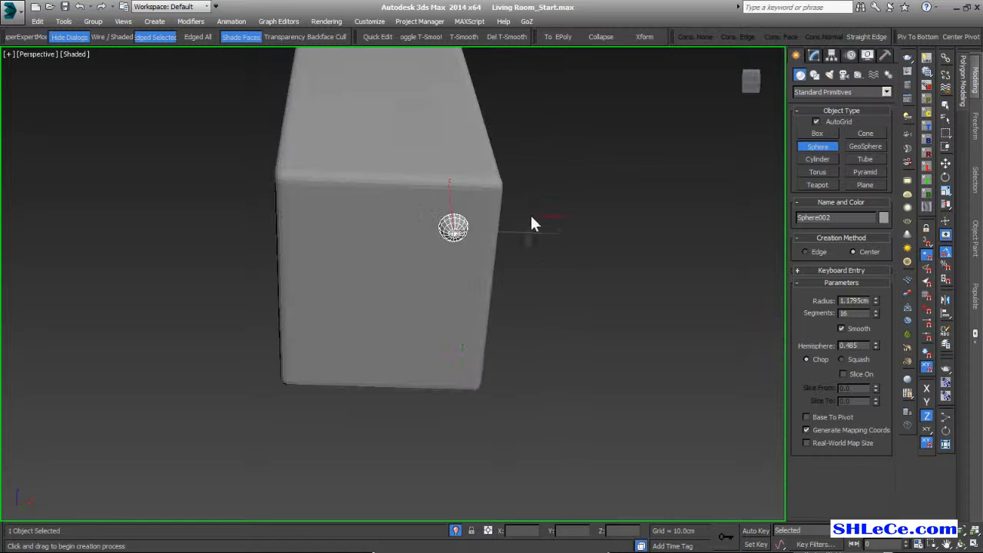
# Instance the half-sphere foot across the base along X, then clone the pair along Y to the remaining two corners.
pyautogui.press('w')
pyautogui.keyDown('shift'); pyautogui.moveTo(534, 242); pyautogui.dragTo(396, 231); pyautogui.keyUp('shift')
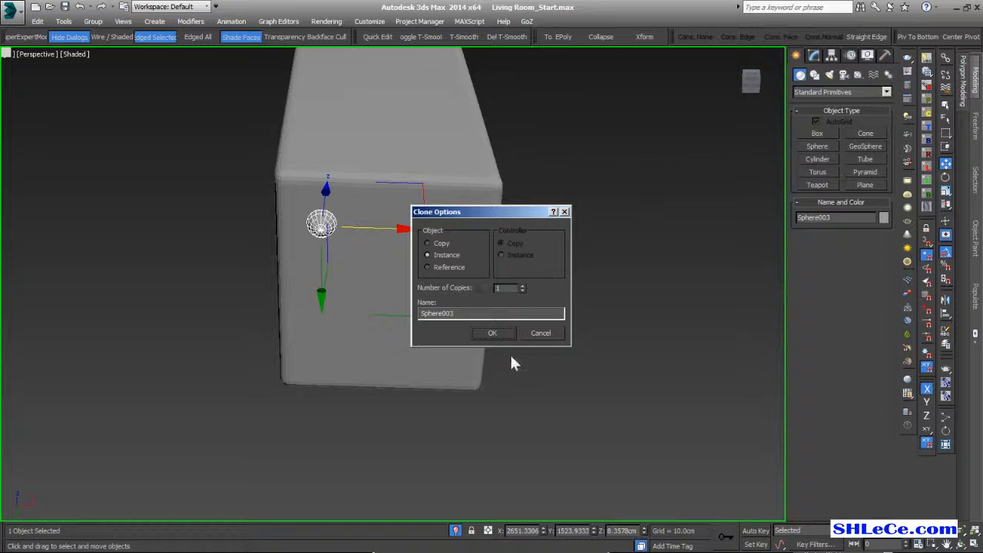
pyautogui.click(493, 336)
pyautogui.keyDown('ctrl'); pyautogui.click(457, 228); pyautogui.keyUp('ctrl')
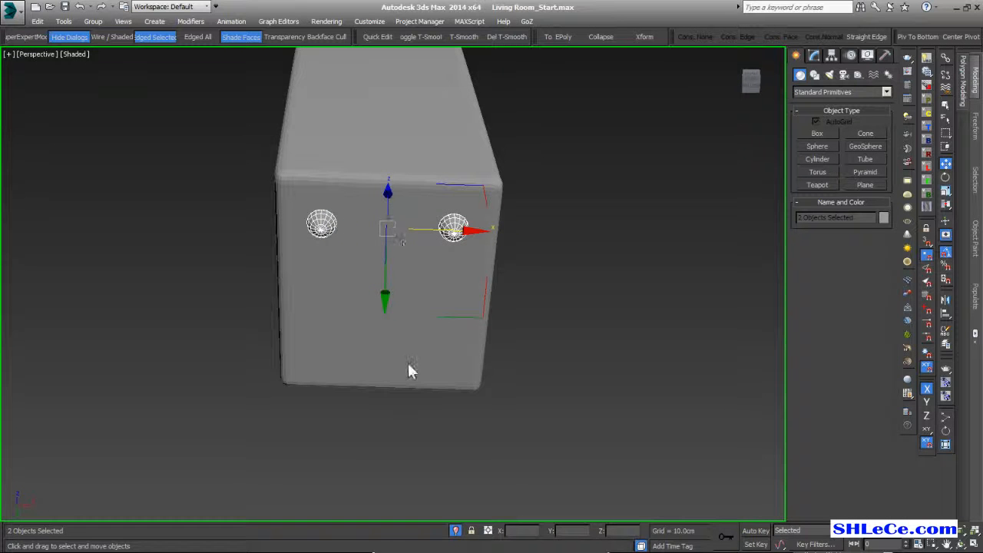
pyautogui.moveTo(383, 309)
pyautogui.keyDown('shift'); pyautogui.mouseDown()
pyautogui.moveTo(402, 431)
pyautogui.moveTo(406, 414)
pyautogui.mouseUp(); pyautogui.keyUp('shift')
pyautogui.press('Return')
# Draw a smooth curved line as a power cable, running from beside the column to its base edge.
pyautogui.keyDown('alt'); pyautogui.moveTo(448, 351); pyautogui.dragTo(334, 405, button='middle'); pyautogui.keyUp('alt')
pyautogui.keyDown('alt'); pyautogui.moveTo(477, 362); pyautogui.dragTo(390, 415, button='middle'); pyautogui.keyUp('alt')
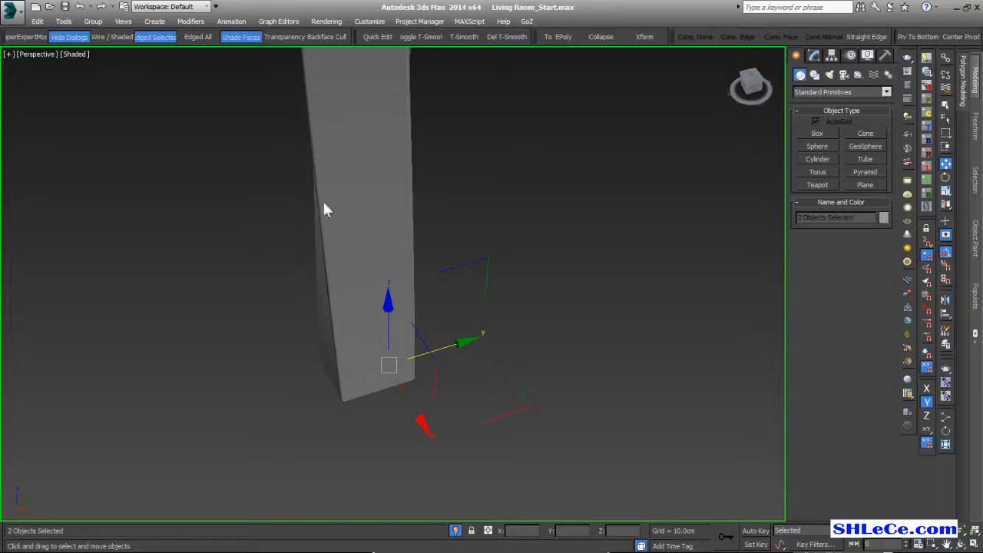
pyautogui.click(482, 114)
pyautogui.keyDown('alt'); pyautogui.moveTo(455, 326); pyautogui.dragTo(423, 358, button='middle'); pyautogui.keyUp('alt')
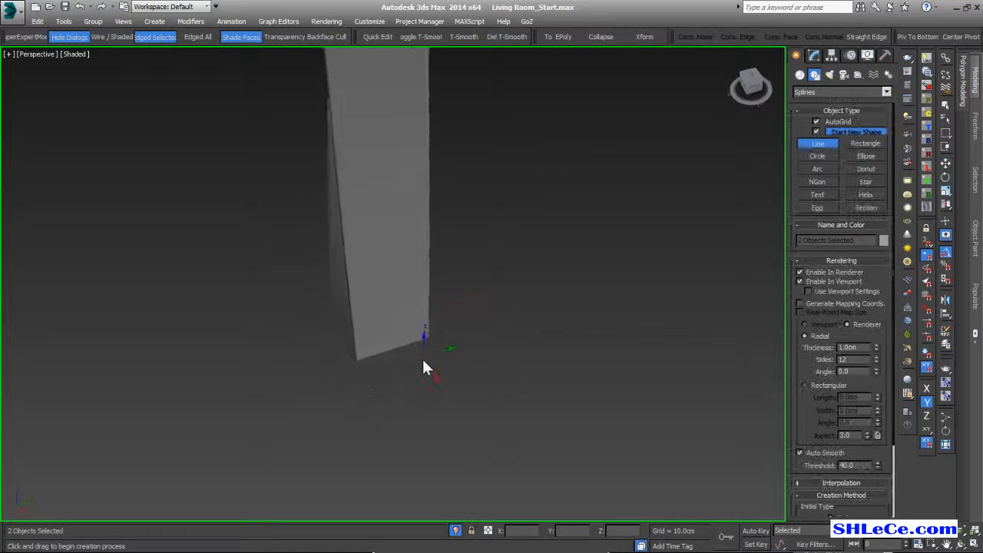
pyautogui.keyDown('alt'); pyautogui.moveTo(544, 441); pyautogui.dragTo(480, 382, button='middle'); pyautogui.keyUp('alt')
pyautogui.click(546, 452)
pyautogui.click(389, 450)
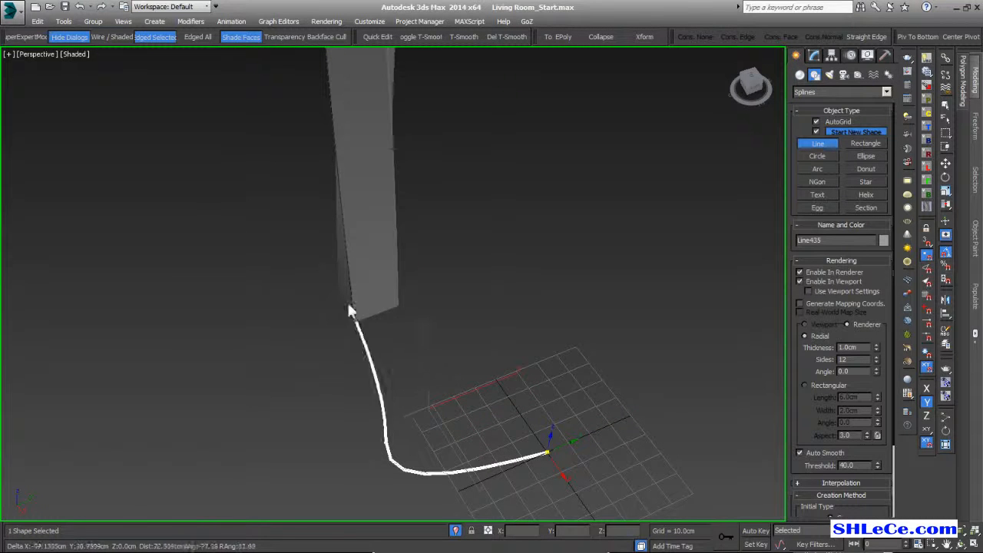
pyautogui.click(374, 314)
pyautogui.rightClick(357, 386)
# Set the cable line's radial rendering thickness to 1.5 cm.
pyautogui.keyDown('alt'); pyautogui.moveTo(388, 365); pyautogui.dragTo(407, 326, button='middle'); pyautogui.keyUp('alt')
pyautogui.press('w')
pyautogui.keyDown('alt'); pyautogui.moveTo(376, 393); pyautogui.dragTo(416, 361, button='middle'); pyautogui.keyUp('alt')
pyautogui.click(815, 60)
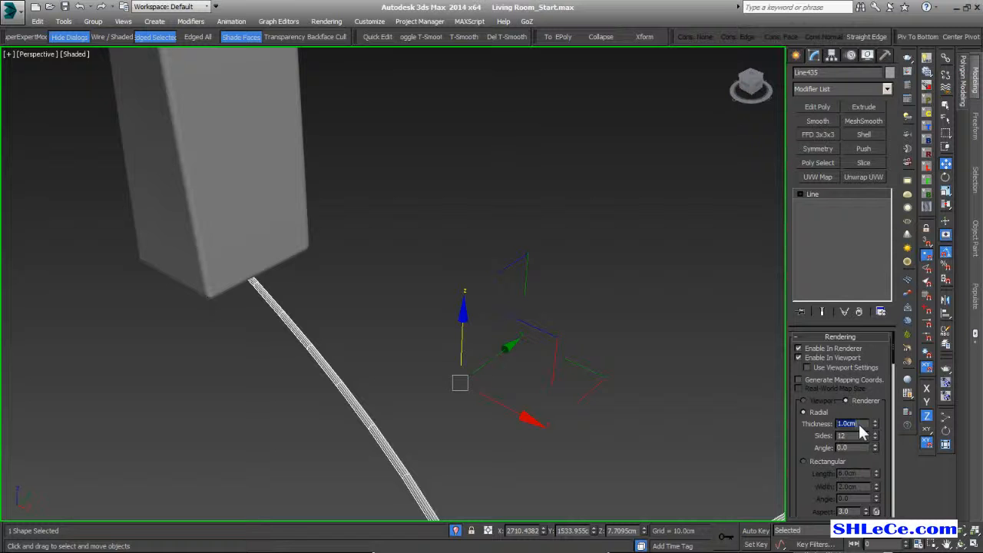
pyautogui.write('.5')
pyautogui.press('Return')
pyautogui.scroll(-2, 387, 324)
pyautogui.keyDown('alt'); pyautogui.moveTo(390, 331); pyautogui.dragTo(404, 395, button='middle'); pyautogui.keyUp('alt')
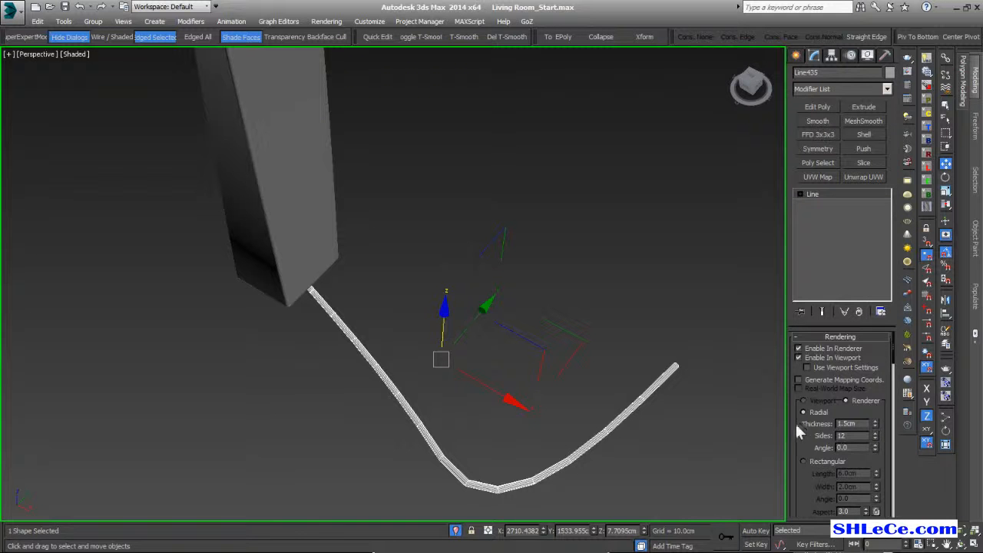
# Turn on adaptive interpolation for the cable line to smooth its bend.
pyautogui.scroll(-5, 814, 400)
pyautogui.click(840, 435)
pyautogui.click(834, 469)
pyautogui.keyDown('alt'); pyautogui.moveTo(384, 296); pyautogui.dragTo(335, 373, button='middle'); pyautogui.keyUp('alt')
pyautogui.scroll(8, 342, 357)
pyautogui.keyDown('alt'); pyautogui.moveTo(355, 340); pyautogui.dragTo(391, 358, button='middle'); pyautogui.keyUp('alt')
pyautogui.scroll(-8, 390, 346)
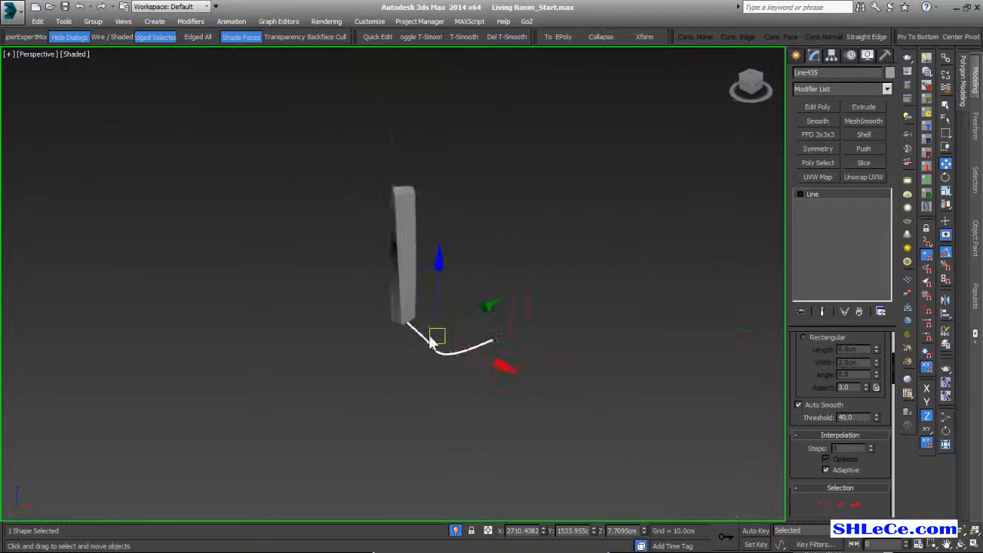
# Select the column, its four feet and the cable, and group them under the default name.
pyautogui.keyDown('alt'); pyautogui.moveTo(439, 333); pyautogui.dragTo(455, 338, button='middle'); pyautogui.keyUp('alt')
pyautogui.click(596, 228)
pyautogui.moveTo(596, 229); pyautogui.dragTo(183, 504)
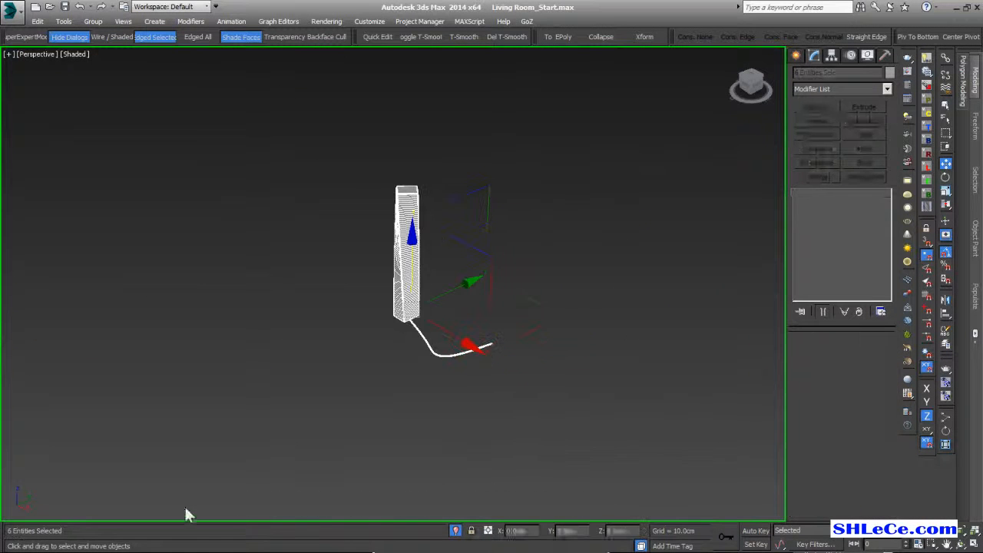
pyautogui.click(93, 21)
pyautogui.click(106, 32)
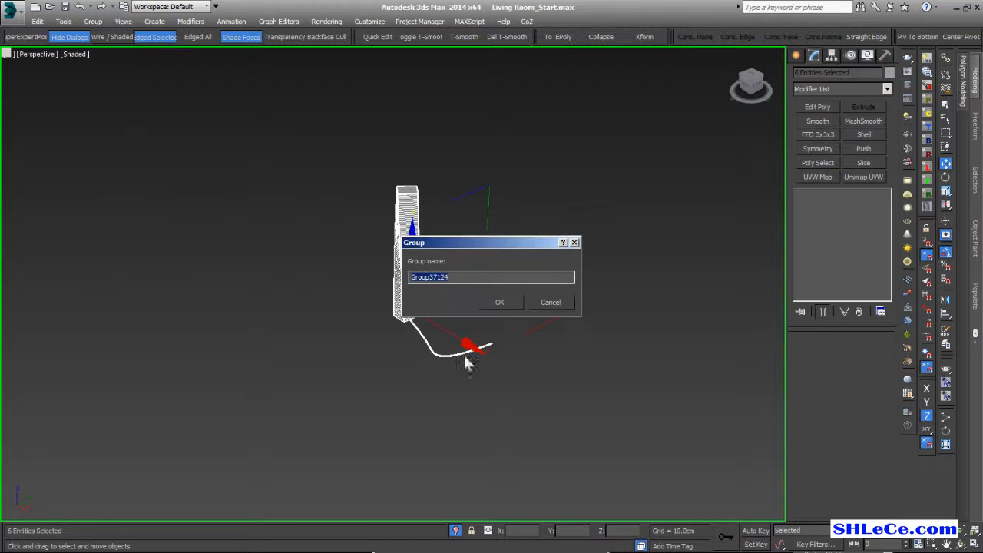
pyautogui.click(499, 303)
# Exit isolation and move the column group across the floor by about -129 cm in X and 185 cm in Y.
pyautogui.keyDown('alt'); pyautogui.moveTo(439, 360); pyautogui.dragTo(449, 420, button='middle'); pyautogui.keyUp('alt')
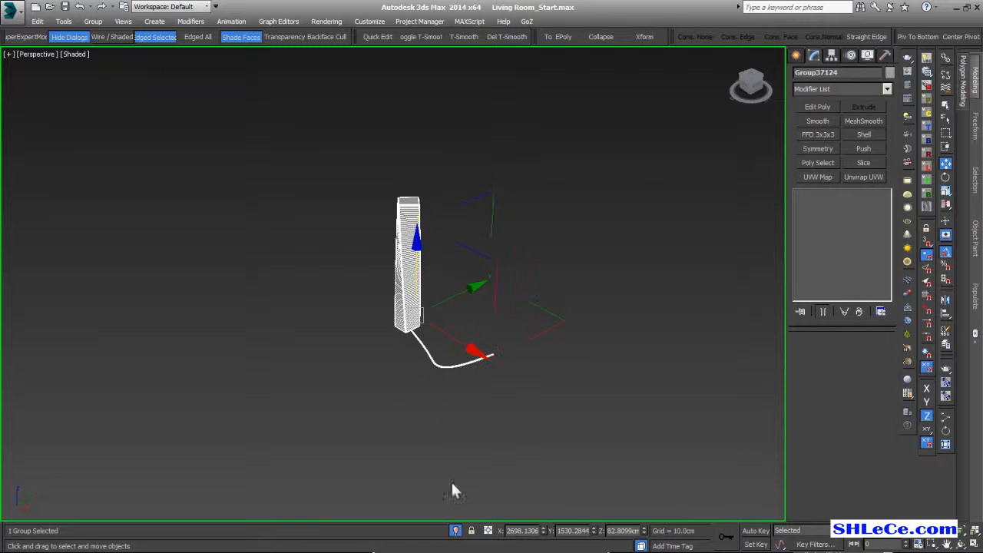
pyautogui.click(456, 530)
pyautogui.keyDown('alt'); pyautogui.moveTo(456, 496); pyautogui.dragTo(459, 286, button='middle'); pyautogui.keyUp('alt')
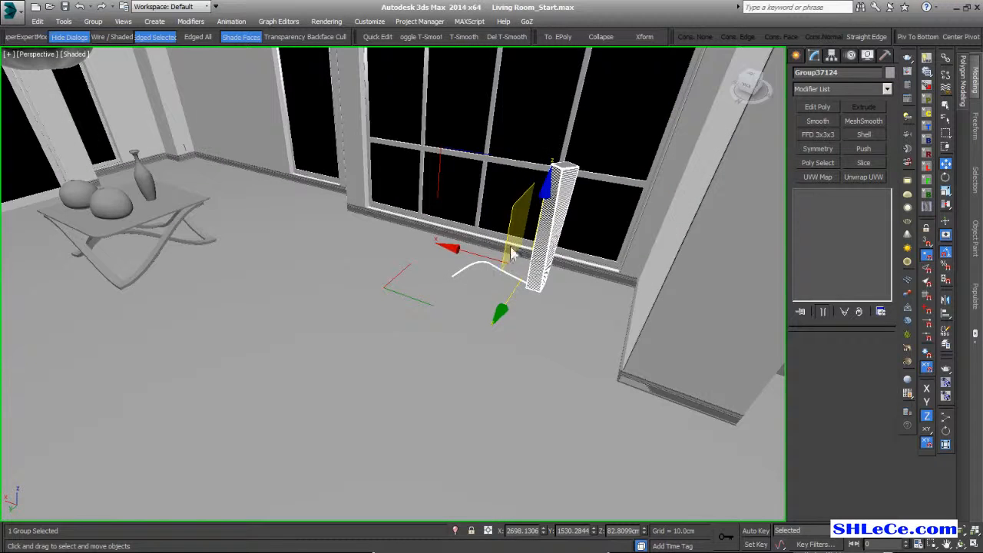
pyautogui.moveTo(409, 293); pyautogui.dragTo(503, 458)
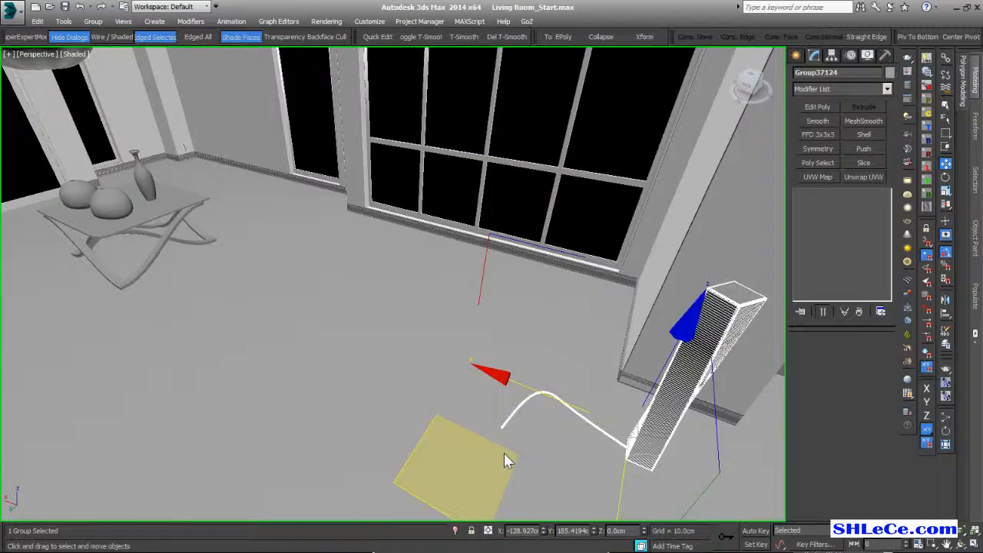
# Draw a cylinder on the floor near the back wall, about 30 cm in radius and 4.3 cm high, as a lamp base.
pyautogui.keyDown('alt'); pyautogui.moveTo(411, 375); pyautogui.dragTo(473, 312, button='middle'); pyautogui.keyUp('alt')
pyautogui.click(379, 354)
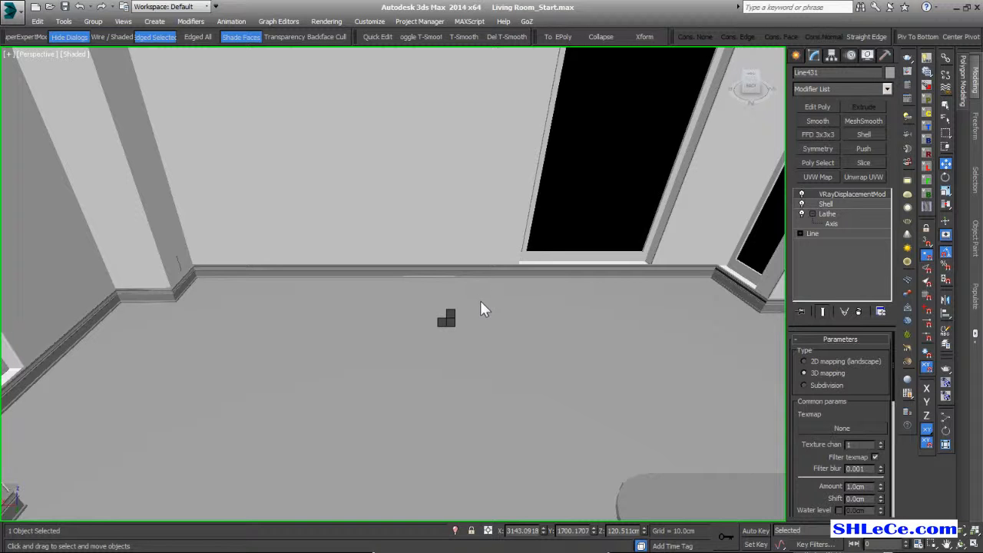
pyautogui.click(797, 56)
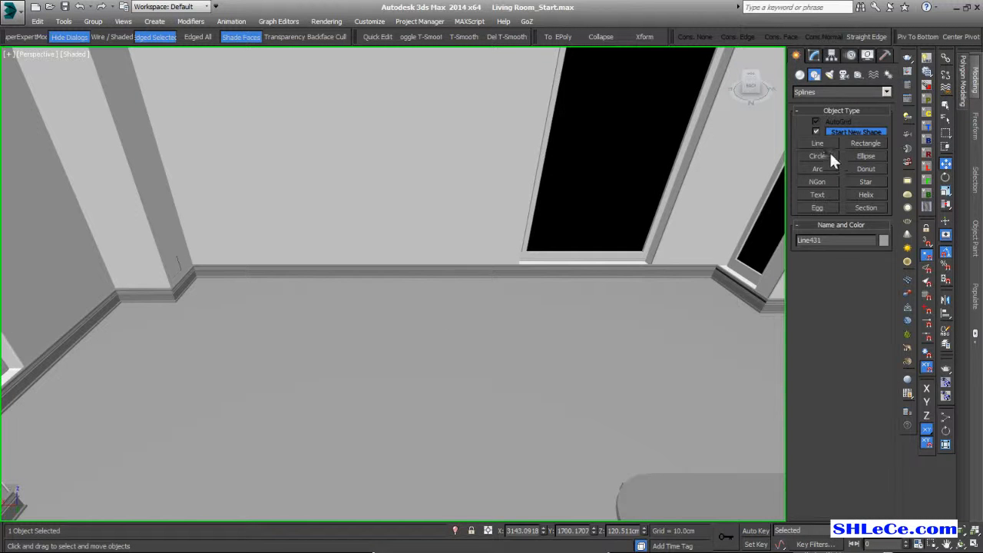
pyautogui.click(799, 74)
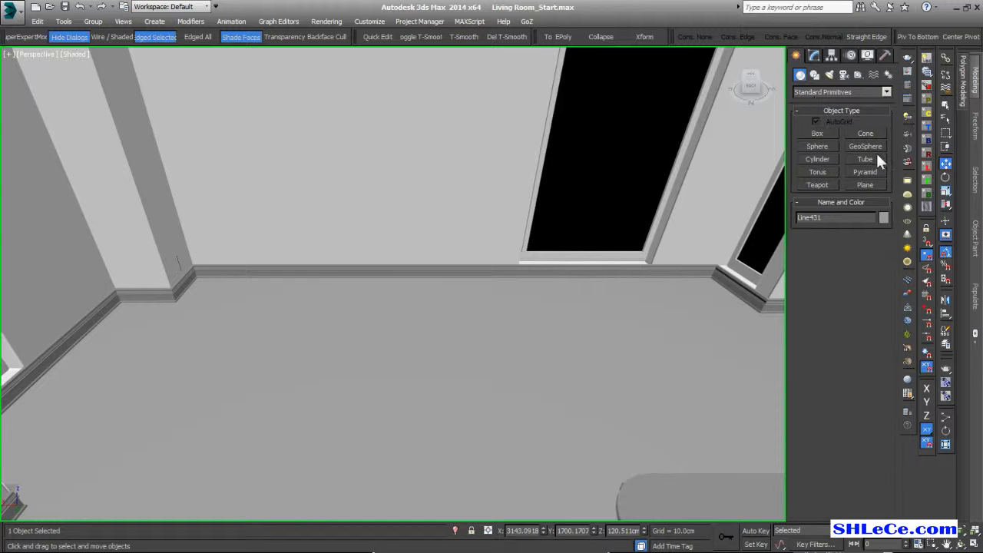
pyautogui.click(818, 159)
pyautogui.scroll(-2, 392, 304)
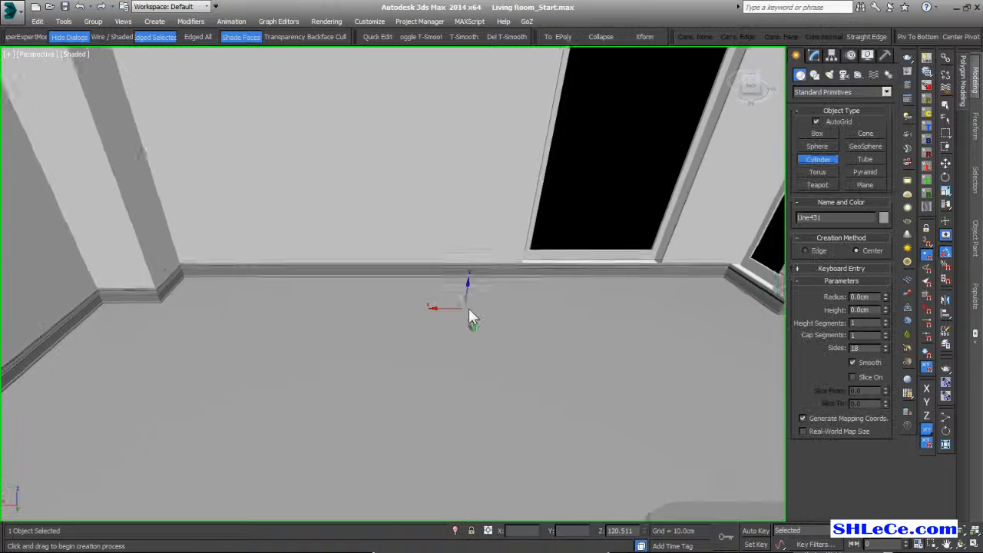
pyautogui.moveTo(432, 306); pyautogui.dragTo(467, 317)
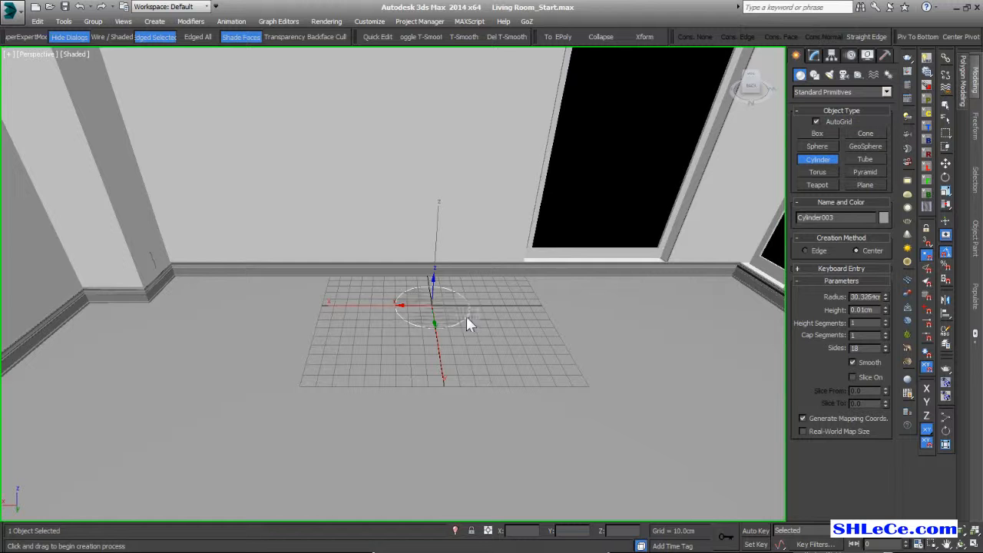
pyautogui.click(470, 310)
pyautogui.keyDown('alt'); pyautogui.moveTo(473, 315); pyautogui.dragTo(657, 279, button='middle'); pyautogui.keyUp('alt')
pyautogui.rightClick(457, 318)
pyautogui.click(814, 55)
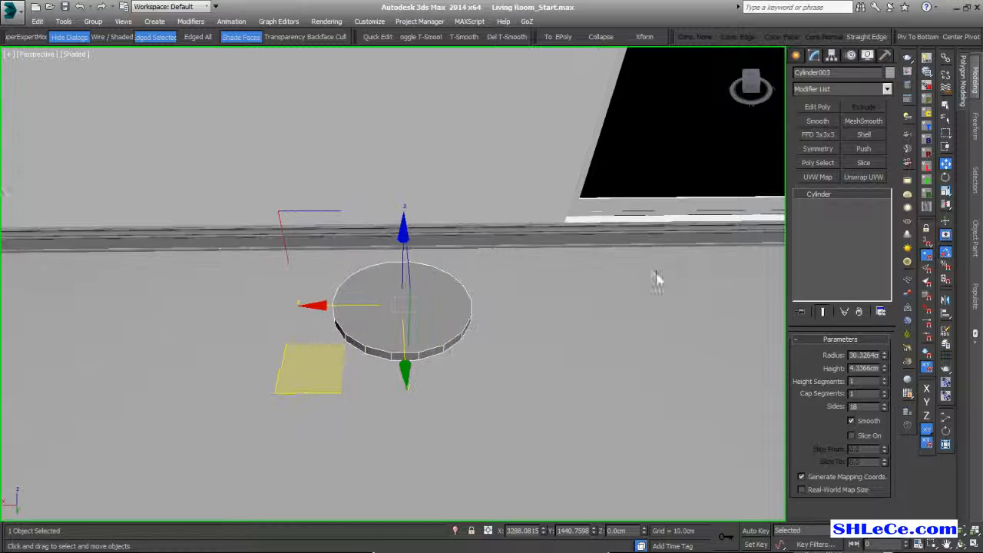
pyautogui.rightClick(836, 238)
pyautogui.click(868, 314)
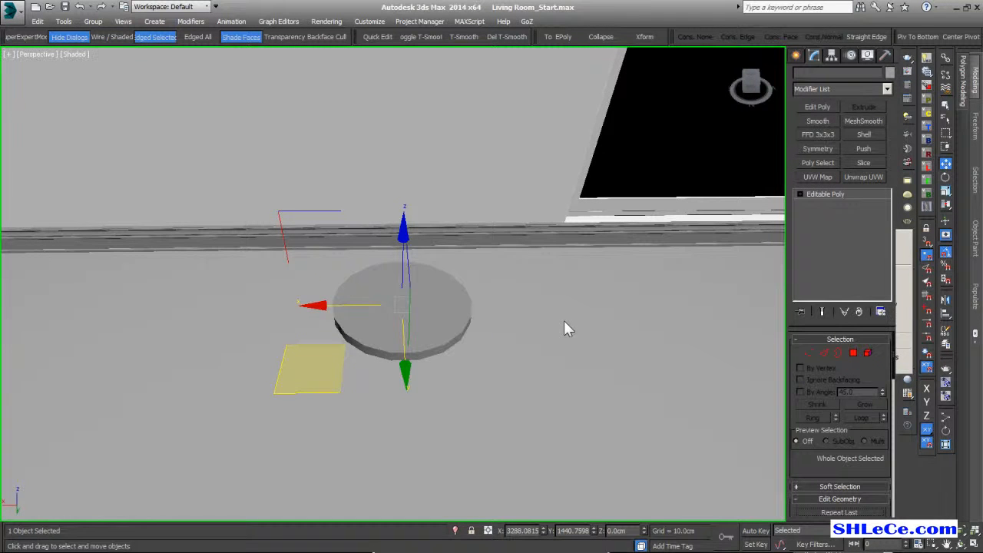
pyautogui.click(852, 353)
pyautogui.click(353, 317)
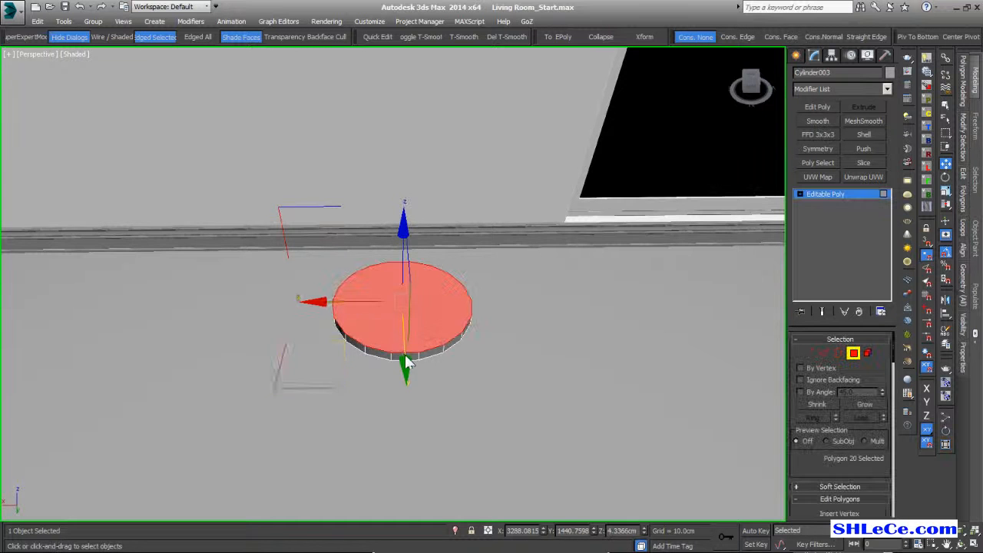
pyautogui.keyDown('ctrl'); pyautogui.click(823, 350); pyautogui.keyUp('ctrl')
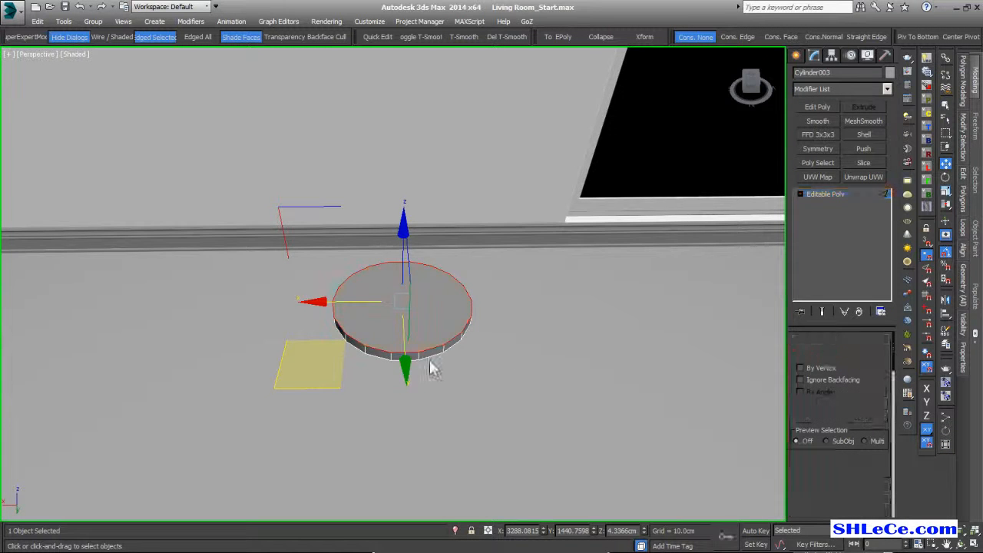
pyautogui.scroll(2, 325, 362)
pyautogui.scroll(-2, 829, 427)
pyautogui.scroll(2, 828, 418)
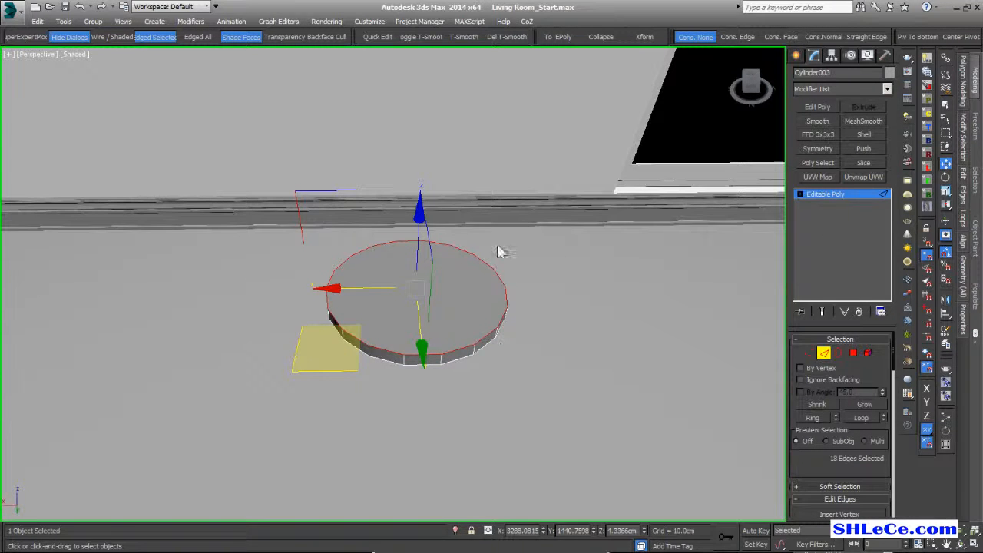
pyautogui.click(820, 351)
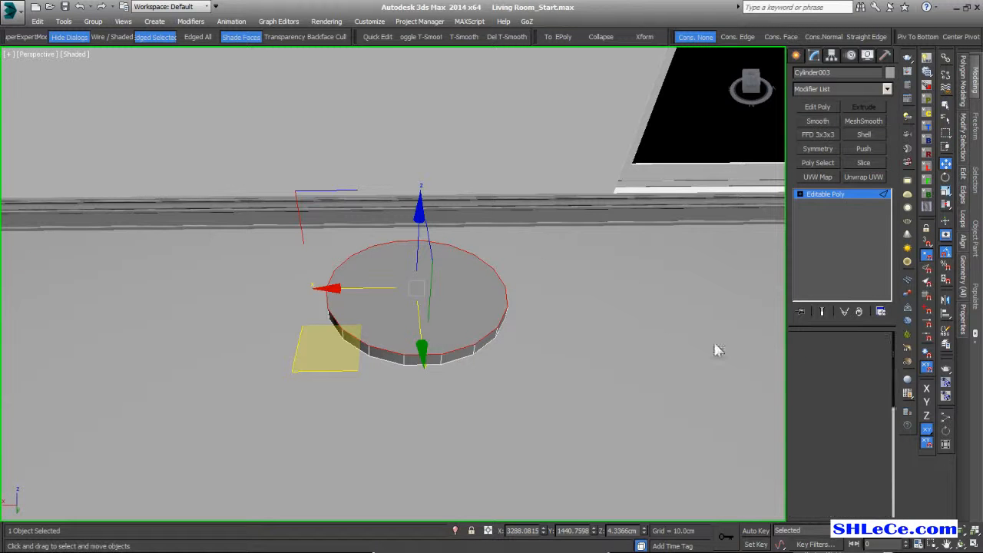
pyautogui.hotkey('ctrl', 'z')
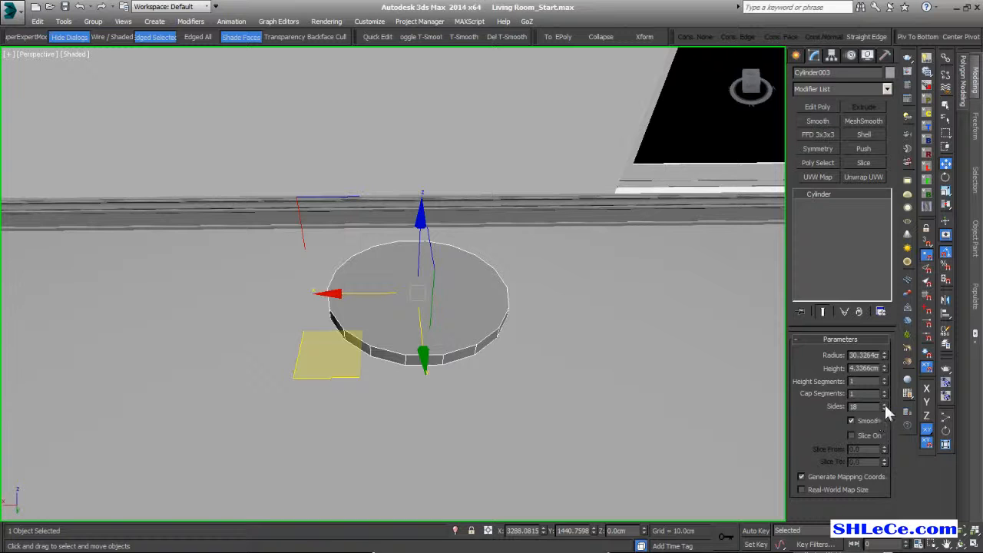
# Set the base cylinder's sides to 32 and convert it to an editable poly.
pyautogui.moveTo(884, 410); pyautogui.dragTo(884, 346)
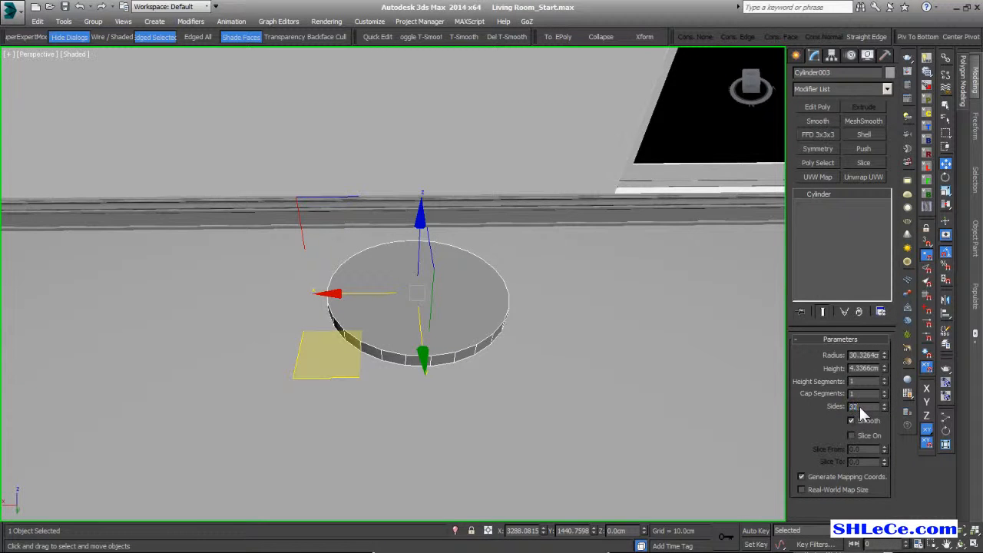
pyautogui.keyDown('alt'); pyautogui.moveTo(427, 361); pyautogui.dragTo(449, 355, button='middle'); pyautogui.keyUp('alt')
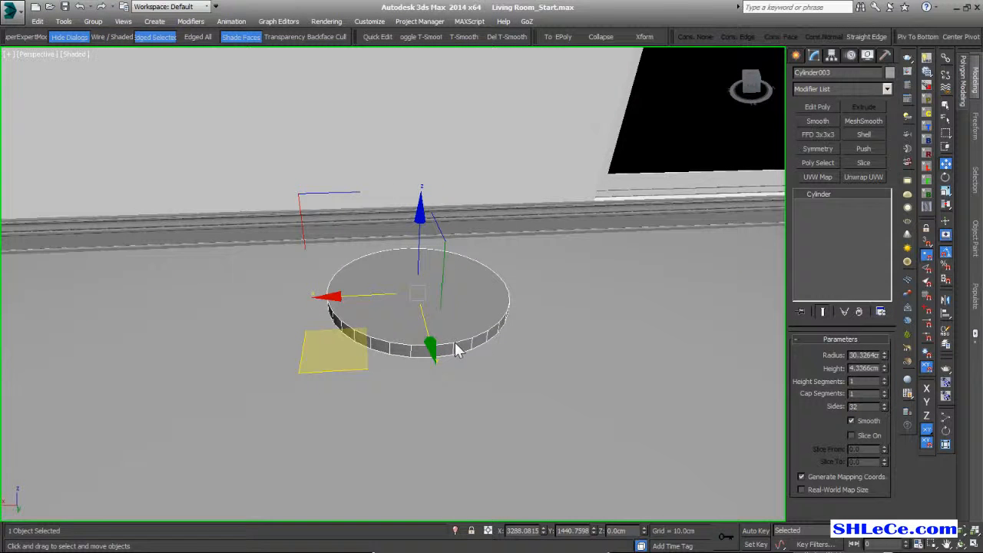
pyautogui.rightClick(860, 251)
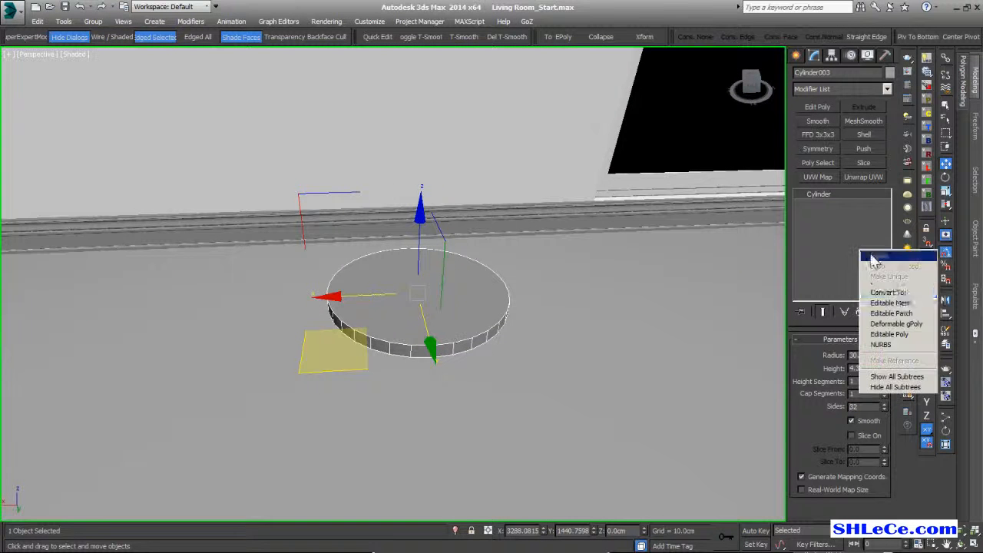
pyautogui.click(889, 335)
# Select the base disc's top face and convert the selection to its border edges.
pyautogui.click(853, 352)
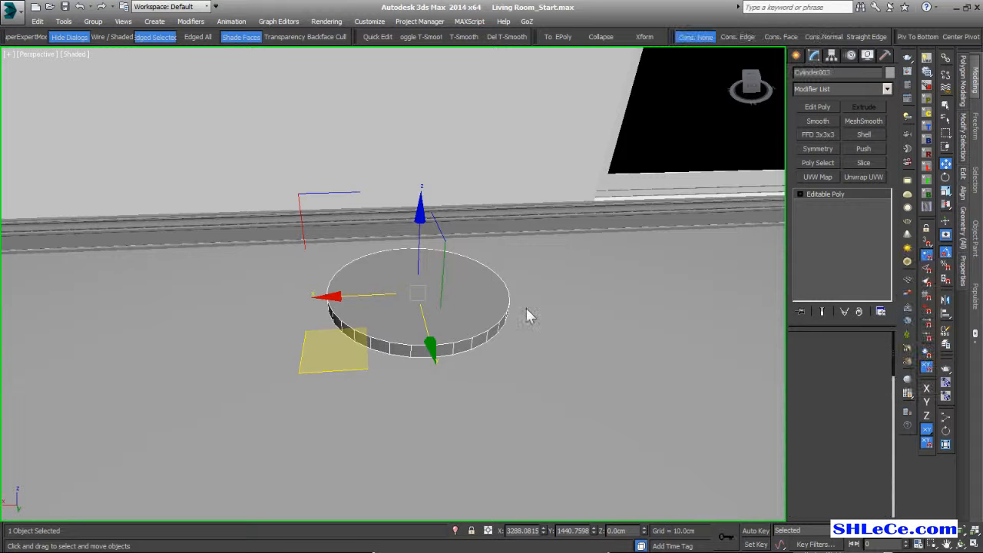
pyautogui.click(463, 299)
pyautogui.keyDown('ctrl'); pyautogui.click(823, 354); pyautogui.keyUp('ctrl')
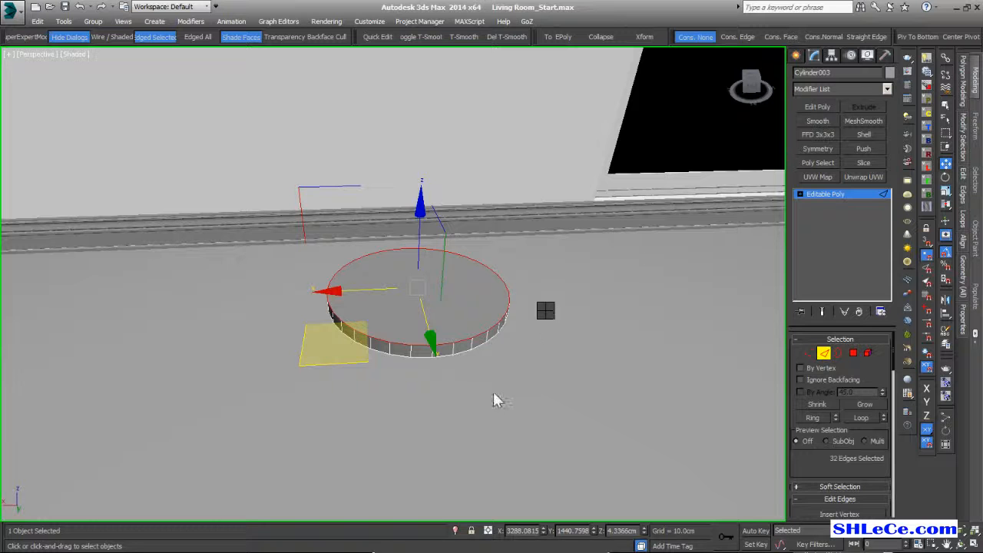
pyautogui.click(471, 404)
pyautogui.moveTo(403, 322); pyautogui.dragTo(402, 300)
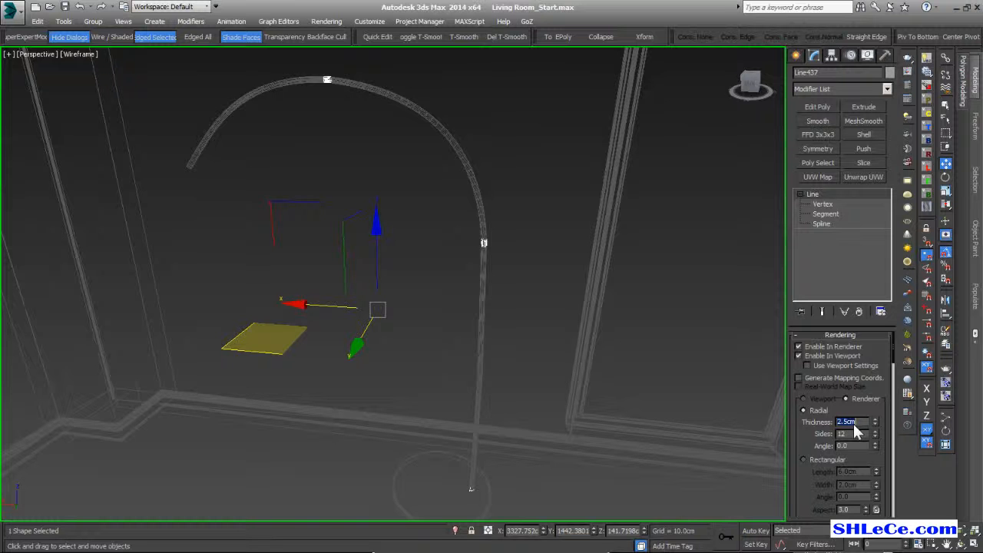
# Set the radial rendering thickness of the short joint rings on the arched pole to 3.2 cm.
pyautogui.press('Return')
pyautogui.moveTo(479, 254); pyautogui.dragTo(466, 293, button='middle')
pyautogui.scroll(1, 460, 289)
pyautogui.press('F3')
pyautogui.scroll(5, 480, 280)
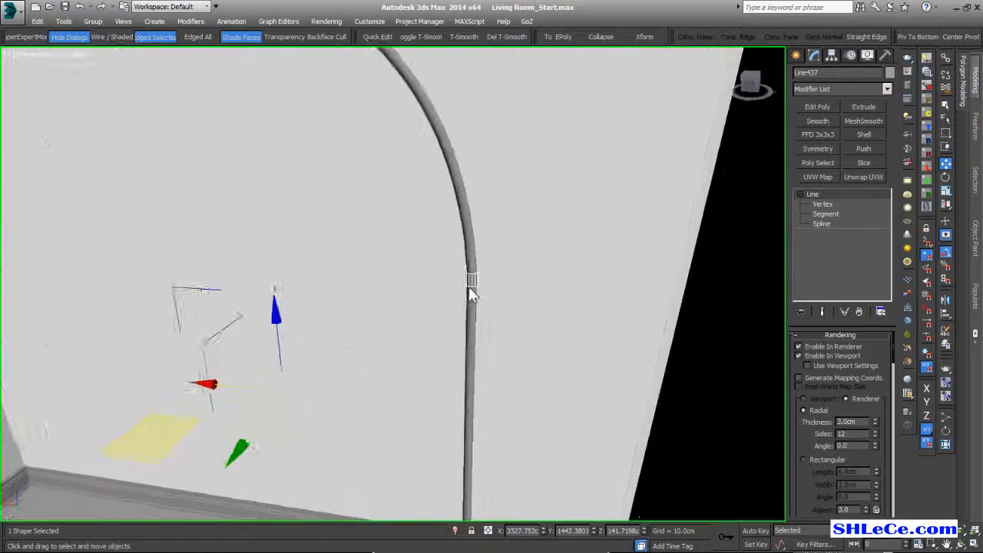
pyautogui.click(850, 422)
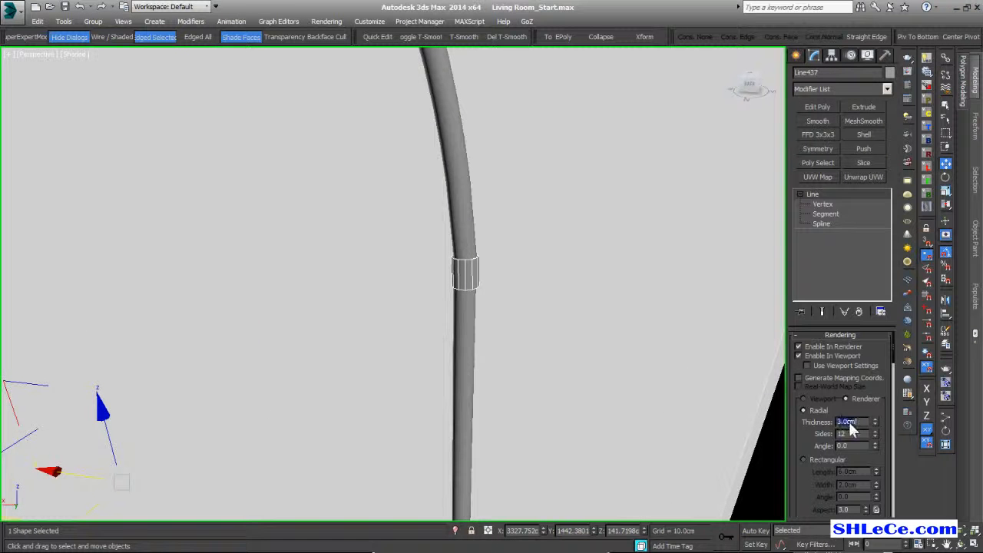
pyautogui.press('Return')
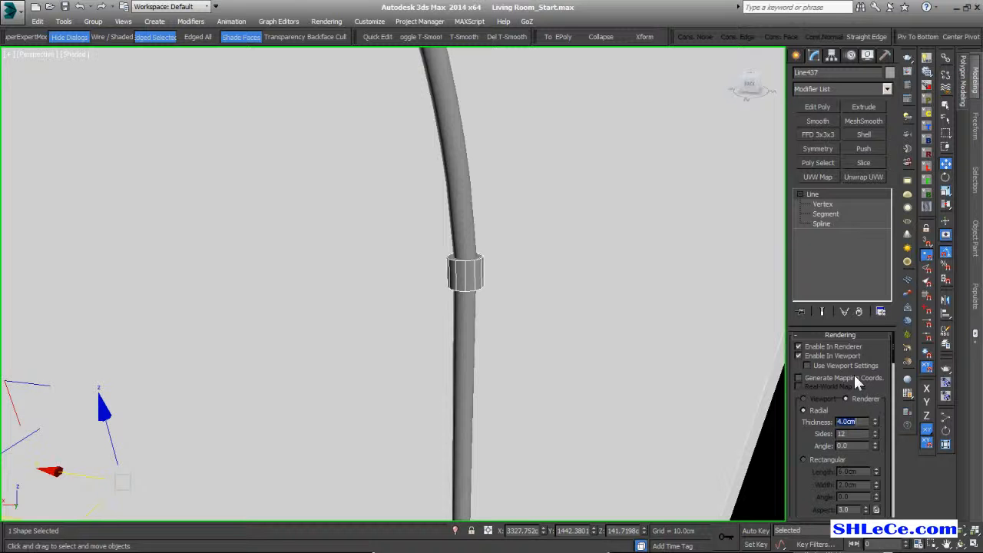
pyautogui.write('3.2')
pyautogui.press('Return')
# Examine the arched pole's free end, joint rings and round base up close and as a whole.
pyautogui.scroll(-5, 527, 269)
pyautogui.keyDown('alt'); pyautogui.moveTo(524, 270); pyautogui.dragTo(311, 272, button='middle'); pyautogui.keyUp('alt')
pyautogui.scroll(4, 299, 269)
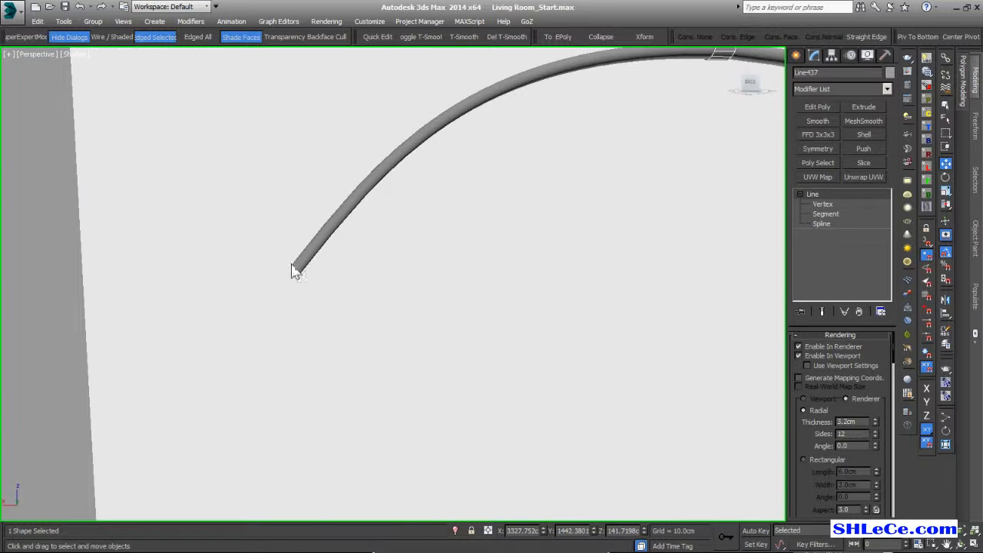
pyautogui.scroll(-8, 360, 299)
pyautogui.scroll(8, 408, 289)
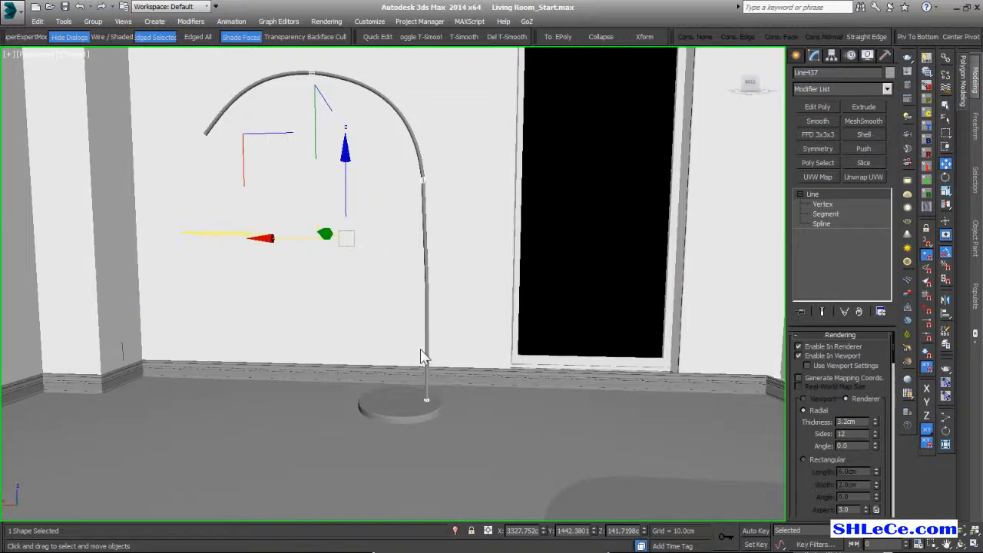
pyautogui.moveTo(455, 417); pyautogui.dragTo(459, 428, button='middle')
pyautogui.moveTo(467, 190); pyautogui.dragTo(503, 304, button='middle')
pyautogui.moveTo(479, 264); pyautogui.dragTo(486, 249, button='middle')
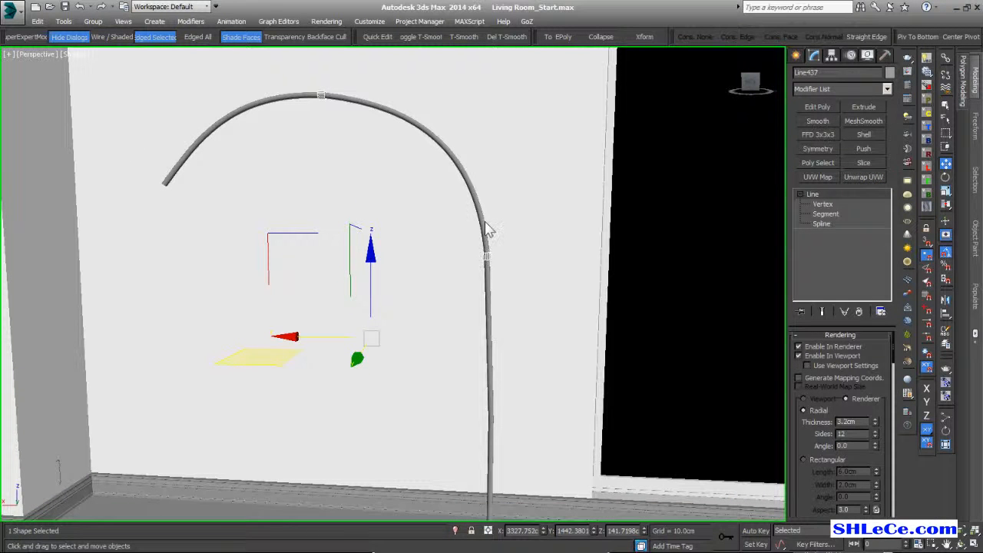
# Isolate the arched pole and its joint rings and show them in the front view.
pyautogui.click(482, 224)
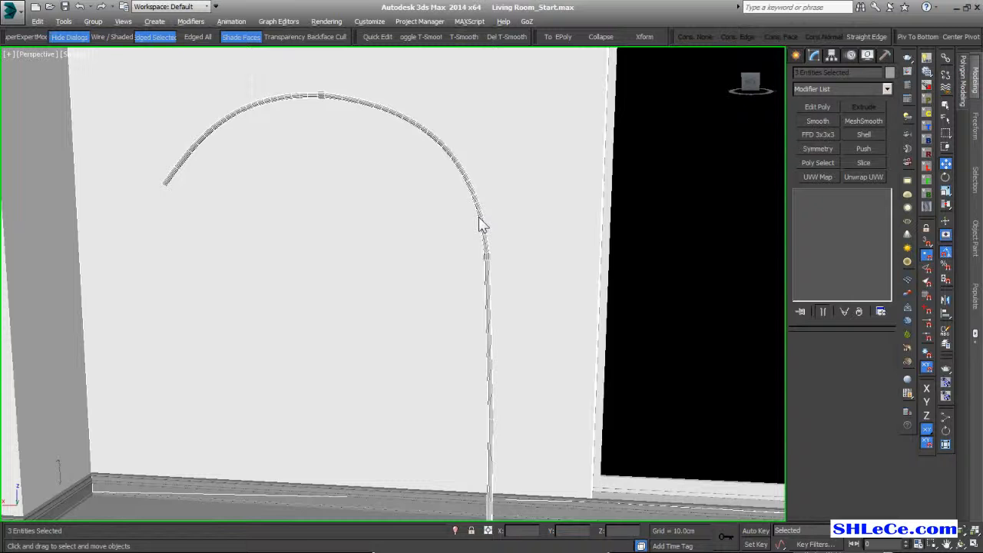
pyautogui.hotkey('alt', 'q')
pyautogui.keyDown('alt'); pyautogui.click(483, 235); pyautogui.keyUp('alt')
pyautogui.hotkey('alt', 'q')
pyautogui.hotkey('alt', 'q')
pyautogui.keyDown('alt'); pyautogui.moveTo(463, 256); pyautogui.dragTo(498, 244, button='middle'); pyautogui.keyUp('alt')
pyautogui.press('f')
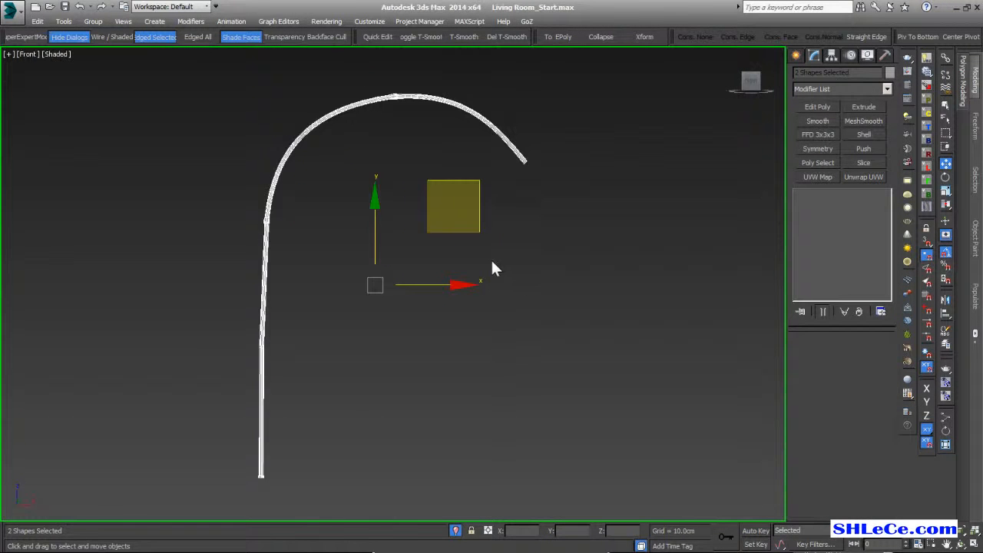
# Draw a three-point straight line from the lower joint ring to the upper ring and on to the pole's free end.
pyautogui.click(513, 311)
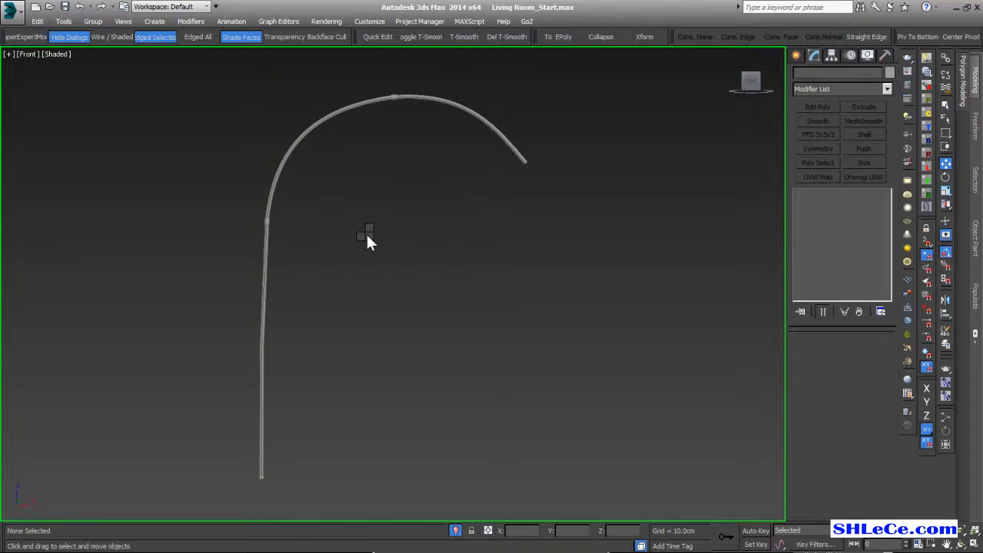
pyautogui.click(378, 187)
pyautogui.moveTo(308, 209); pyautogui.dragTo(308, 324, button='middle')
pyautogui.scroll(5, 309, 323)
pyautogui.click(223, 331)
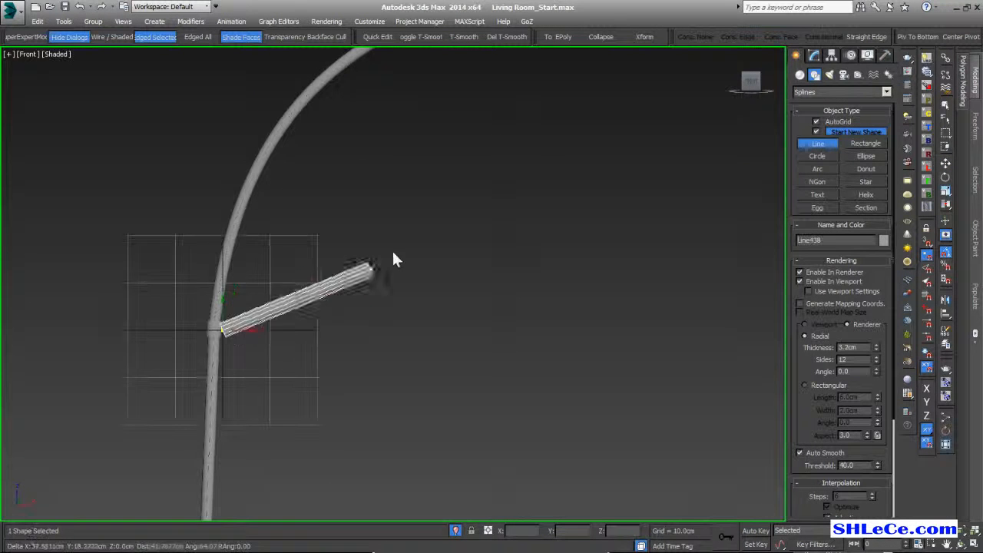
pyautogui.scroll(-3, 230, 329)
pyautogui.click(448, 185)
pyautogui.click(630, 275)
pyautogui.rightClick(619, 390)
pyautogui.rightClick(470, 390)
# Set the new line's radial rendering thickness to 0.4 cm.
pyautogui.click(815, 54)
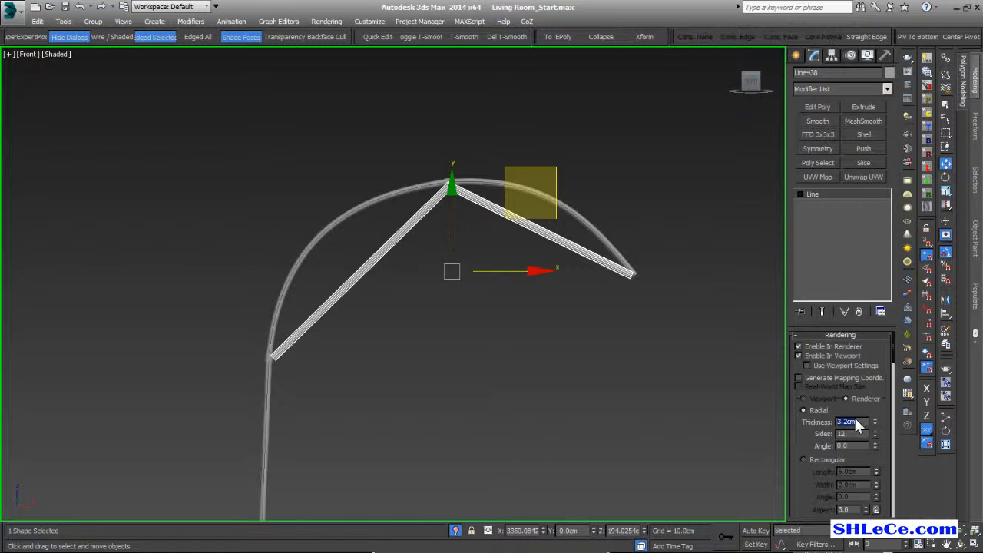
pyautogui.press('Return')
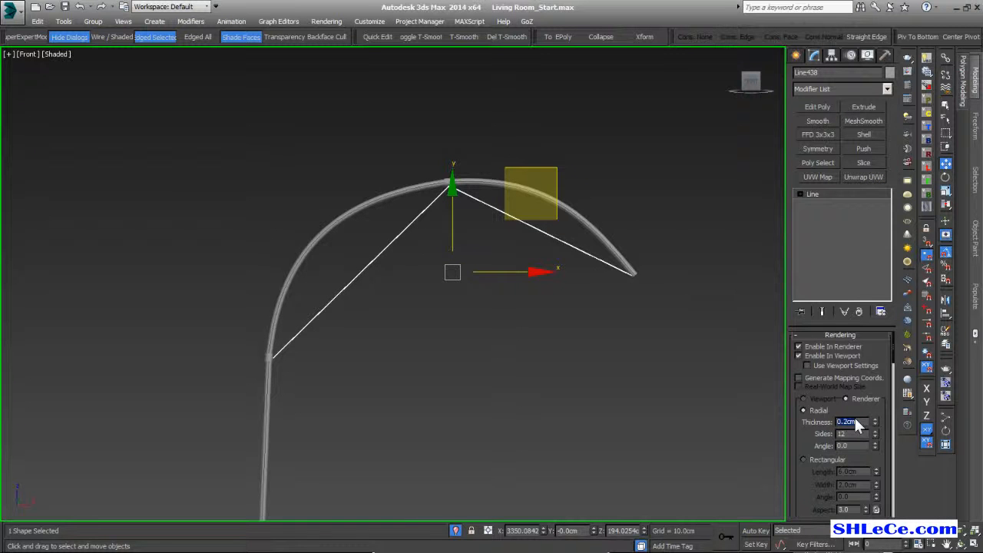
pyautogui.write('0.4')
pyautogui.press('Return')
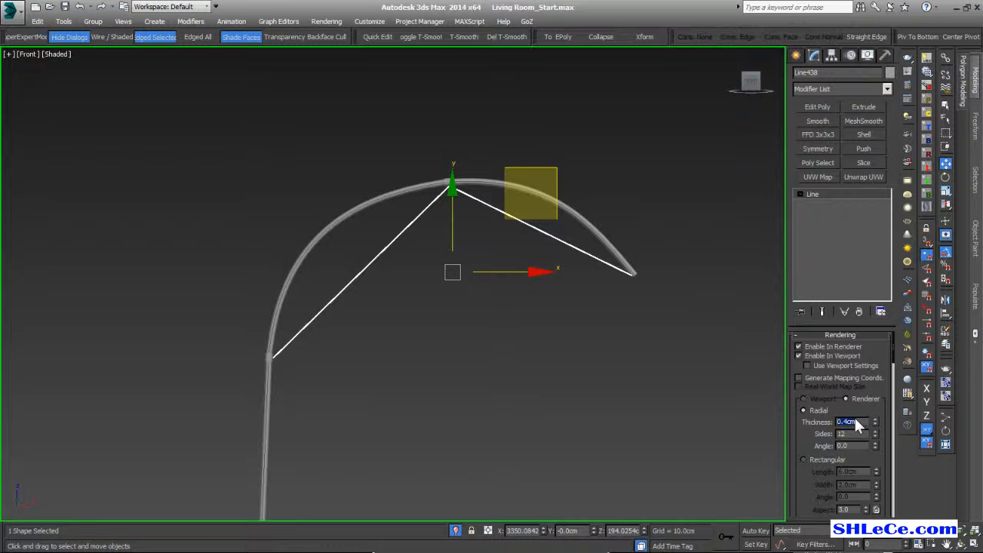
# Select the thin line's middle vertex and adjust its height against the arch's upper joint ring.
pyautogui.scroll(4, 496, 162)
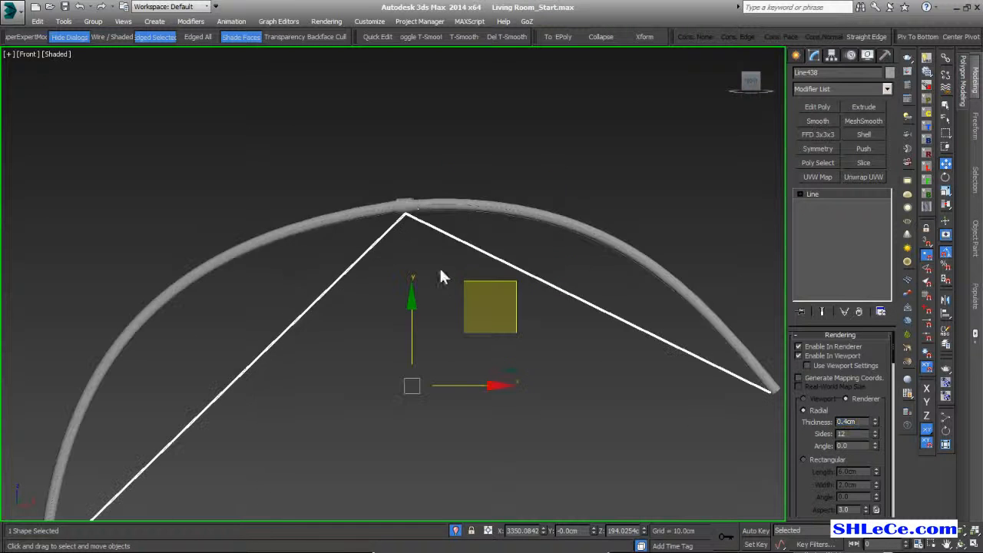
pyautogui.moveTo(425, 132); pyautogui.dragTo(424, 173, button='middle')
pyautogui.click(449, 198)
pyautogui.moveTo(449, 198); pyautogui.dragTo(385, 273)
pyautogui.scroll(3, 386, 273)
pyautogui.click(392, 302)
pyautogui.click(391, 309)
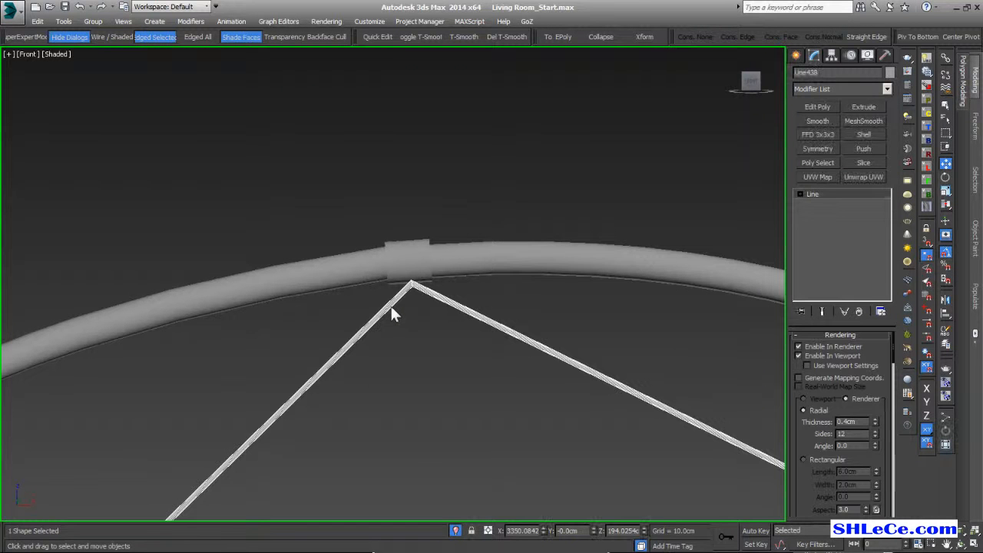
pyautogui.press('w')
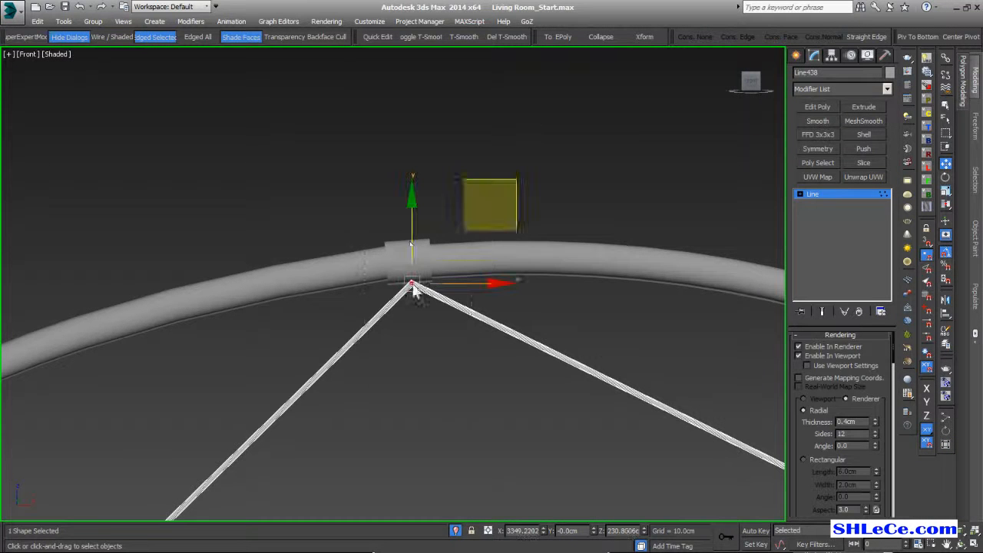
pyautogui.moveTo(409, 240); pyautogui.dragTo(414, 237)
pyautogui.scroll(-2, 417, 267)
pyautogui.scroll(-3, 457, 307)
pyautogui.moveTo(505, 403); pyautogui.dragTo(496, 389, button='middle')
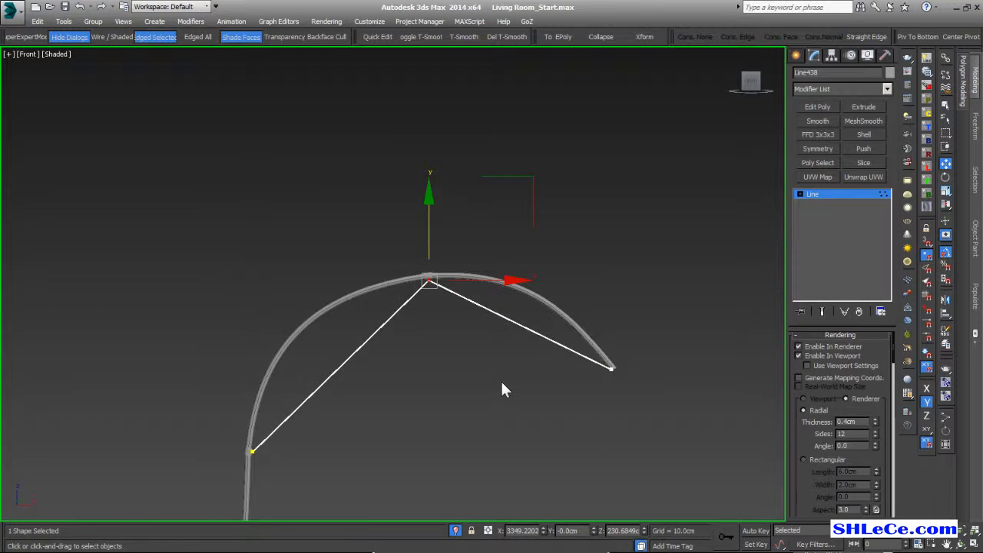
# Move the thin wire line in the top view until it lines up with the arched pole's centreline.
pyautogui.scroll(2, 553, 373)
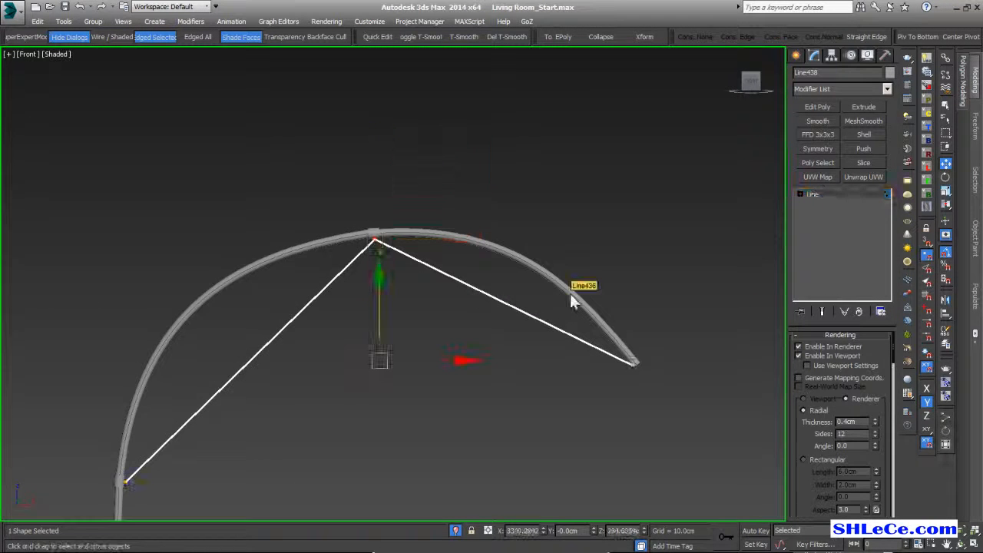
pyautogui.press('t')
pyautogui.press('z')
pyautogui.scroll(-10, 486, 270)
pyautogui.moveTo(504, 229); pyautogui.dragTo(473, 314, button='middle')
pyautogui.moveTo(470, 301); pyautogui.dragTo(472, 223)
pyautogui.scroll(8, 472, 230)
pyautogui.moveTo(458, 302); pyautogui.dragTo(486, 161)
pyautogui.press('z')
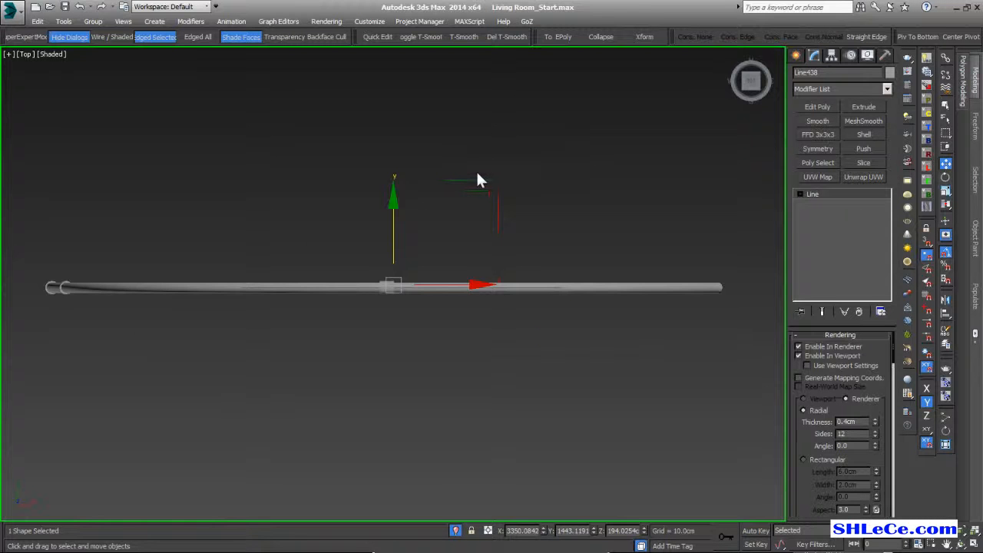
# Select the wire's lower end vertex in perspective and move it against the pole's lower joint ring.
pyautogui.press('p')
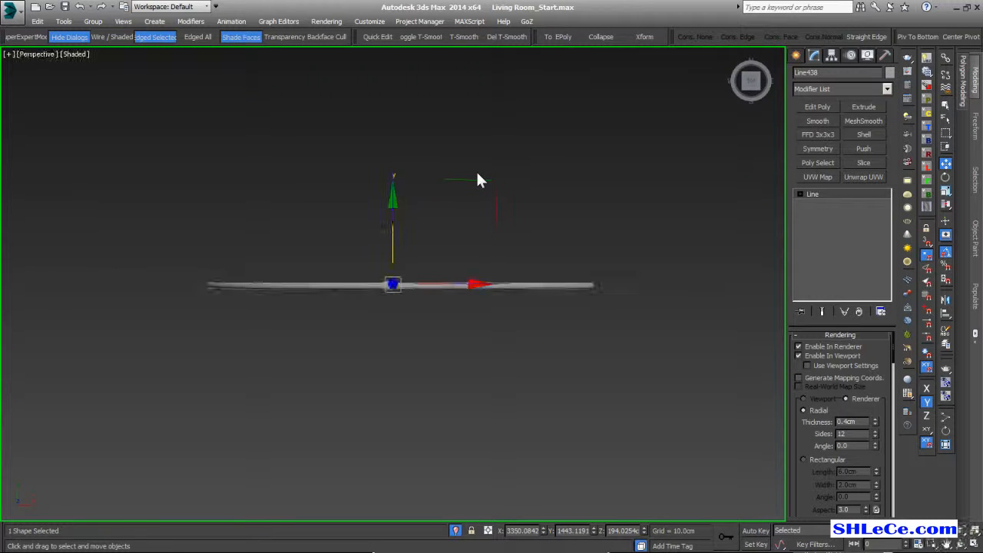
pyautogui.keyDown('alt'); pyautogui.moveTo(433, 167); pyautogui.dragTo(432, 264, button='middle'); pyautogui.keyUp('alt')
pyautogui.scroll(2, 430, 262)
pyautogui.keyDown('alt'); pyautogui.moveTo(362, 103); pyautogui.dragTo(265, 399, button='middle'); pyautogui.keyUp('alt')
pyautogui.moveTo(265, 399); pyautogui.dragTo(359, 365, button='middle')
pyautogui.scroll(3, 351, 377)
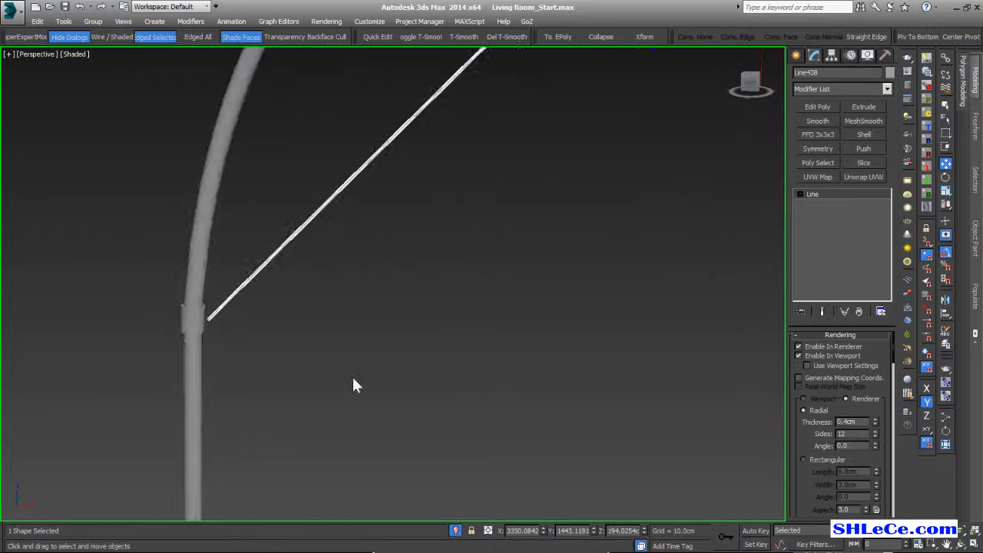
pyautogui.press('1')
pyautogui.moveTo(289, 269); pyautogui.dragTo(119, 436)
pyautogui.scroll(4, 295, 333)
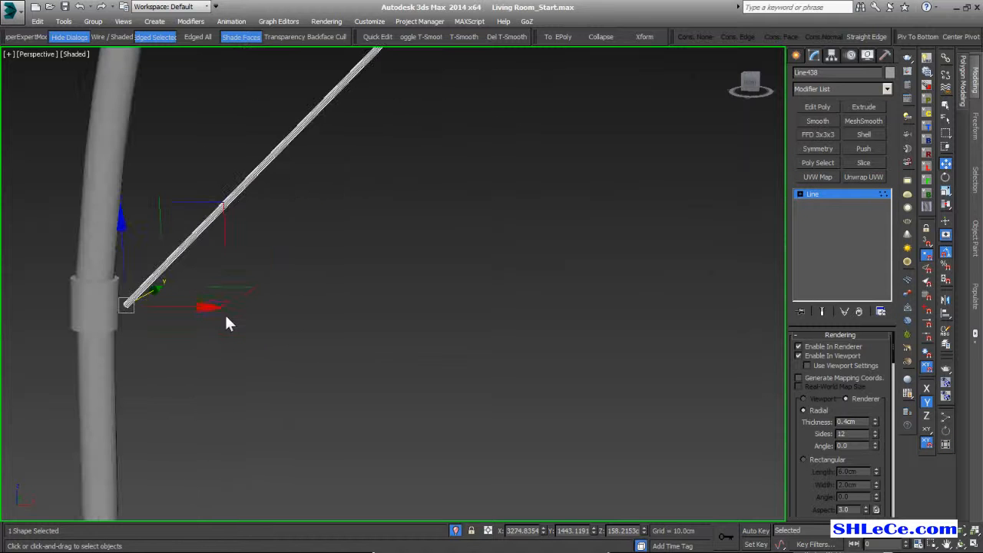
pyautogui.keyDown('alt'); pyautogui.moveTo(214, 315); pyautogui.dragTo(133, 323, button='middle'); pyautogui.keyUp('alt')
pyautogui.moveTo(178, 308); pyautogui.dragTo(170, 307)
# Examine how the wire meets the pole's free end and the upper joint ring, and leave vertex editing.
pyautogui.scroll(-5, 169, 308)
pyautogui.keyDown('alt'); pyautogui.moveTo(171, 310); pyautogui.dragTo(348, 317, button='middle'); pyautogui.keyUp('alt')
pyautogui.scroll(7, 394, 258)
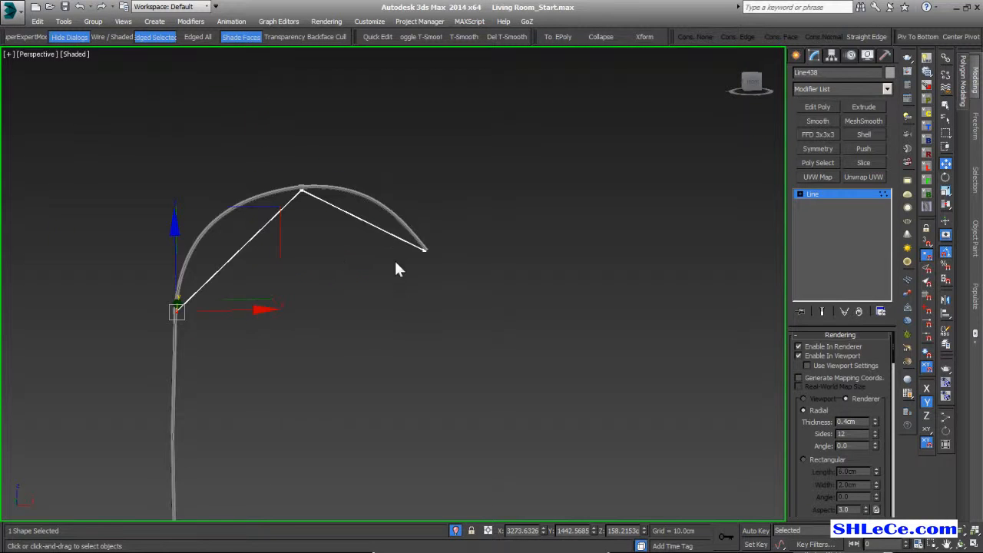
pyautogui.moveTo(409, 259); pyautogui.dragTo(279, 263, button='middle')
pyautogui.scroll(6, 279, 263)
pyautogui.scroll(3, 371, 226)
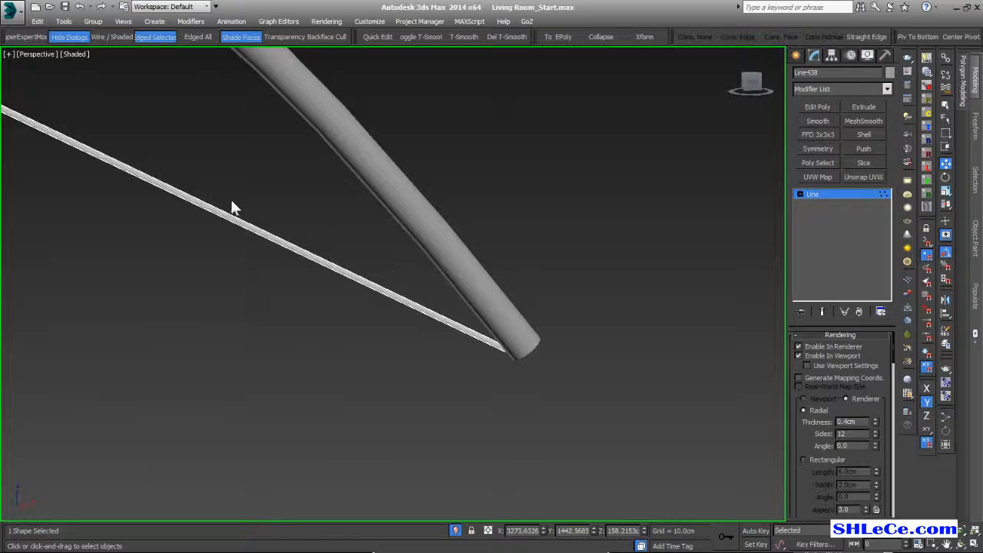
pyautogui.moveTo(233, 199); pyautogui.dragTo(603, 346, button='middle')
pyautogui.scroll(-3, 237, 222)
pyautogui.scroll(6, 404, 295)
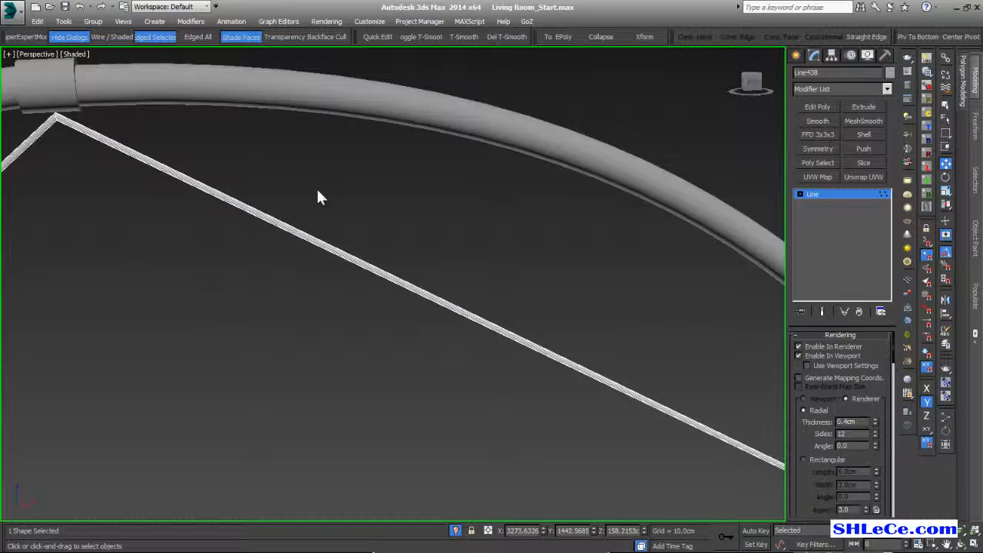
pyautogui.moveTo(207, 106); pyautogui.dragTo(371, 221, button='middle')
pyautogui.scroll(3, 138, 190)
pyautogui.moveTo(319, 292); pyautogui.dragTo(343, 314, button='middle')
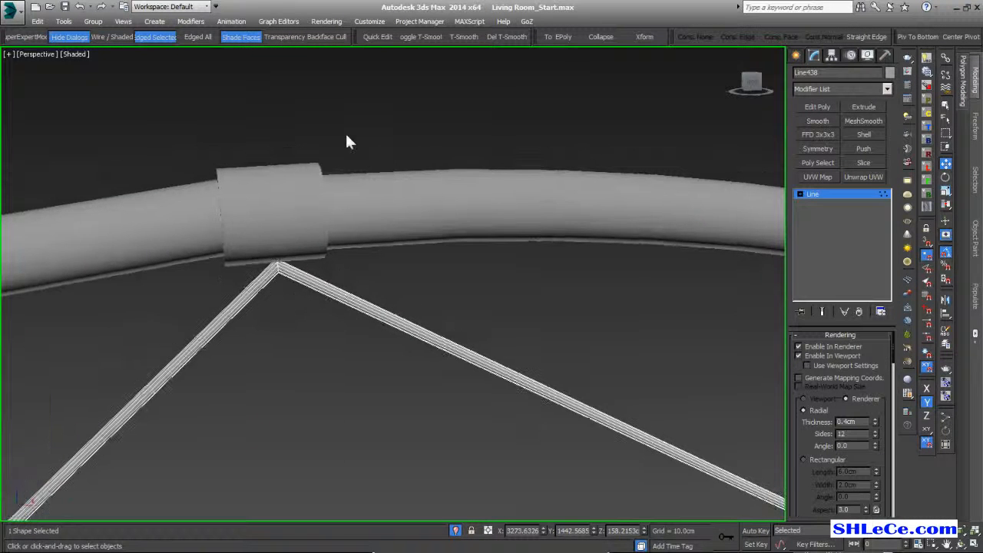
pyautogui.click(852, 191)
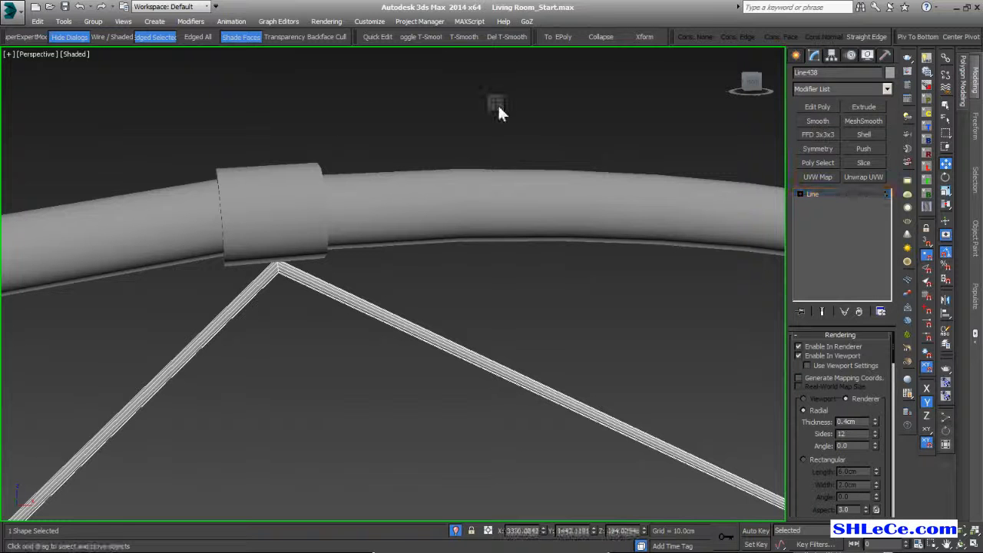
pyautogui.click(514, 64)
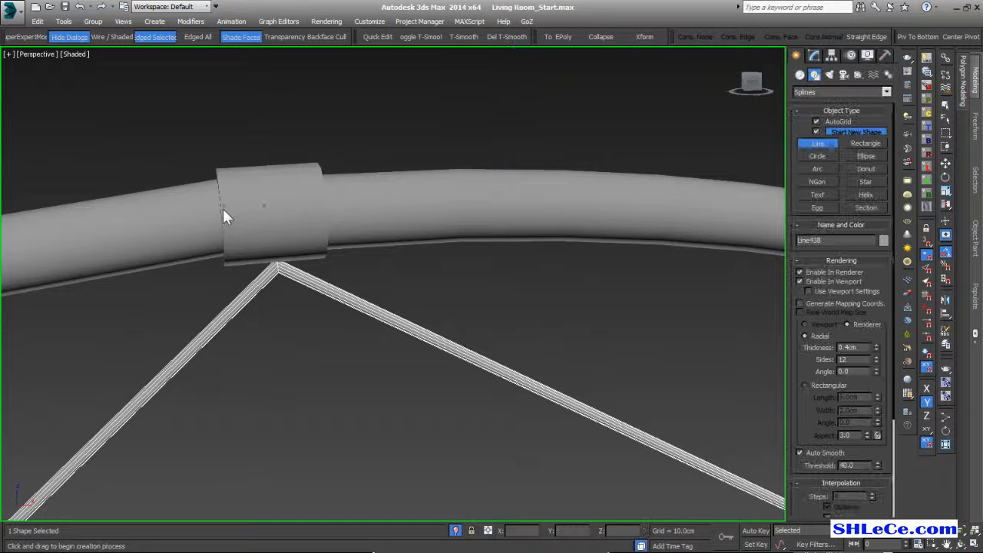
pyautogui.press('F3')
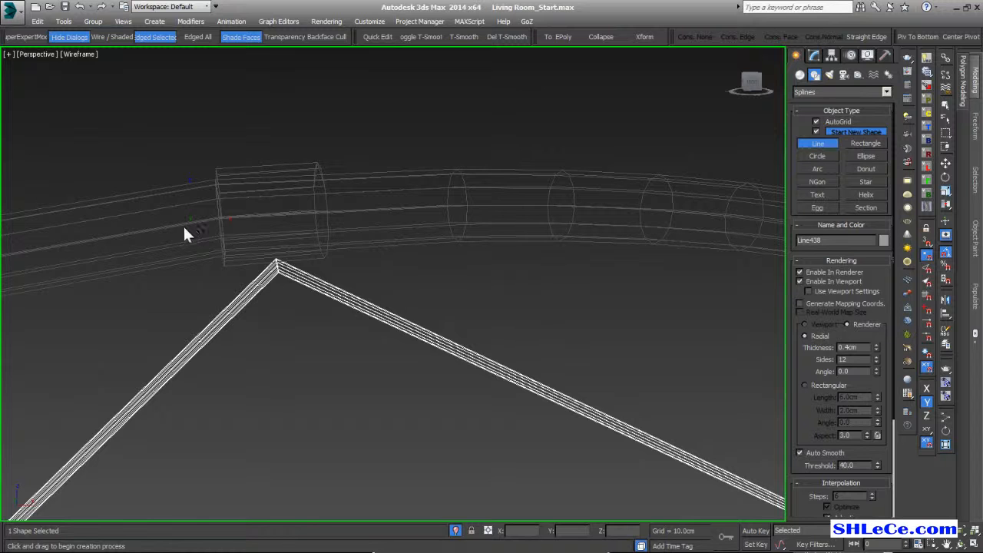
pyautogui.click(181, 224)
pyautogui.click(372, 208)
pyautogui.rightClick(373, 210)
pyautogui.scroll(-5, 408, 271)
pyautogui.moveTo(408, 271); pyautogui.dragTo(355, 244, button='middle')
pyautogui.moveTo(451, 292); pyautogui.dragTo(441, 328, button='middle')
pyautogui.scroll(3, 441, 333)
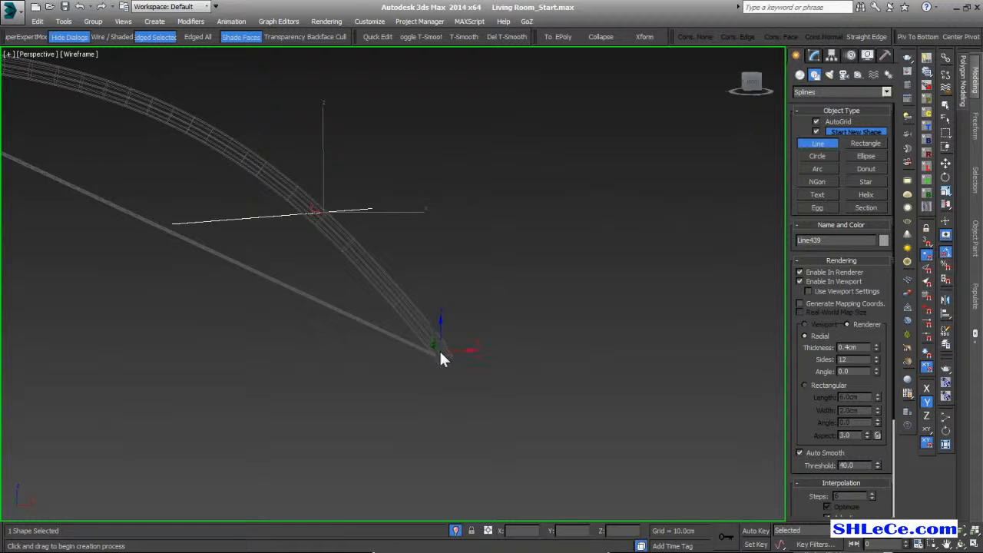
pyautogui.scroll(2, 441, 353)
pyautogui.click(444, 360)
pyautogui.click(402, 310)
pyautogui.rightClick(407, 313)
pyautogui.scroll(-4, 422, 336)
pyautogui.press('w')
pyautogui.scroll(-3, 351, 335)
pyautogui.scroll(2, 306, 327)
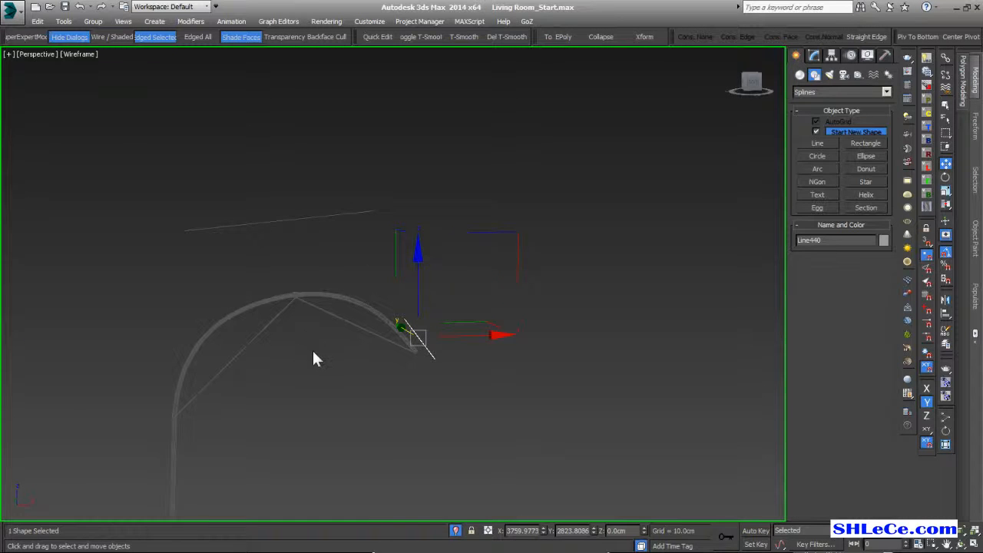
pyautogui.click(466, 206)
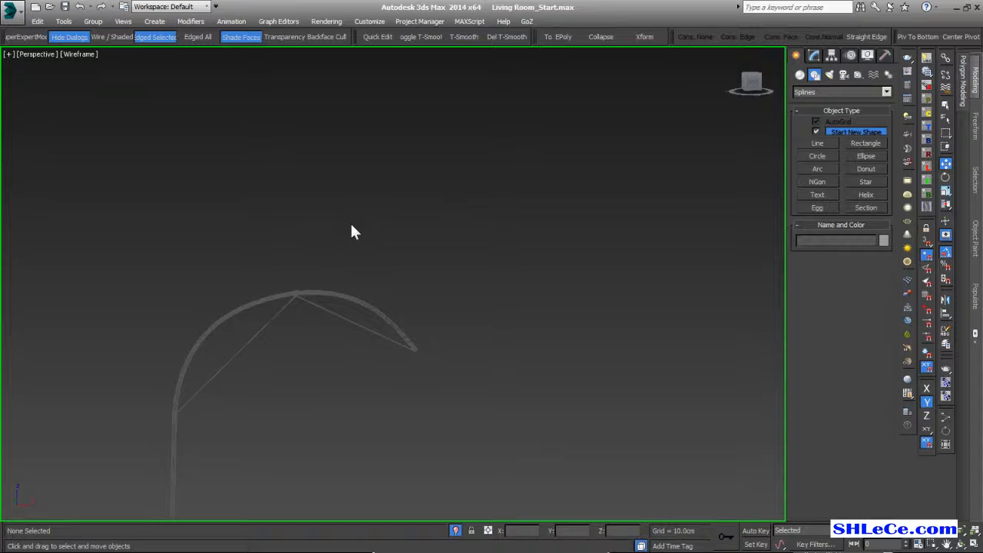
# Draw a short straight line in the front view along the axis of the arched pole's free end.
pyautogui.press('f')
pyautogui.moveTo(376, 221); pyautogui.dragTo(345, 290, button='middle')
pyautogui.scroll(2, 366, 251)
pyautogui.moveTo(365, 251); pyautogui.dragTo(392, 301, button='middle')
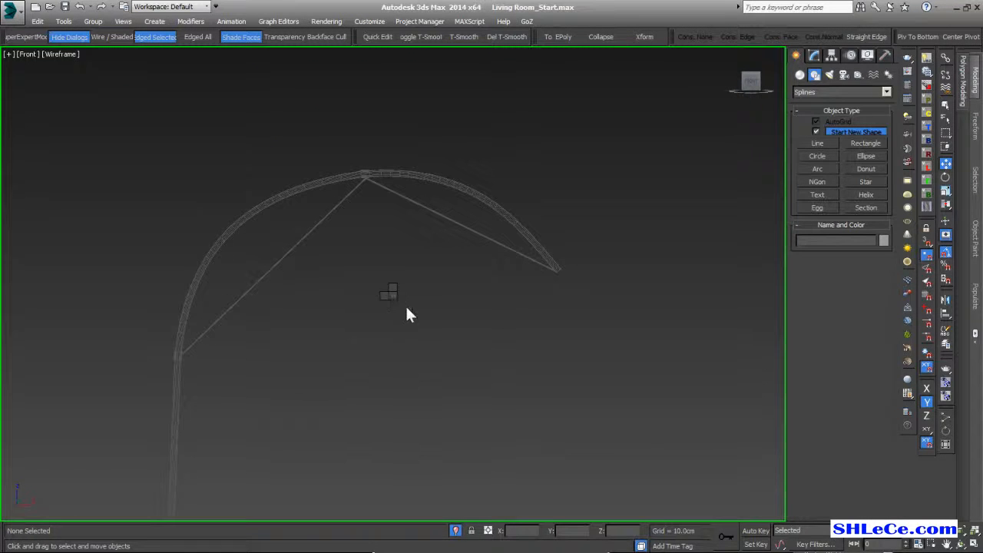
pyautogui.click(558, 270)
pyautogui.scroll(6, 557, 265)
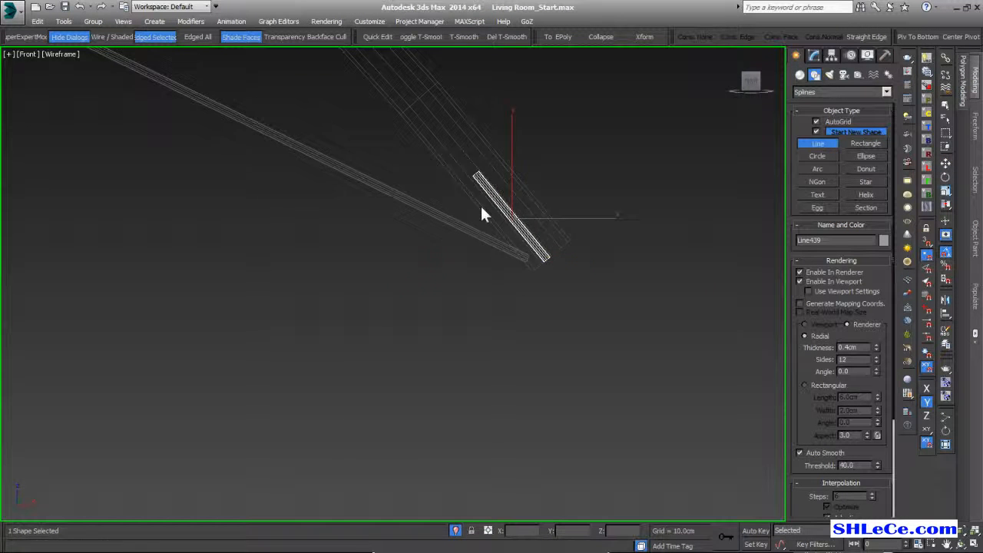
# Draw a short straight line along the pole's axis across the upper joint ring.
pyautogui.scroll(-5, 358, 305)
pyautogui.scroll(-3, 307, 235)
pyautogui.click(376, 290)
pyautogui.click(487, 284)
pyautogui.rightClick(487, 284)
# Draw a short straight line along the pole's axis through the lower joint ring.
pyautogui.scroll(6, 502, 193)
pyautogui.scroll(4, 268, 315)
pyautogui.click(285, 259)
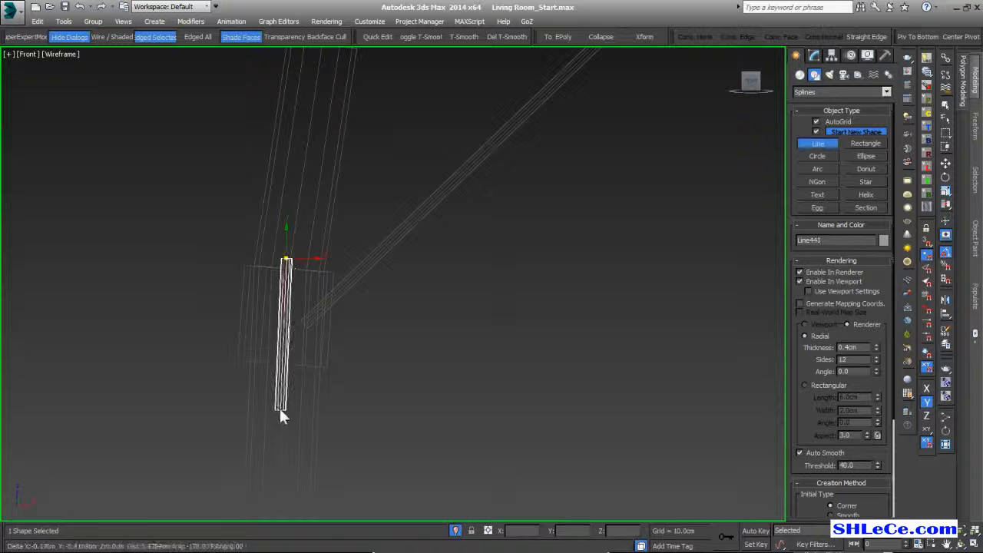
pyautogui.click(276, 377)
pyautogui.scroll(-4, 277, 377)
pyautogui.rightClick(299, 419)
# Draw a short vertical line along the pole's axis at its foot, just above the base.
pyautogui.scroll(-2, 320, 456)
pyautogui.scroll(8, 354, 231)
pyautogui.scroll(5, 300, 288)
pyautogui.click(390, 324)
pyautogui.click(390, 236)
pyautogui.scroll(3, 402, 235)
pyautogui.click(504, 85)
pyautogui.rightClick(433, 212)
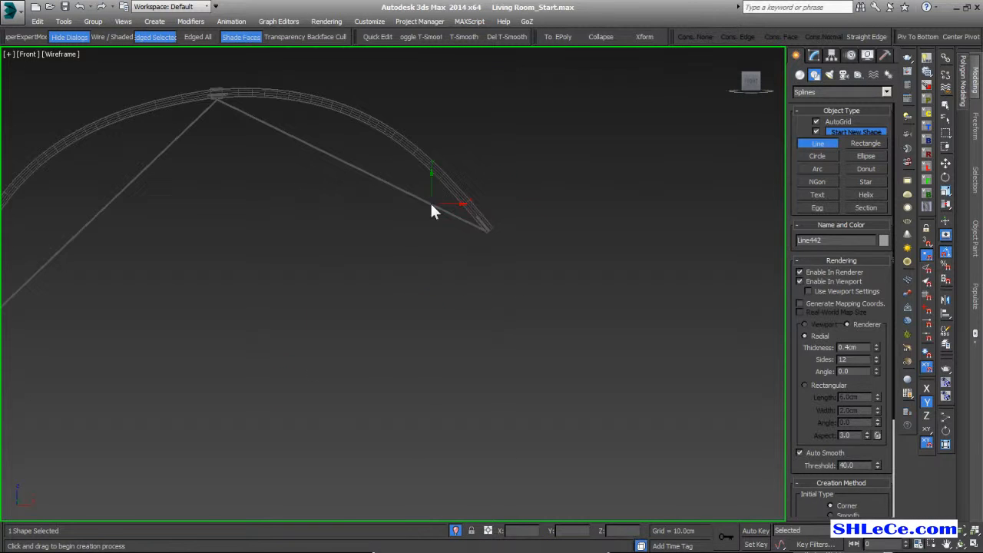
# Select the four short lines at the foot, both joint rings and the free end, and isolate them.
pyautogui.rightClick(430, 205)
pyautogui.scroll(4, 427, 254)
pyautogui.scroll(-5, 384, 318)
pyautogui.scroll(2, 292, 330)
pyautogui.scroll(5, 307, 337)
pyautogui.scroll(5, 336, 339)
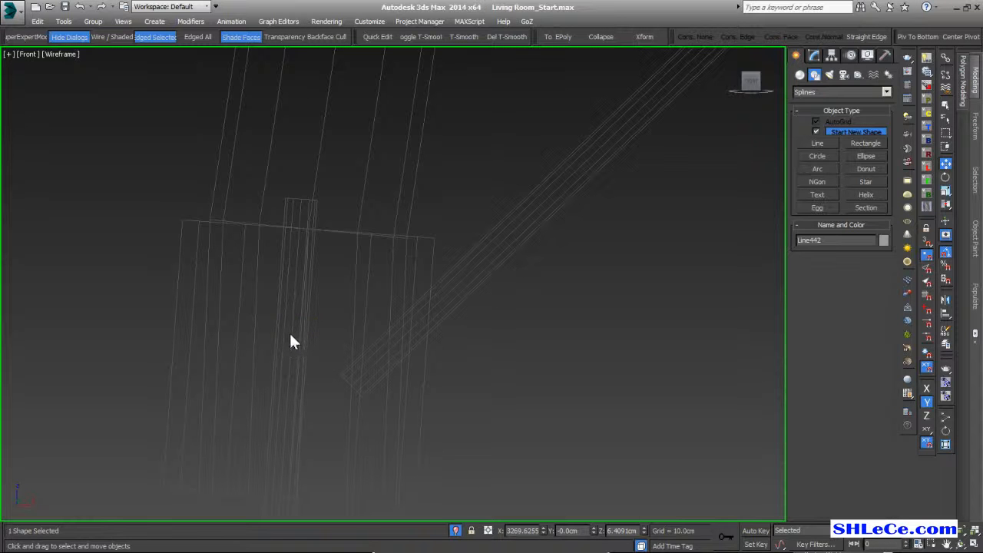
pyautogui.scroll(-3, 319, 295)
pyautogui.keyDown('ctrl'); pyautogui.click(314, 296); pyautogui.keyUp('ctrl')
pyautogui.scroll(-8, 307, 345)
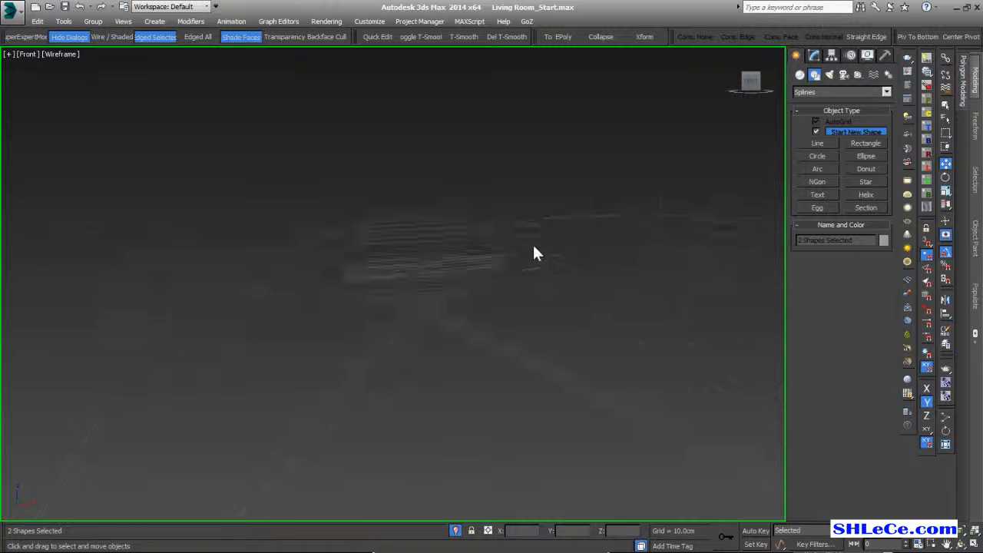
pyautogui.keyDown('ctrl'); pyautogui.click(454, 275); pyautogui.keyUp('ctrl')
pyautogui.scroll(-6, 564, 333)
pyautogui.scroll(5, 324, 262)
pyautogui.scroll(4, 323, 261)
pyautogui.keyDown('ctrl'); pyautogui.click(352, 375); pyautogui.keyUp('ctrl')
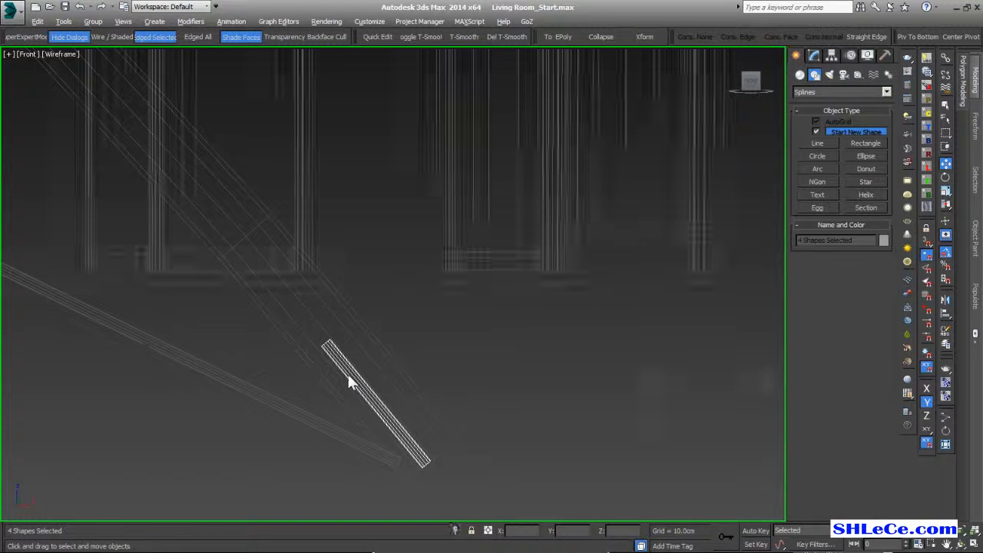
pyautogui.scroll(-8, 346, 376)
# Attach the other three short lines to the one at the pole's free end and end the isolation.
pyautogui.click(621, 216)
pyautogui.click(484, 218)
pyautogui.click(815, 56)
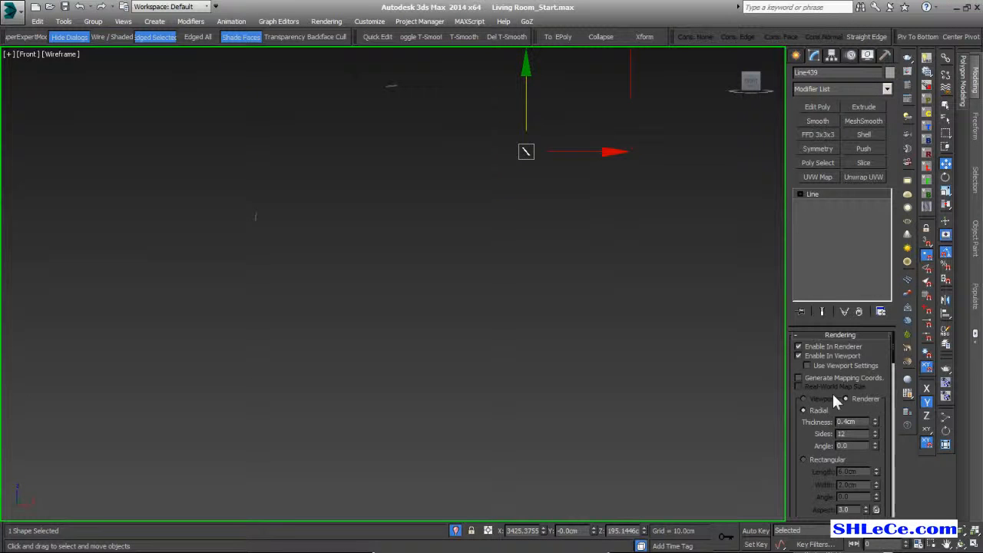
pyautogui.scroll(-10, 804, 418)
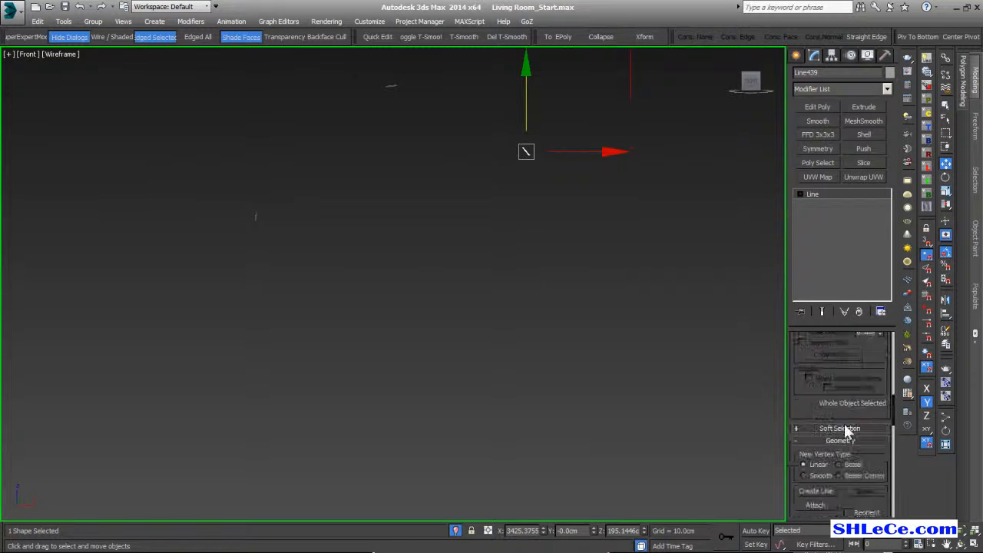
pyautogui.click(820, 451)
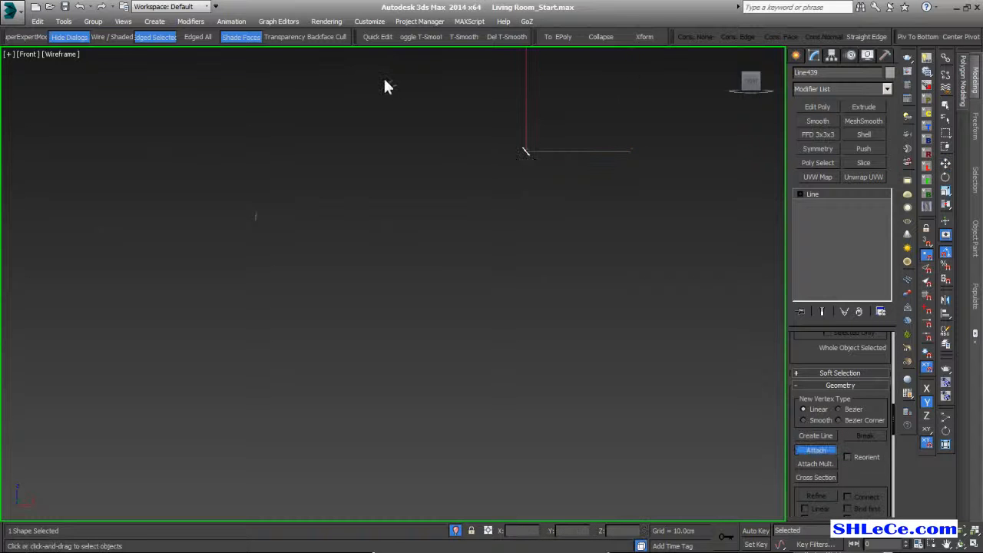
pyautogui.moveTo(255, 218); pyautogui.dragTo(284, 337, button='middle')
pyautogui.rightClick(343, 383)
pyautogui.scroll(-2, 395, 298)
pyautogui.click(456, 531)
# Move the combined short lines along Y in the top view onto the arched pole's centreline.
pyautogui.moveTo(408, 178); pyautogui.dragTo(413, 239, button='middle')
pyautogui.scroll(-2, 420, 240)
pyautogui.press('F3')
pyautogui.scroll(2, 408, 285)
pyautogui.keyDown('alt'); pyautogui.moveTo(402, 295); pyautogui.dragTo(366, 311, button='middle'); pyautogui.keyUp('alt')
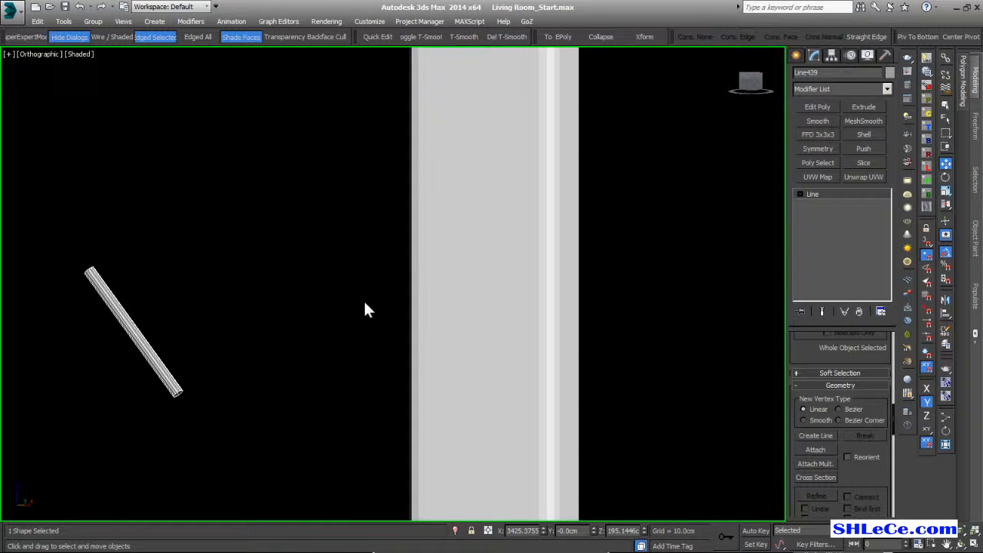
pyautogui.press('t')
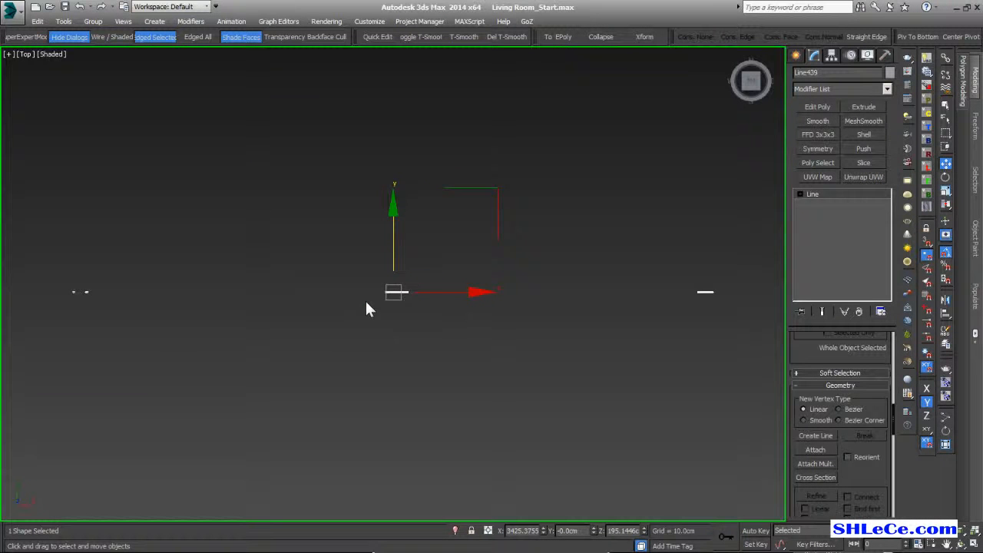
pyautogui.press('F3')
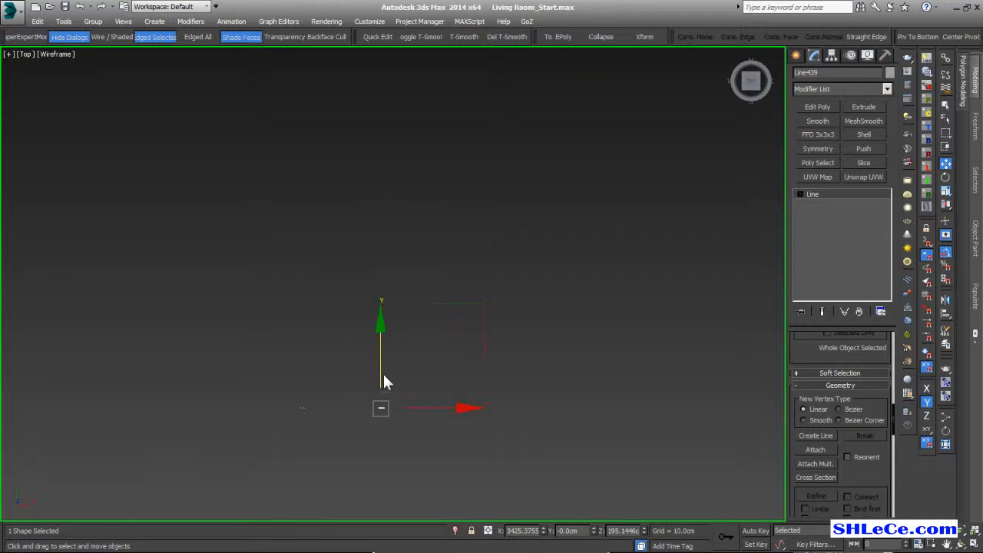
pyautogui.moveTo(389, 335); pyautogui.dragTo(394, 199)
pyautogui.scroll(10, 392, 204)
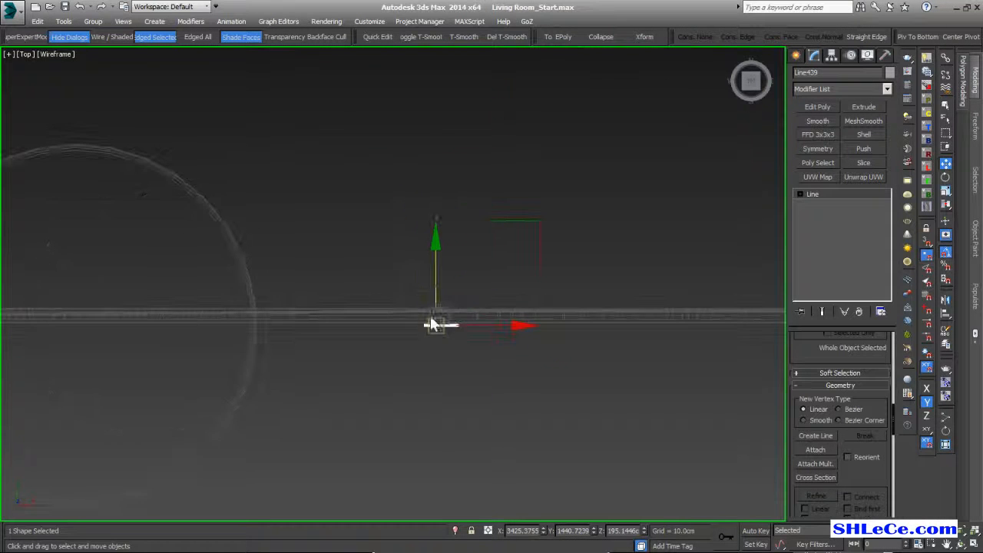
pyautogui.moveTo(432, 308); pyautogui.dragTo(434, 283)
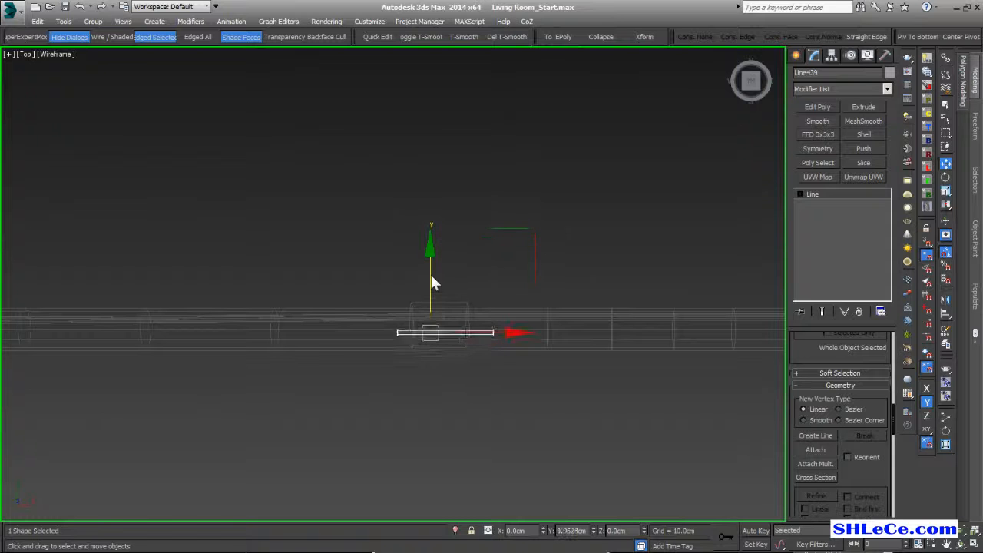
# Set the combined lines' radial rendering thickness to 3 cm and show the lower joint ring shaded in perspective.
pyautogui.press('p')
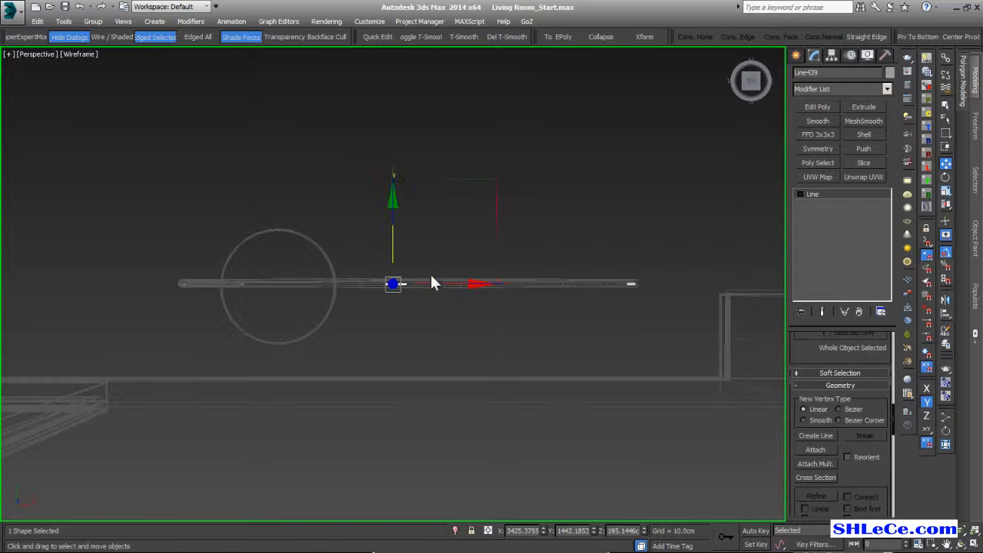
pyautogui.keyDown('alt'); pyautogui.moveTo(453, 282); pyautogui.dragTo(536, 294, button='middle'); pyautogui.keyUp('alt')
pyautogui.scroll(6, 838, 384)
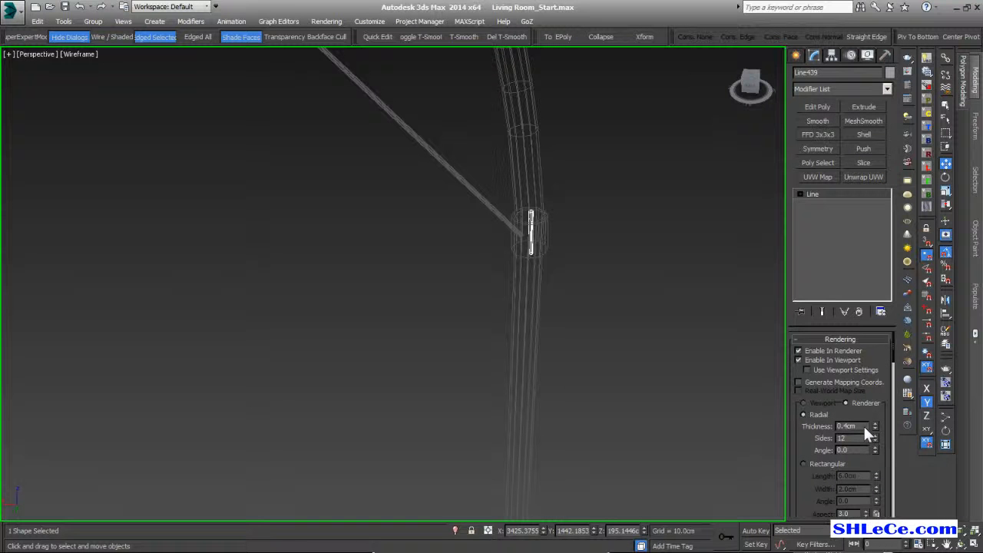
pyautogui.doubleClick(861, 425)
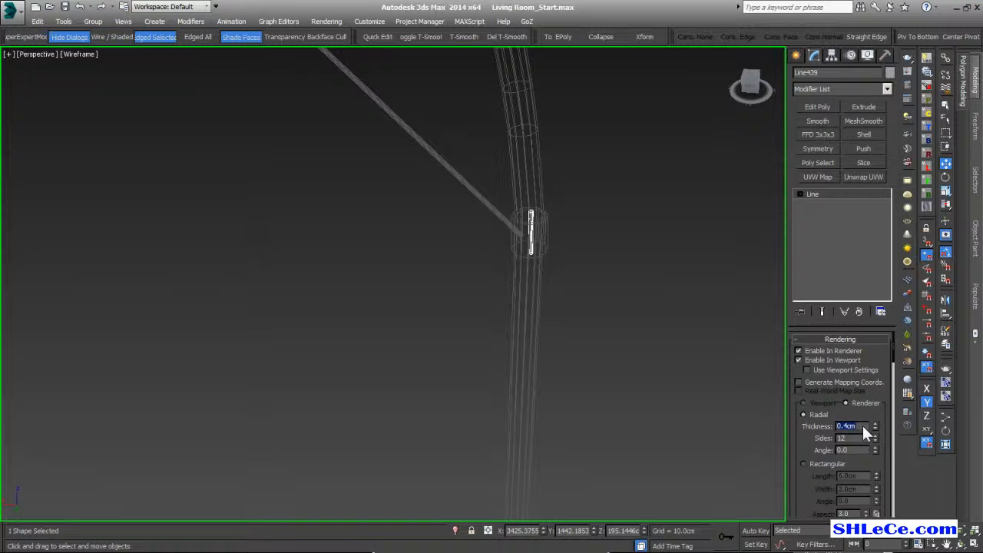
pyautogui.write('3')
pyautogui.press('Return')
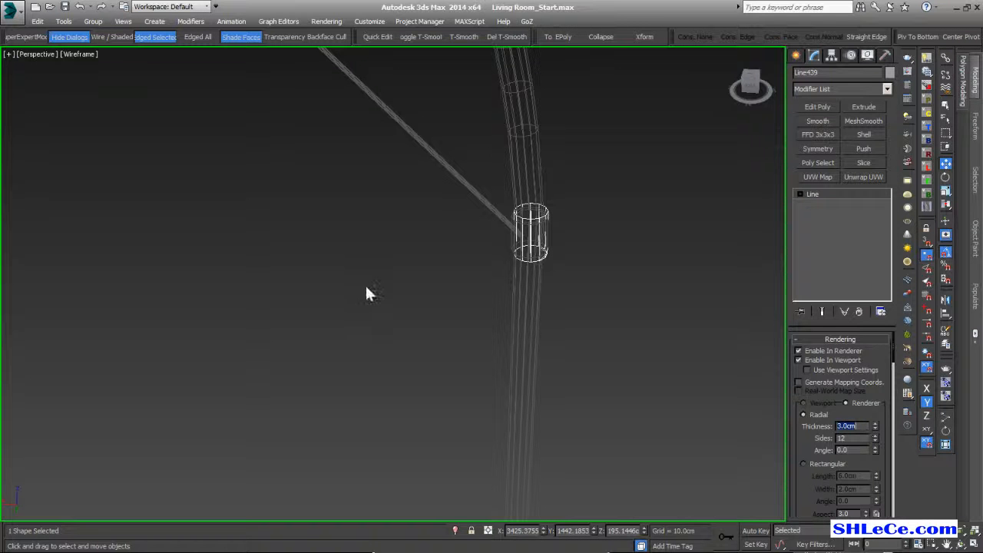
pyautogui.press('F3')
pyautogui.scroll(8, 530, 233)
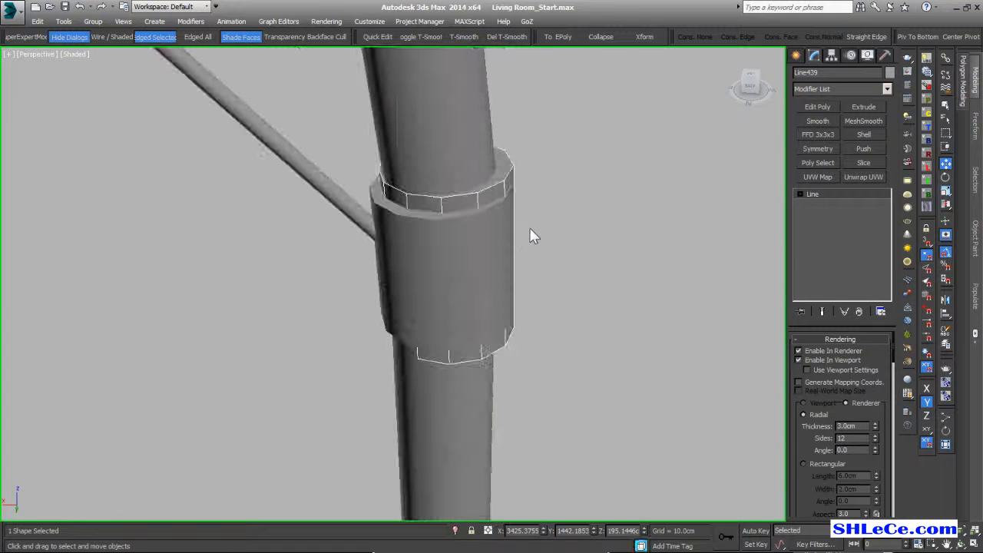
# Select the lower joint ring's segment and shift it along X to centre it around the pole.
pyautogui.keyDown('alt'); pyautogui.moveTo(492, 222); pyautogui.dragTo(490, 217, button='middle'); pyautogui.keyUp('alt')
pyautogui.click(801, 194)
pyautogui.click(826, 214)
pyautogui.click(368, 258)
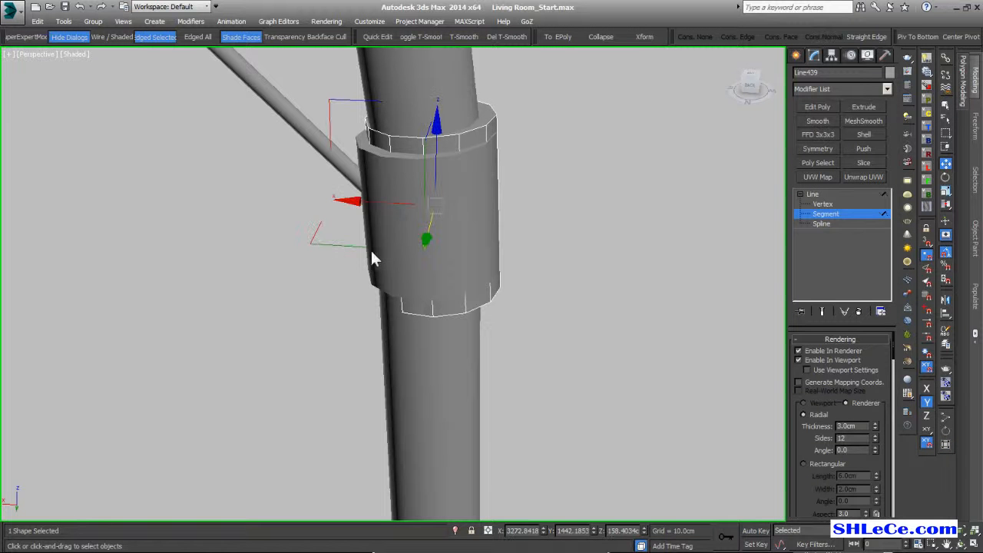
pyautogui.moveTo(379, 201); pyautogui.dragTo(372, 199)
# Move the joint ring segment at the top of the arch up along Z to centre it around the pole.
pyautogui.scroll(-5, 377, 201)
pyautogui.moveTo(338, 226); pyautogui.dragTo(389, 274, button='middle')
pyautogui.moveTo(269, 154); pyautogui.dragTo(453, 334, button='middle')
pyautogui.scroll(2, 284, 160)
pyautogui.scroll(4, 284, 164)
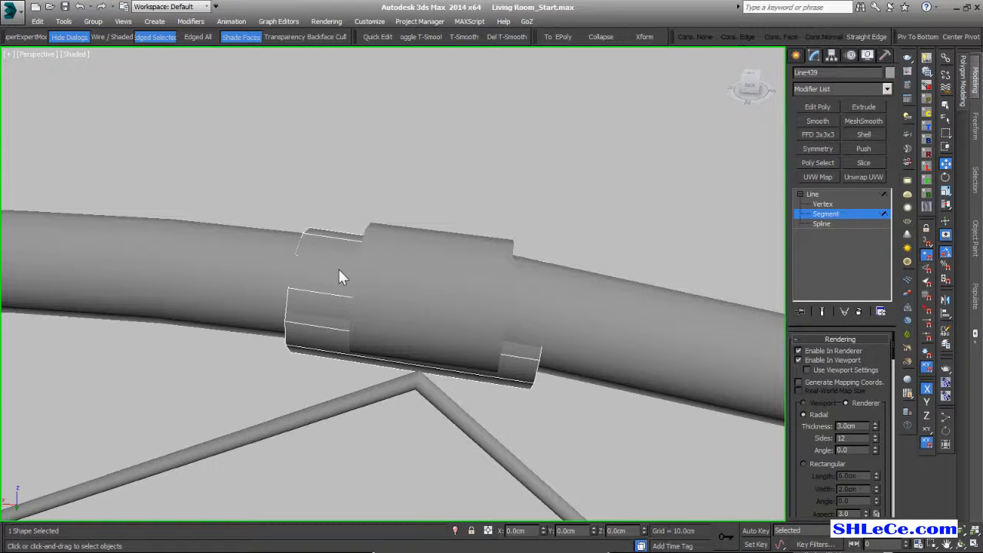
pyautogui.click(298, 350)
pyautogui.moveTo(414, 277); pyautogui.dragTo(423, 248)
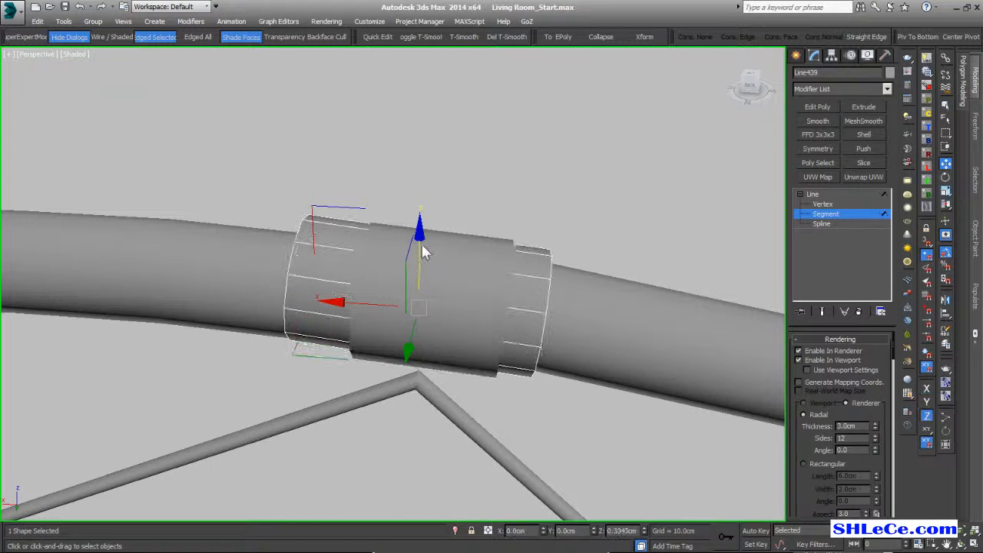
# Select the ring segment at the pole's free end and shift it along X to centre it on the pole.
pyautogui.moveTo(357, 288); pyautogui.dragTo(453, 232, button='middle')
pyautogui.keyDown('alt'); pyautogui.moveTo(446, 184); pyautogui.dragTo(453, 223, button='middle'); pyautogui.keyUp('alt')
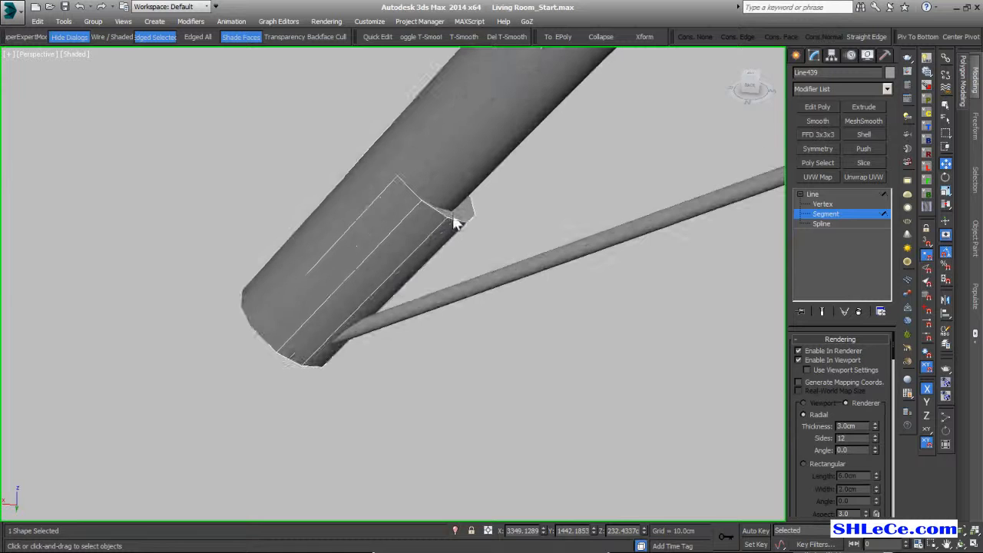
pyautogui.click(248, 187)
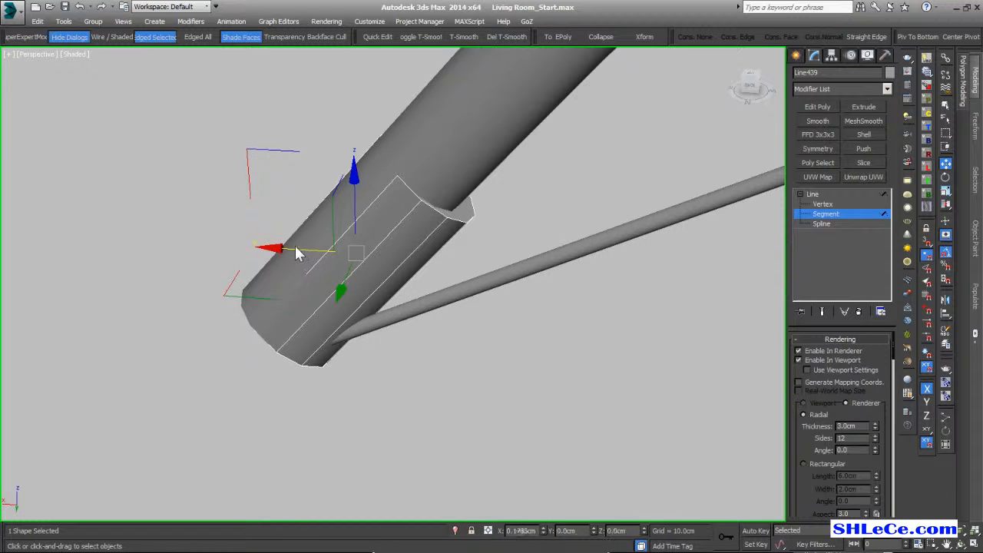
# Adjust the height of the ring segment at the pole's foot along Z and finish segment editing.
pyautogui.keyDown('ctrl'); pyautogui.keyDown('alt'); pyautogui.moveTo(288, 243); pyautogui.dragTo(433, 250, button='middle'); pyautogui.keyUp('alt'); pyautogui.keyUp('ctrl')
pyautogui.scroll(3, 457, 381)
pyautogui.scroll(5, 393, 384)
pyautogui.scroll(-8, 394, 388)
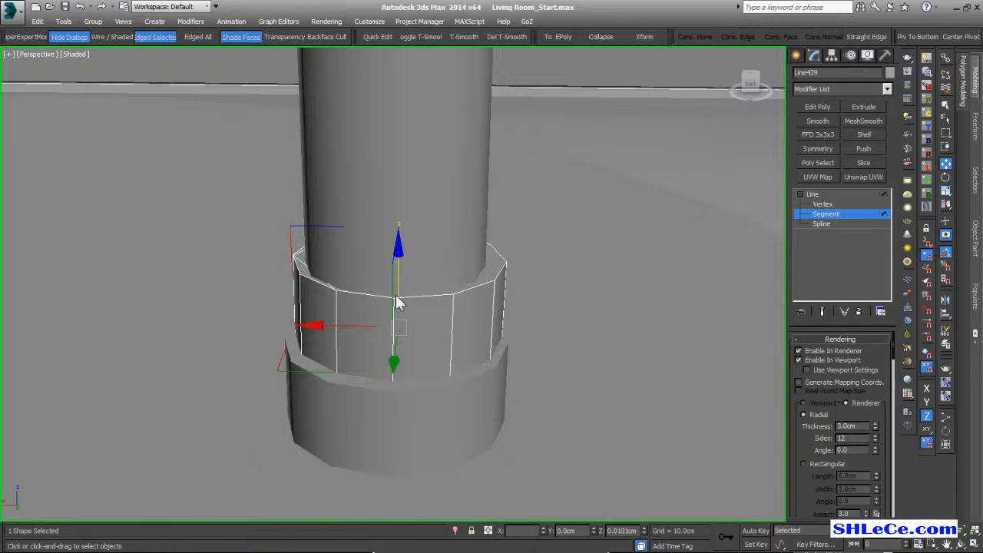
pyautogui.press('z')
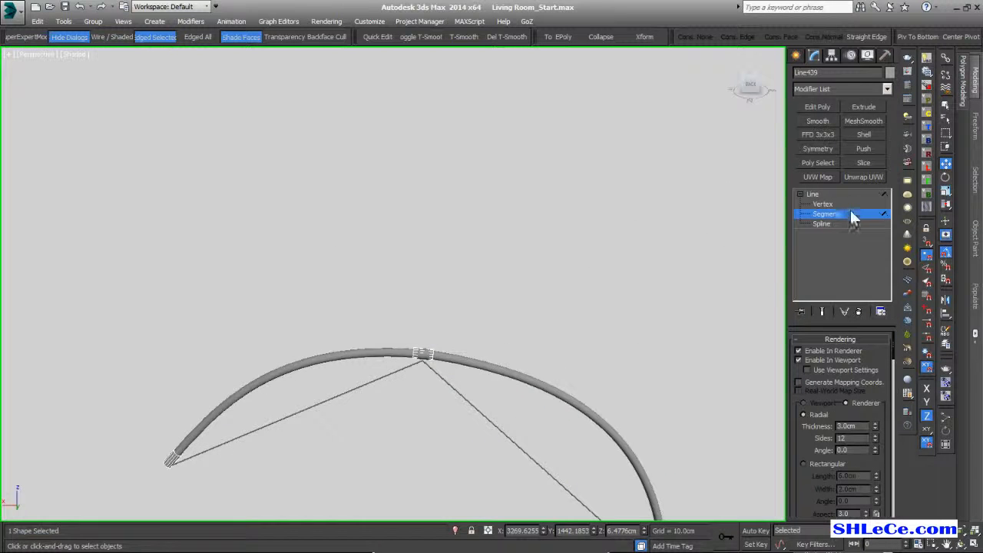
pyautogui.click(825, 214)
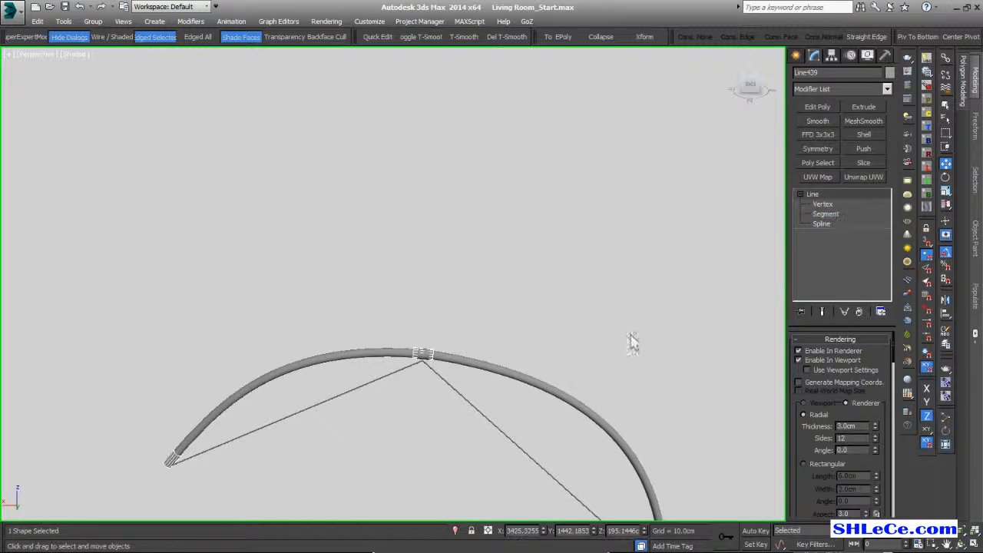
# Raise the tension wire's apex vertex along Z until it meets the underside of the upper joint ring.
pyautogui.scroll(4, 450, 253)
pyautogui.click(444, 252)
pyautogui.moveTo(443, 245); pyautogui.dragTo(514, 304, button='middle')
pyautogui.rightClick(462, 291)
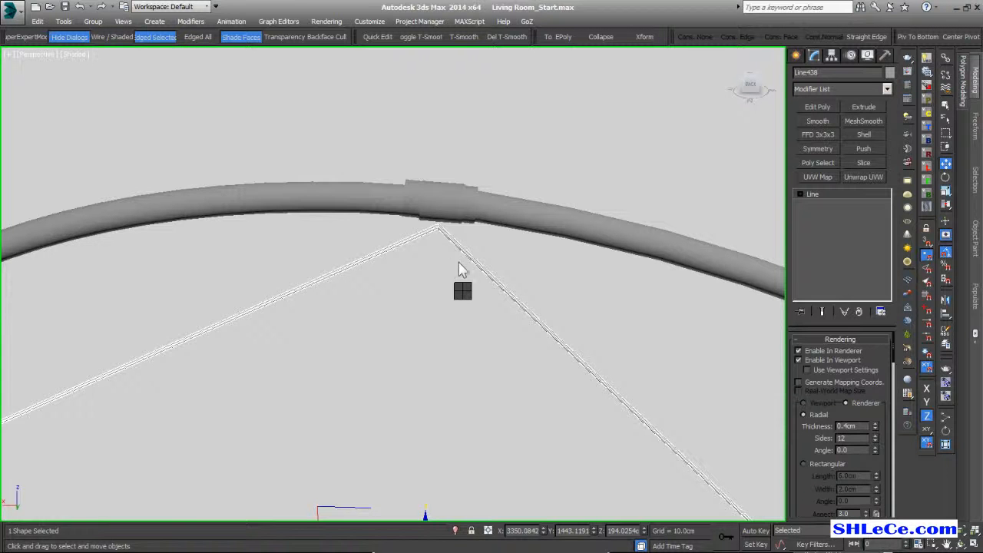
pyautogui.click(800, 195)
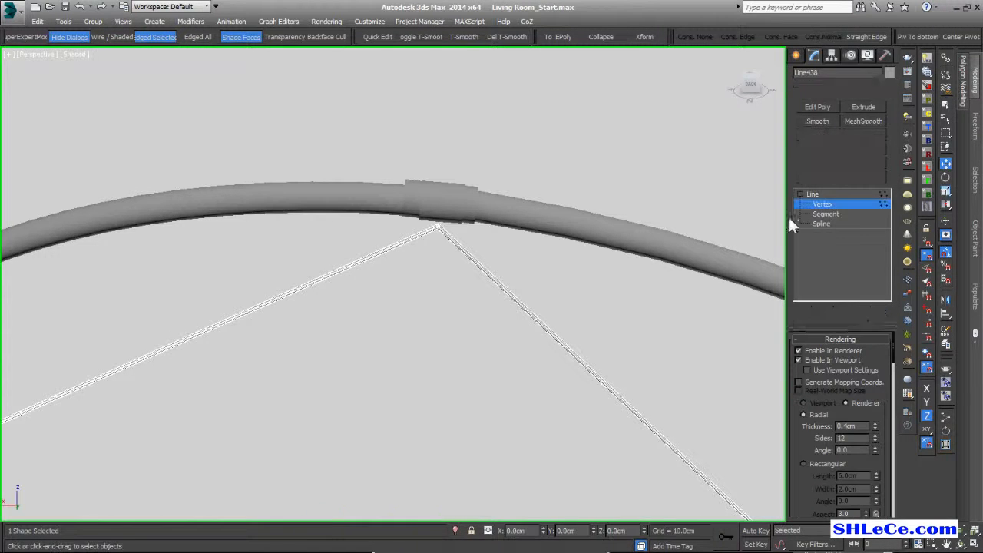
pyautogui.click(438, 228)
pyautogui.scroll(5, 442, 246)
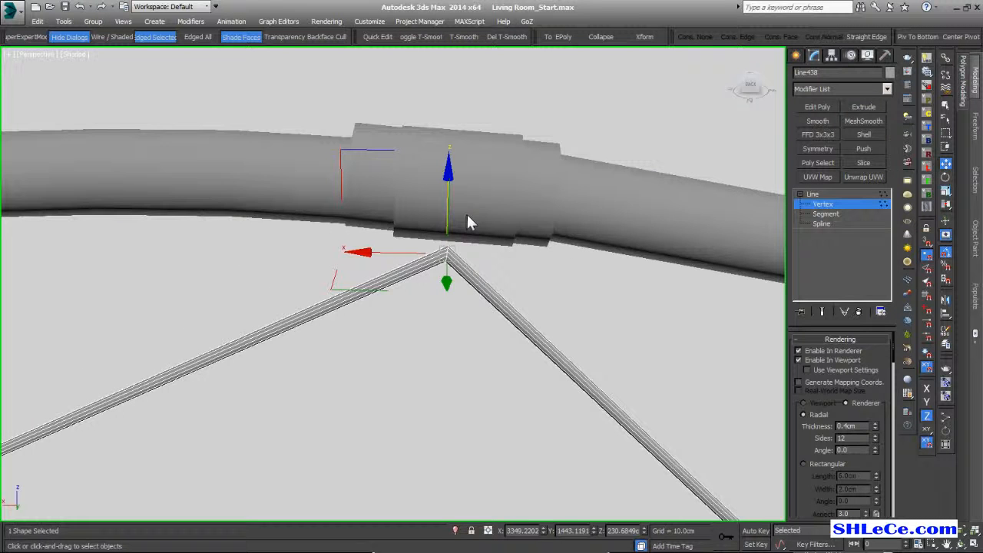
pyautogui.keyDown('alt'); pyautogui.moveTo(452, 219); pyautogui.dragTo(448, 244, button='middle'); pyautogui.keyUp('alt')
pyautogui.press('r')
pyautogui.scroll(6, 465, 186)
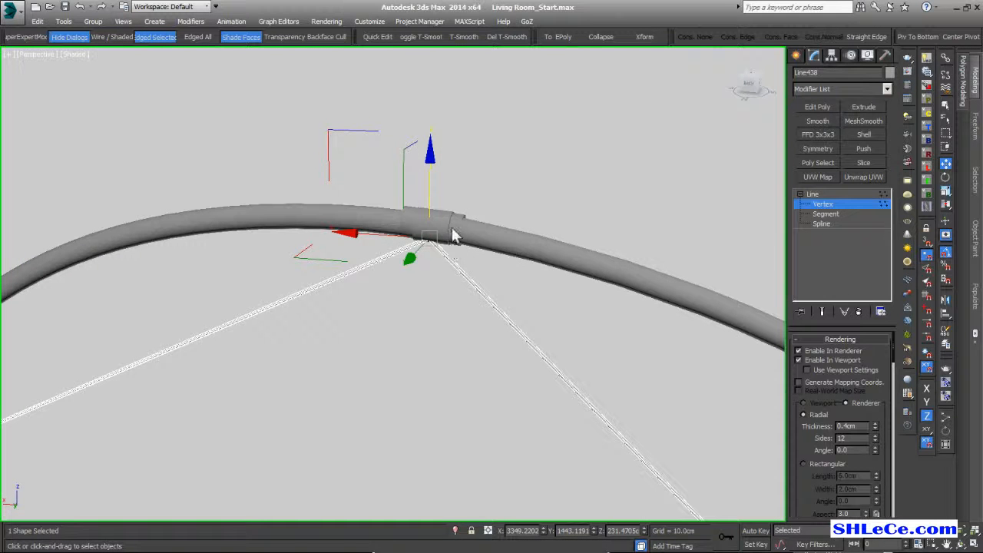
pyautogui.click(860, 202)
# Move the tension wire's end vertex onto the inner side of the ring at the pole's free end.
pyautogui.scroll(6, 464, 223)
pyautogui.scroll(-2, 466, 201)
pyautogui.scroll(-10, 515, 393)
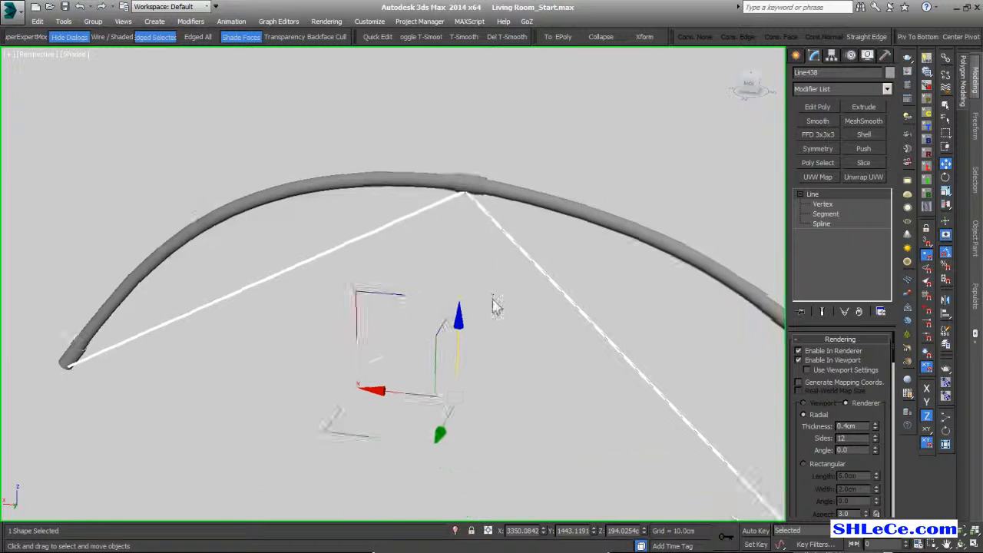
pyautogui.scroll(-5, 499, 308)
pyautogui.moveTo(558, 349); pyautogui.dragTo(486, 221, button='middle')
pyautogui.keyDown('alt'); pyautogui.moveTo(486, 221); pyautogui.dragTo(561, 398, button='middle'); pyautogui.keyUp('alt')
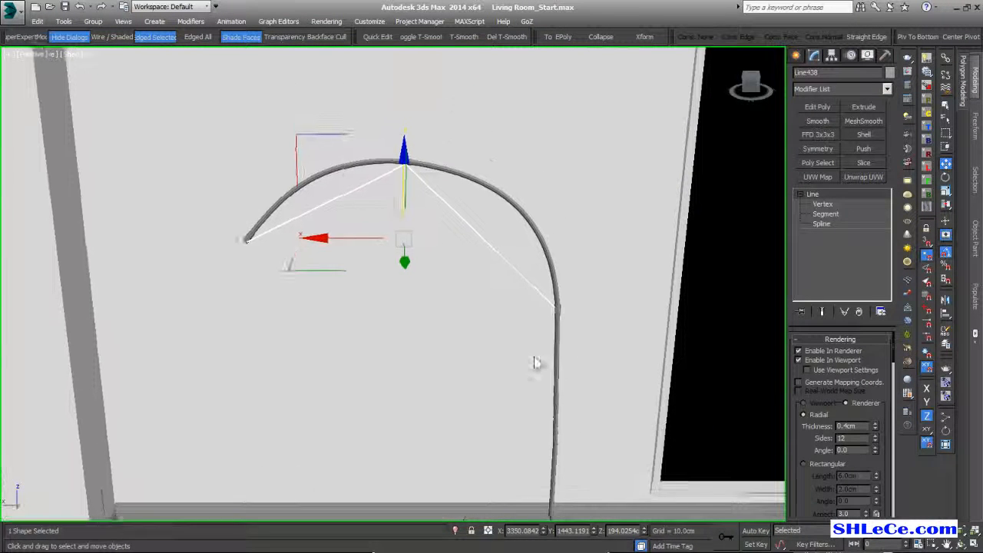
pyautogui.scroll(10, 432, 136)
pyautogui.scroll(2, 467, 246)
pyautogui.keyDown('alt'); pyautogui.moveTo(441, 263); pyautogui.dragTo(464, 278, button='middle'); pyautogui.keyUp('alt')
pyautogui.keyDown('alt'); pyautogui.moveTo(507, 325); pyautogui.dragTo(268, 391, button='middle'); pyautogui.keyUp('alt')
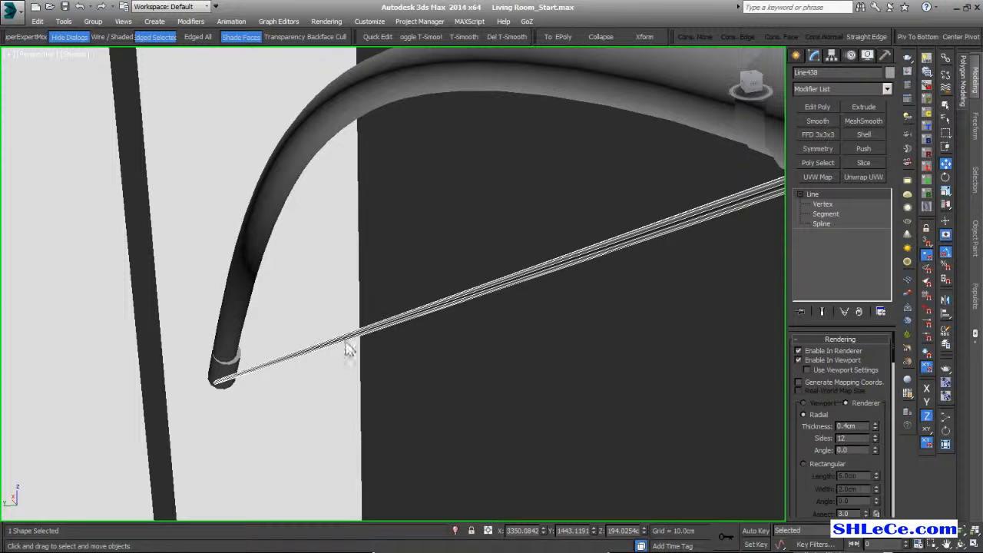
pyautogui.click(823, 204)
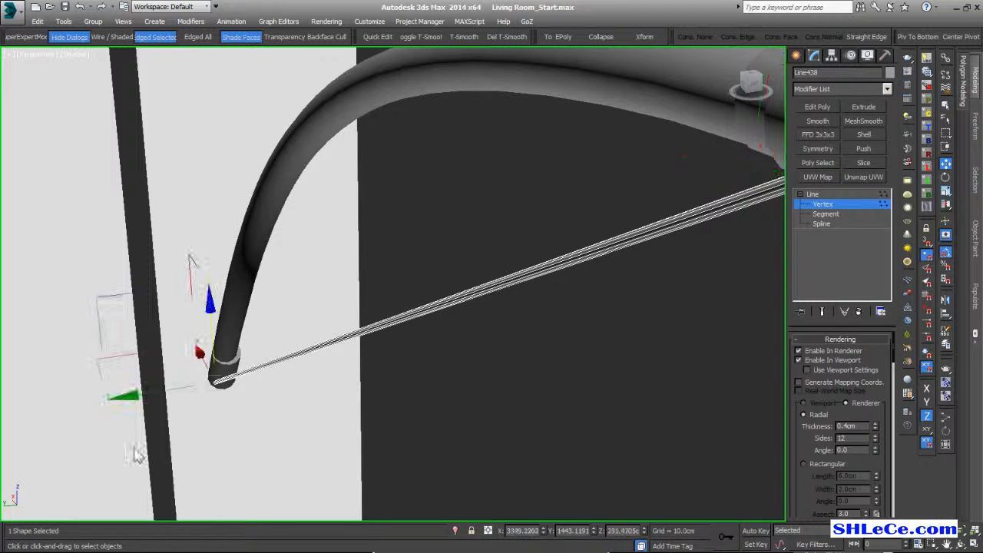
pyautogui.moveTo(149, 401); pyautogui.dragTo(227, 335)
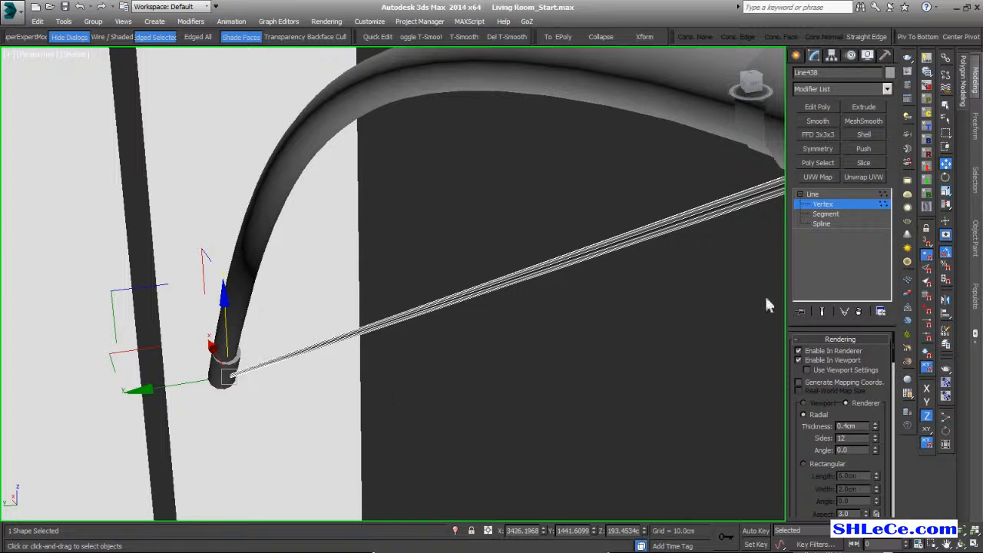
pyautogui.click(849, 204)
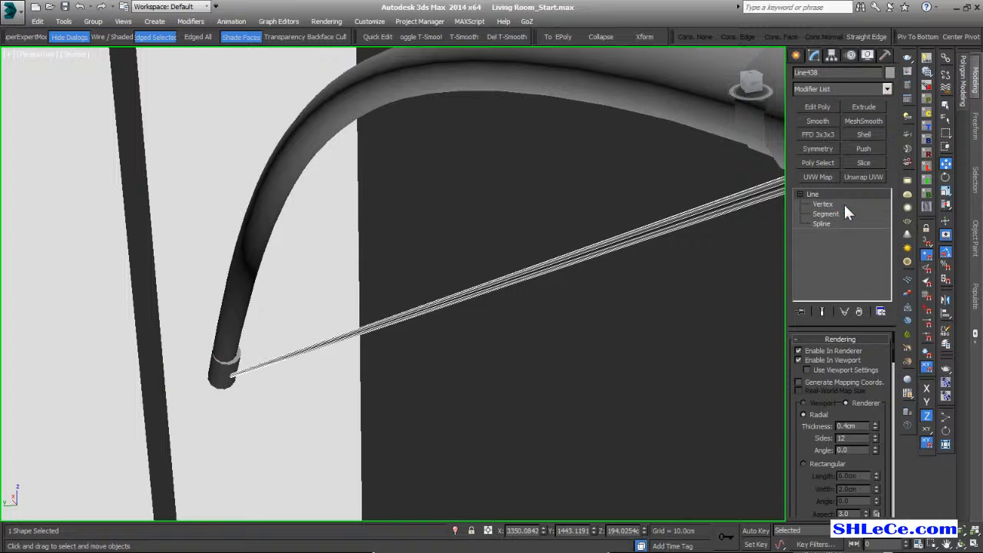
# Shift the ring segment at the pole's free end slightly along Y to centre it and finish segment editing.
pyautogui.click(227, 377)
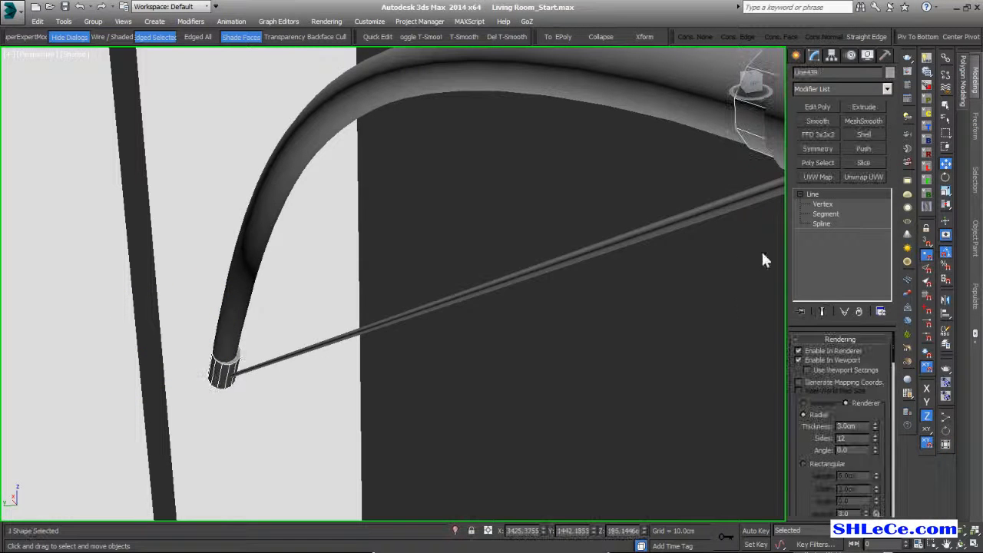
pyautogui.click(828, 213)
pyautogui.moveTo(182, 441); pyautogui.dragTo(176, 452)
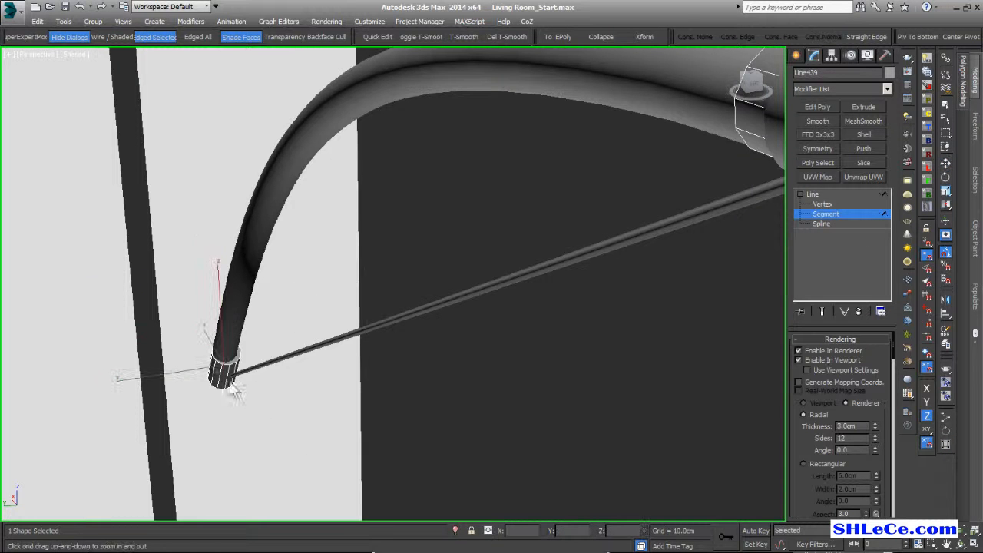
pyautogui.scroll(2, 218, 369)
pyautogui.moveTo(206, 368); pyautogui.dragTo(204, 370)
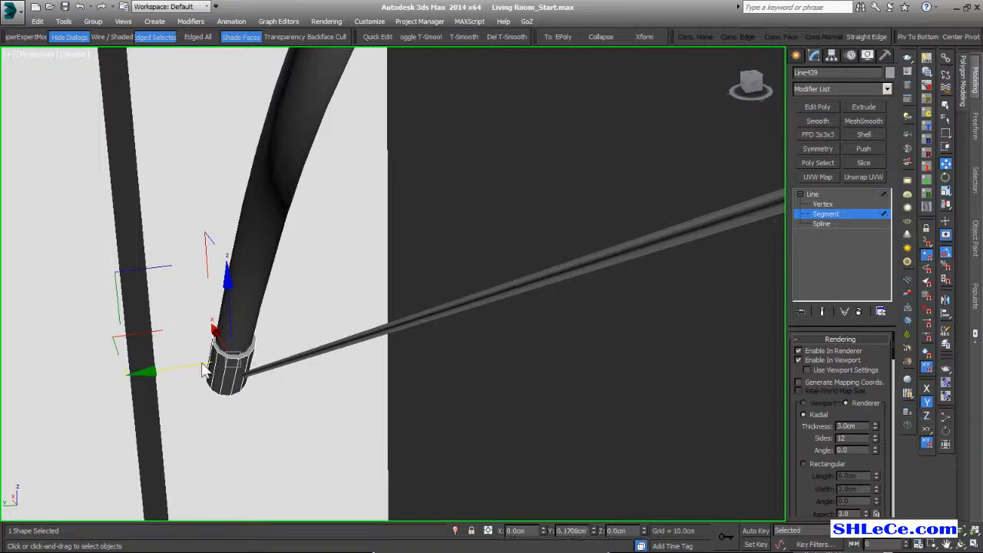
pyautogui.keyDown('alt'); pyautogui.moveTo(222, 371); pyautogui.dragTo(304, 372, button='middle'); pyautogui.keyUp('alt')
pyautogui.scroll(-3, 361, 361)
pyautogui.moveTo(676, 283); pyautogui.dragTo(380, 275, button='middle')
pyautogui.scroll(-3, 380, 275)
pyautogui.click(838, 213)
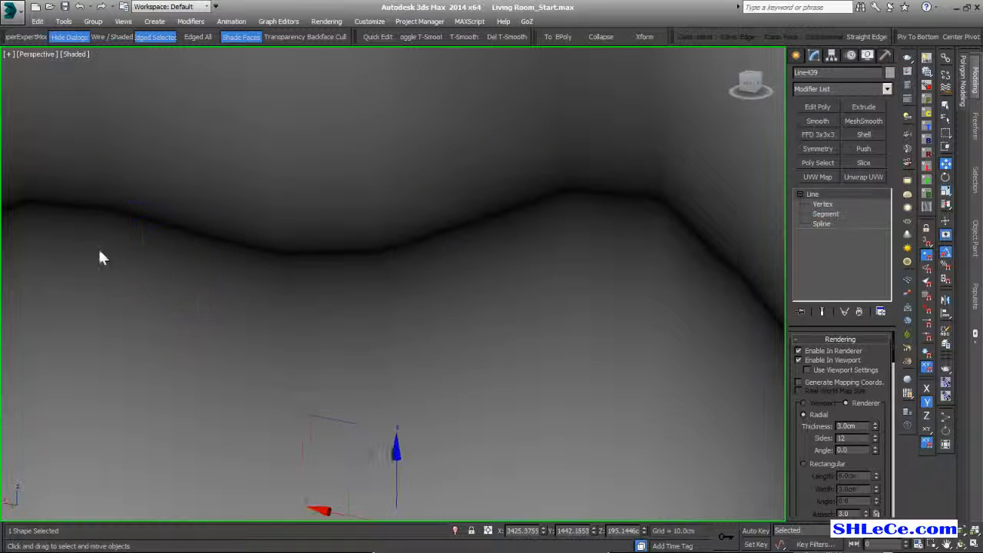
# Isolate the arched pole together with its rings and show the free end in the front view.
pyautogui.keyDown('alt'); pyautogui.moveTo(95, 246); pyautogui.dragTo(160, 277, button='middle'); pyautogui.keyUp('alt')
pyautogui.click(415, 272)
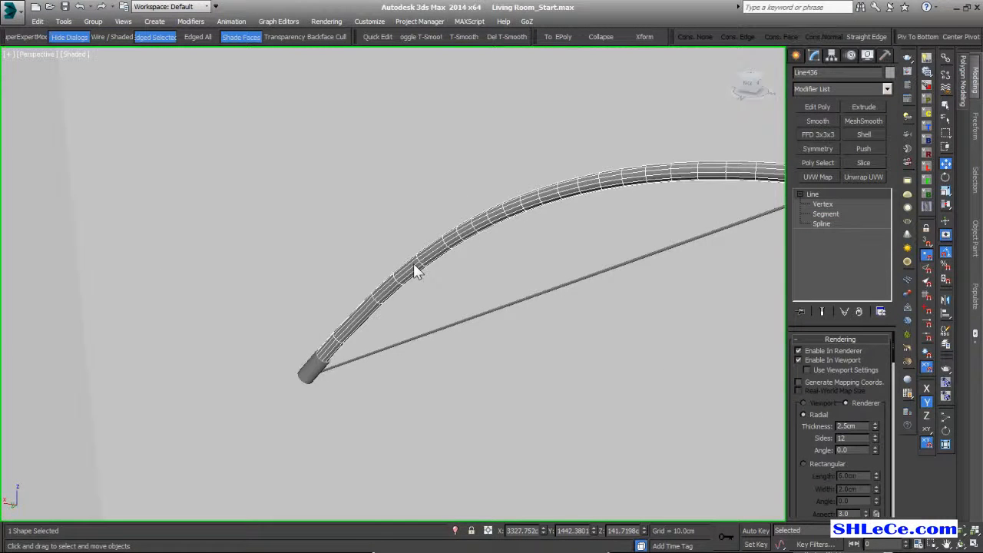
pyautogui.keyDown('ctrl'); pyautogui.click(313, 366); pyautogui.keyUp('ctrl')
pyautogui.hotkey('alt', 'q')
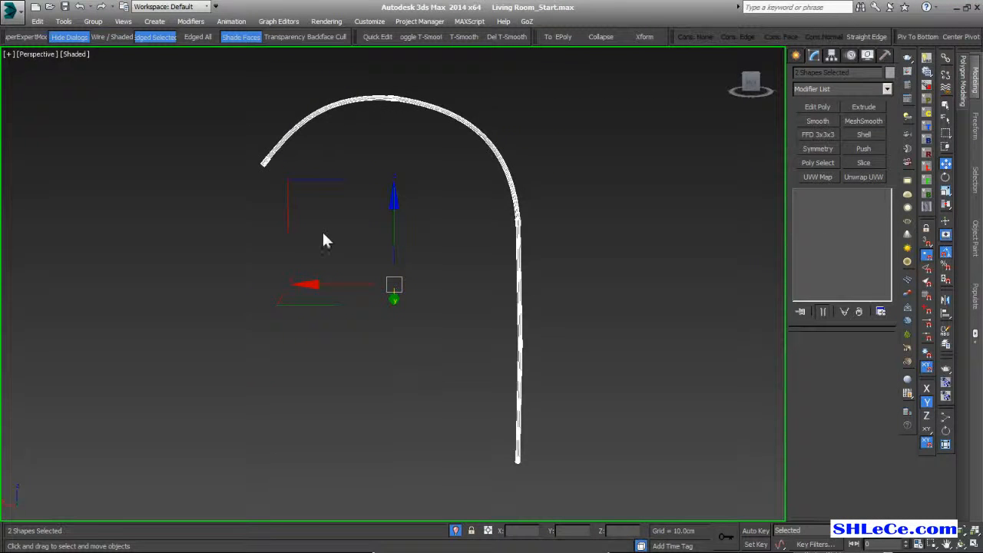
pyautogui.press('f')
pyautogui.press('z')
pyautogui.moveTo(556, 176); pyautogui.dragTo(485, 278, button='middle')
pyautogui.scroll(3, 485, 278)
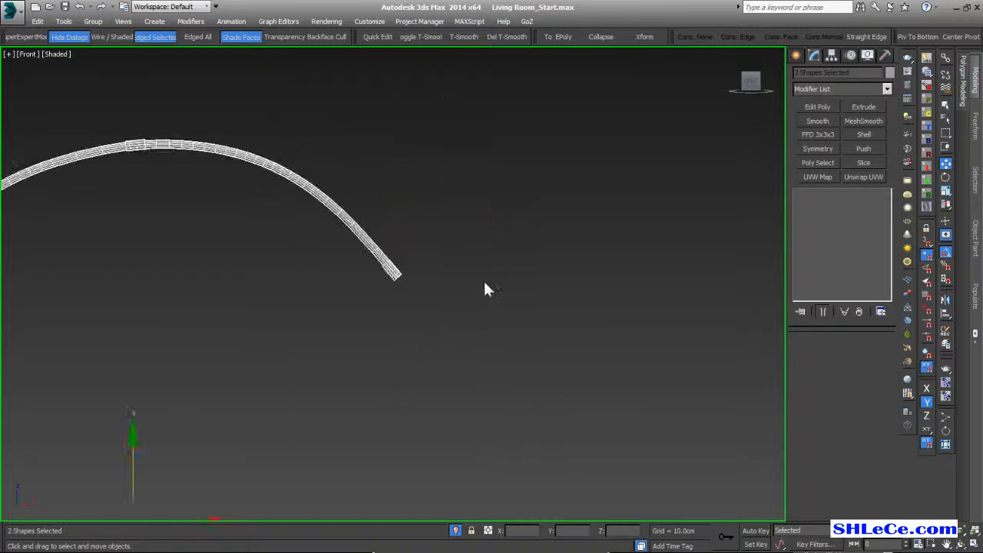
# Draw a GeoSphere with a radius of about 21.6 cm centred on the pole's free end, using AutoGrid.
pyautogui.click(460, 277)
pyautogui.scroll(3, 414, 276)
pyautogui.click(796, 56)
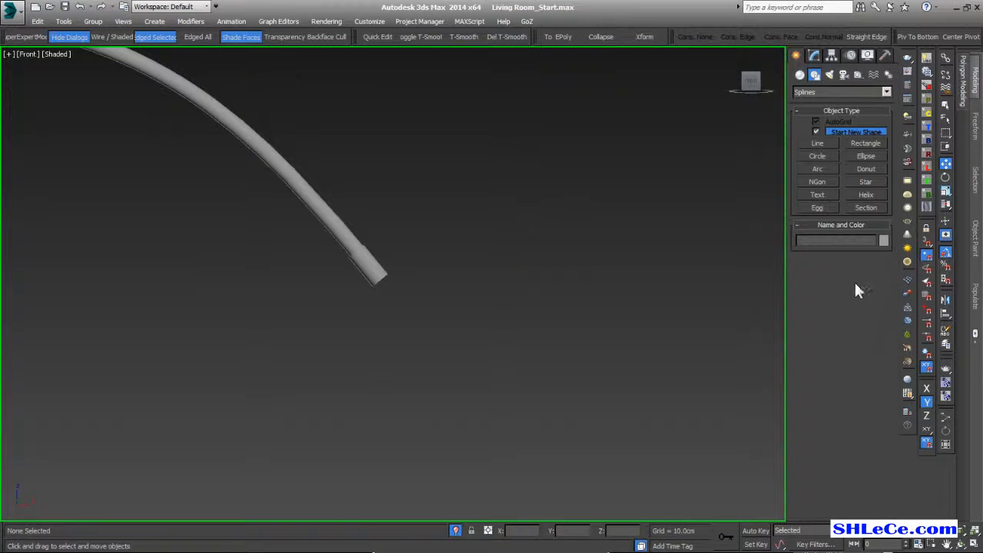
pyautogui.click(799, 74)
pyautogui.click(818, 92)
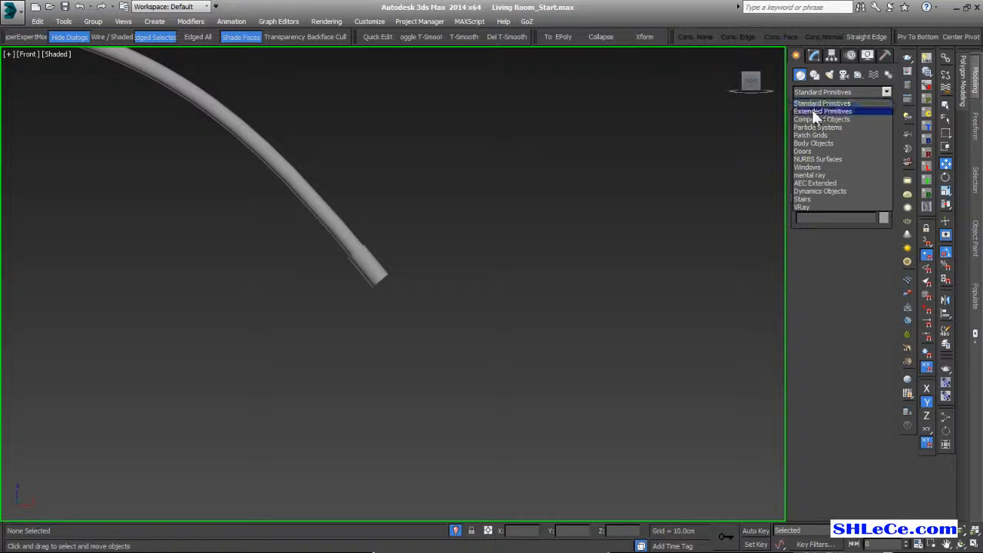
pyautogui.click(815, 112)
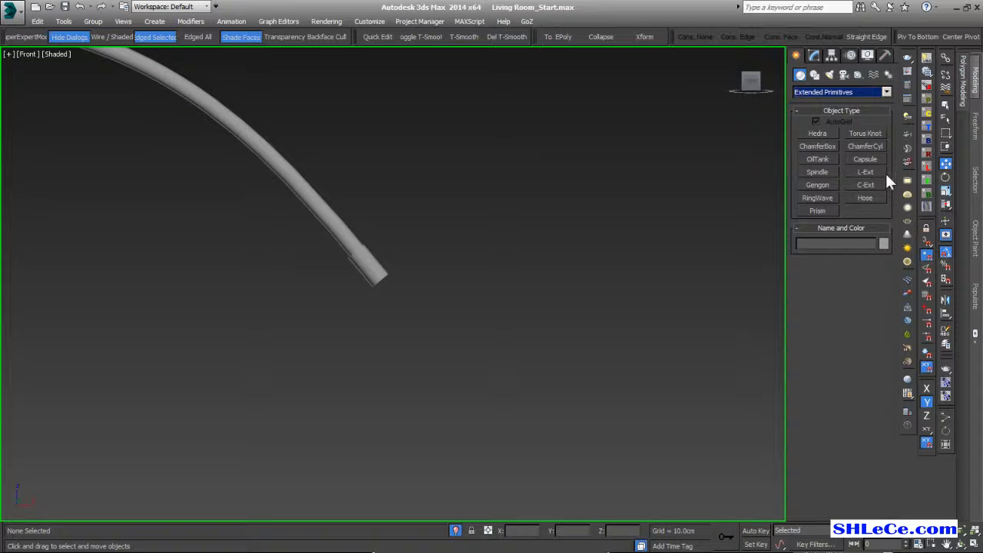
pyautogui.click(848, 92)
pyautogui.click(841, 103)
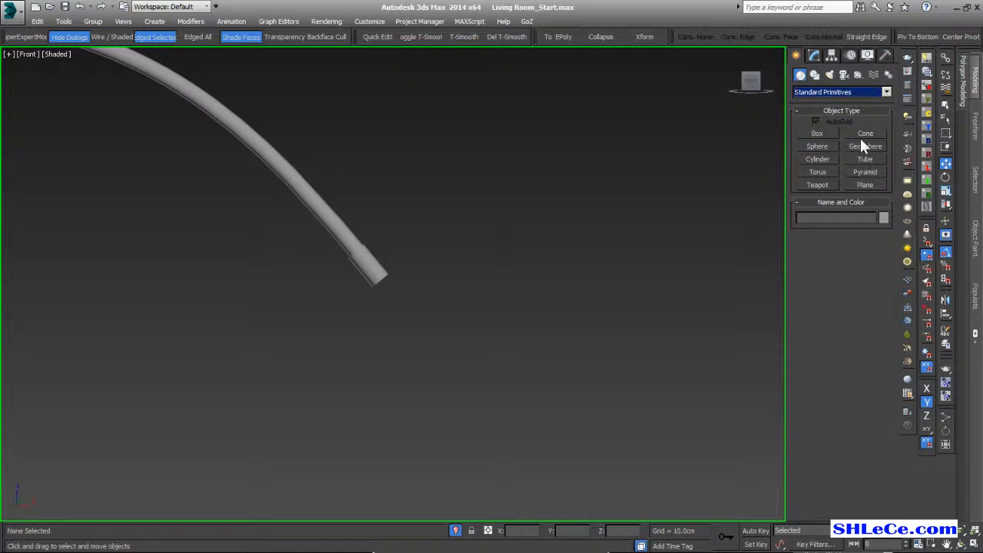
pyautogui.click(864, 146)
pyautogui.scroll(3, 380, 308)
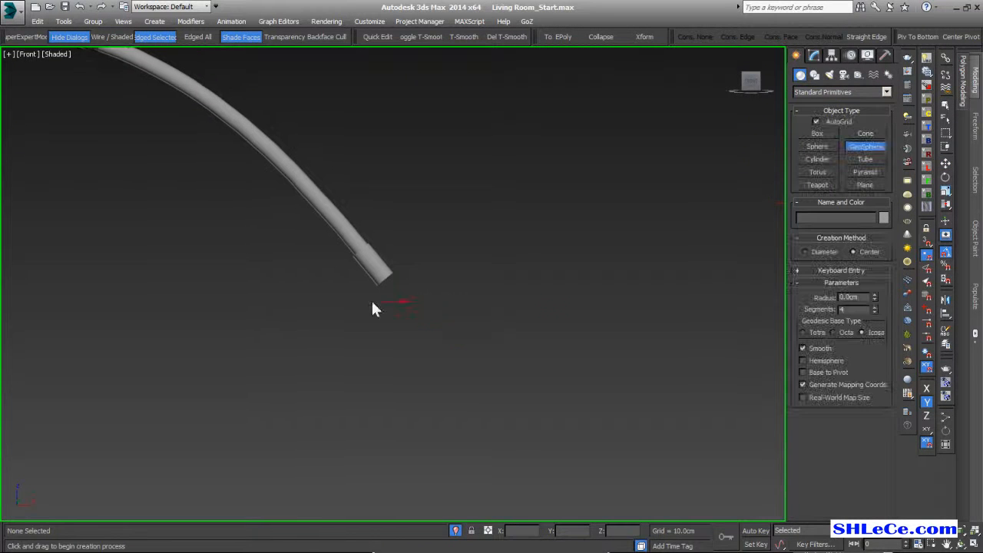
pyautogui.moveTo(389, 275); pyautogui.dragTo(511, 418)
pyautogui.scroll(-3, 504, 410)
pyautogui.moveTo(503, 410); pyautogui.dragTo(469, 294, button='middle')
pyautogui.scroll(1, 469, 294)
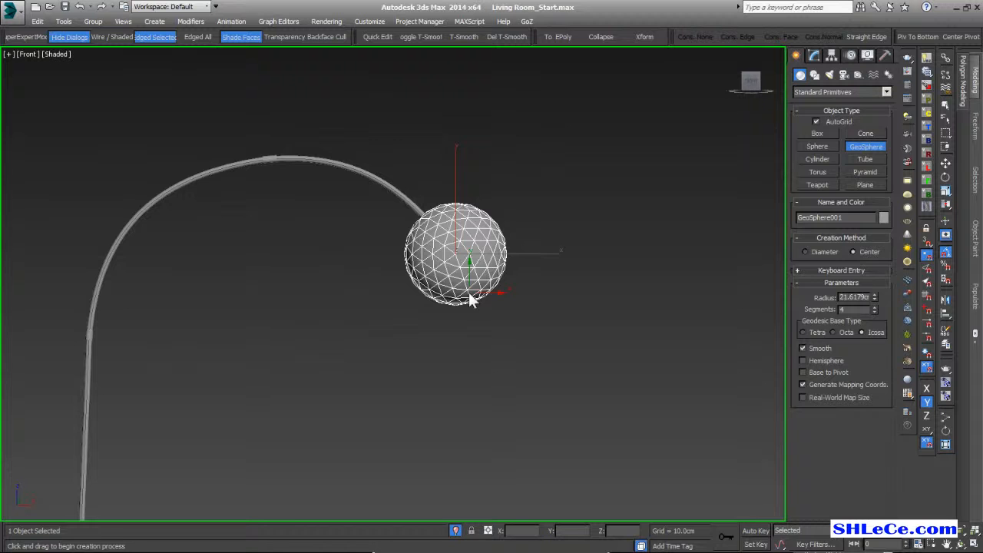
# Move the GeoSphere down in the front view until its top meets the pole's free end.
pyautogui.press('w')
pyautogui.moveTo(457, 207); pyautogui.dragTo(459, 260)
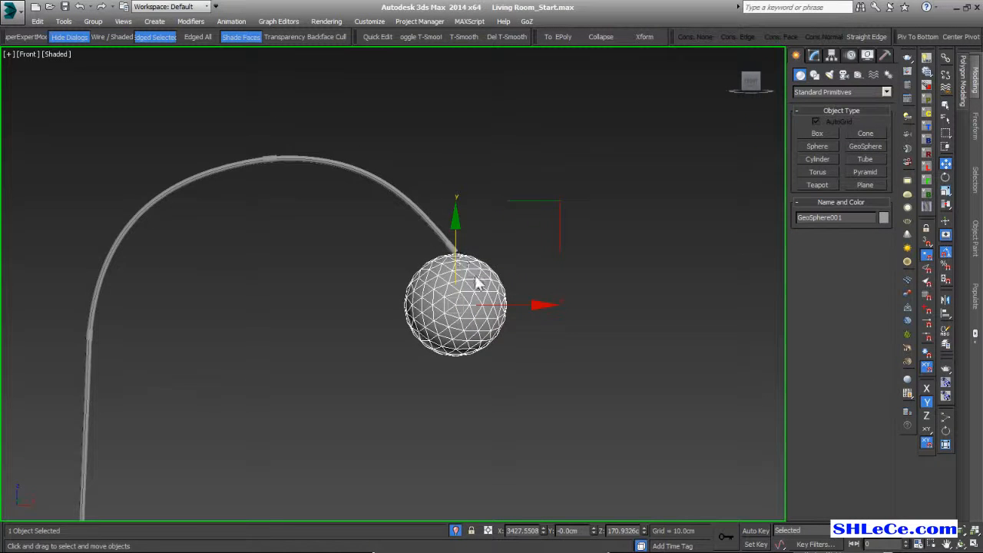
pyautogui.scroll(5, 476, 275)
pyautogui.moveTo(439, 270); pyautogui.dragTo(437, 261)
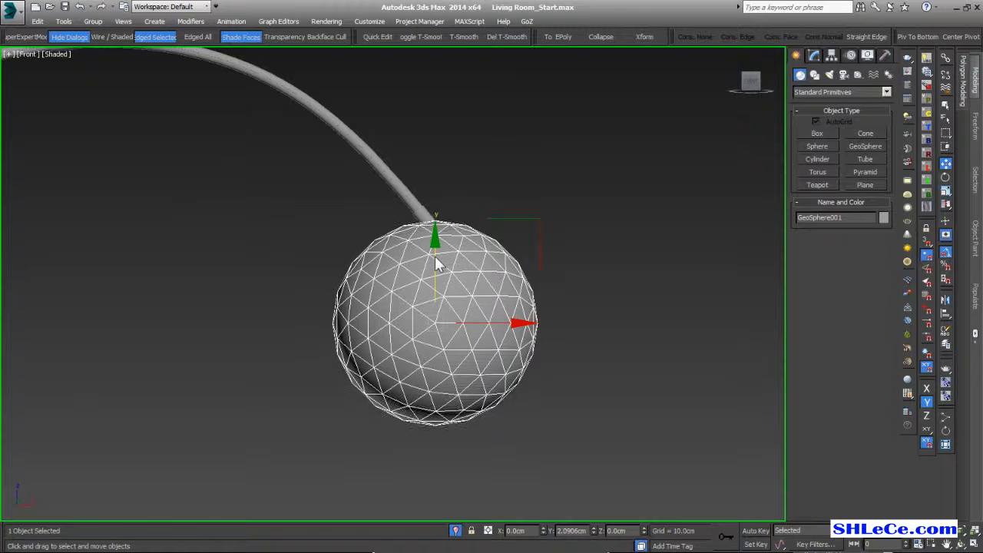
pyautogui.keyDown('alt'); pyautogui.moveTo(534, 343); pyautogui.dragTo(494, 341, button='middle'); pyautogui.keyUp('alt')
pyautogui.scroll(-8, 494, 340)
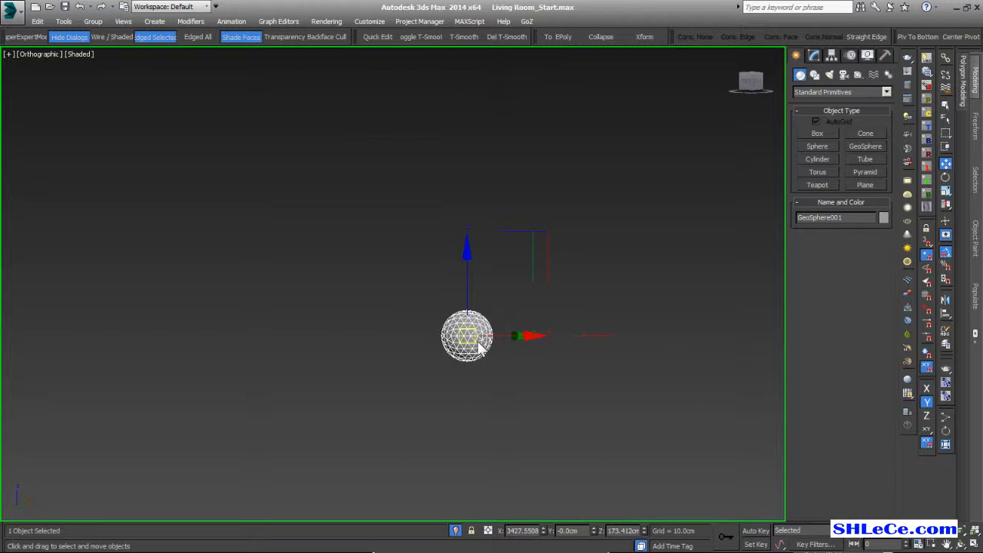
pyautogui.keyDown('alt'); pyautogui.moveTo(558, 369); pyautogui.dragTo(444, 344, button='middle'); pyautogui.keyUp('alt')
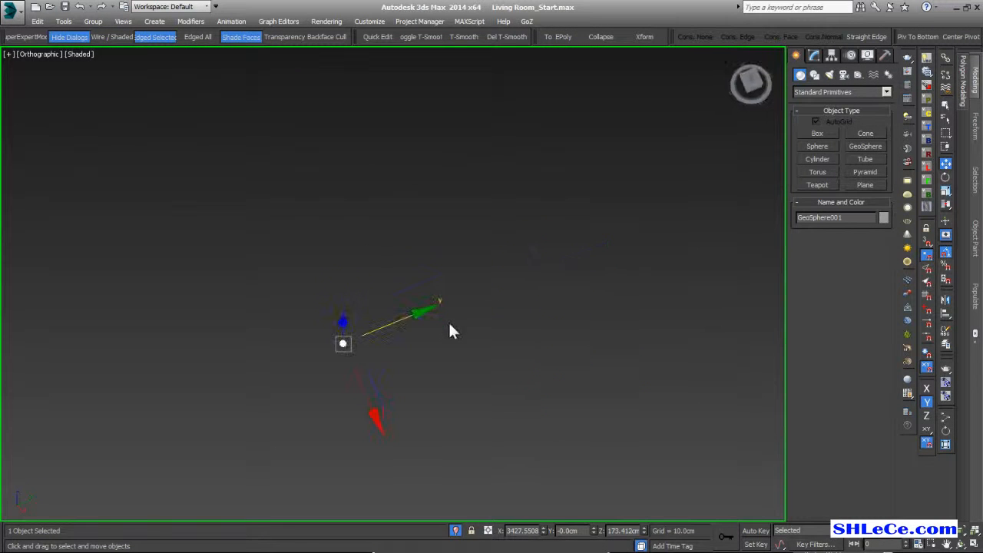
# Move the GeoSphere along Y to line up with the pole's free end and set its radius to 30 cm.
pyautogui.moveTo(421, 326); pyautogui.dragTo(502, 302)
pyautogui.moveTo(492, 286); pyautogui.dragTo(768, 120, button='middle')
pyautogui.click(814, 57)
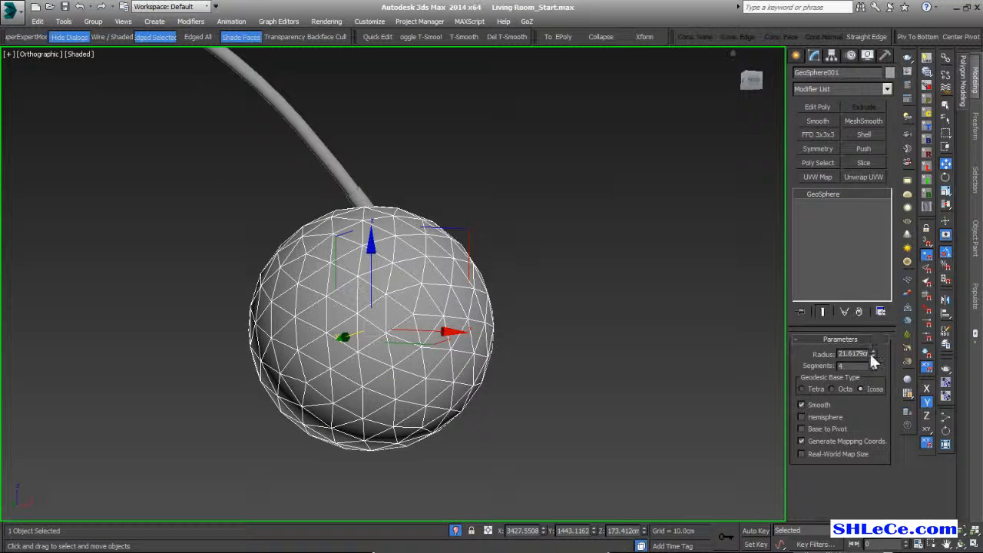
pyautogui.moveTo(872, 352)
pyautogui.mouseDown()
pyautogui.moveTo(871, 342)
pyautogui.moveTo(860, 354)
pyautogui.mouseUp()
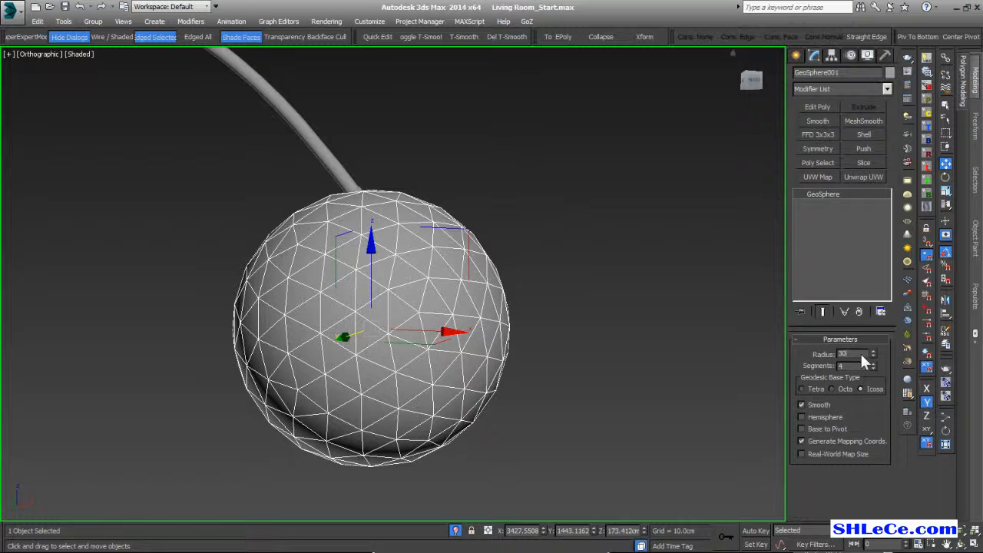
pyautogui.press('Return')
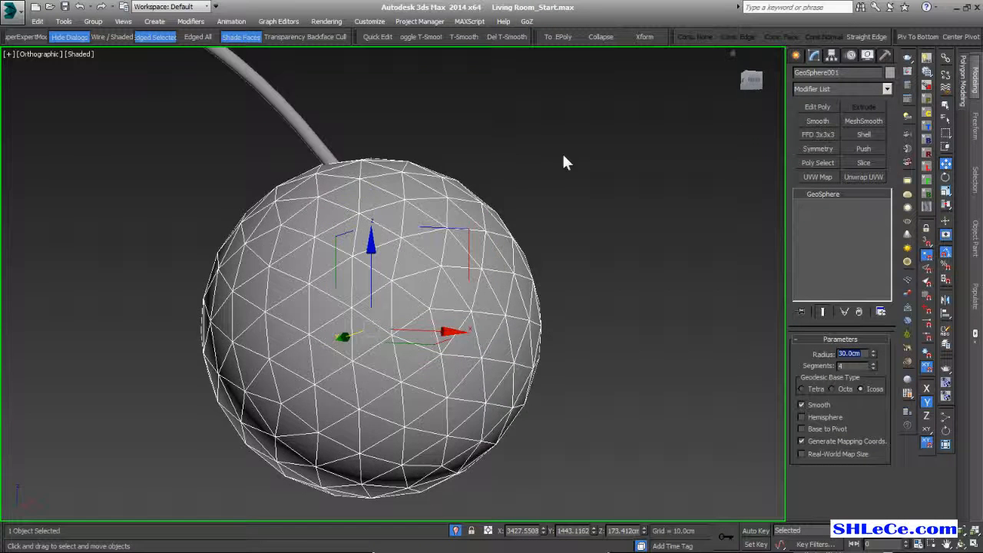
# Lower the GeoSphere to about Z 166.35 cm so its top meets the pole's end, and set its segments to 3.
pyautogui.scroll(-3, 457, 234)
pyautogui.moveTo(428, 218); pyautogui.dragTo(491, 288)
pyautogui.keyDown('alt'); pyautogui.moveTo(492, 288); pyautogui.dragTo(441, 270, button='middle'); pyautogui.keyUp('alt')
pyautogui.scroll(2, 443, 268)
pyautogui.click(873, 369)
pyautogui.keyDown('alt'); pyautogui.moveTo(607, 307); pyautogui.dragTo(567, 340, button='middle'); pyautogui.keyUp('alt')
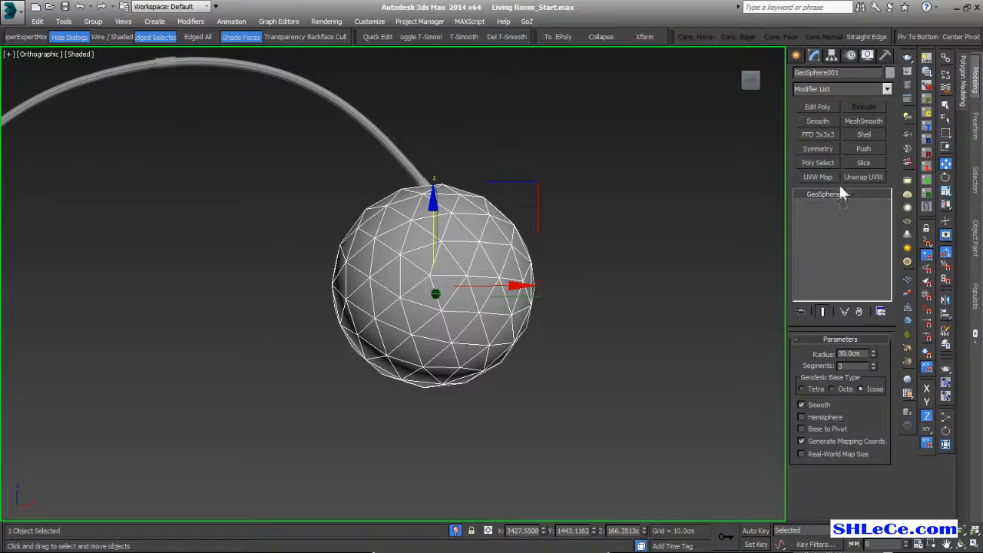
# Add an Edit Poly modifier to the GeoSphere and generate the last procedural topology pattern on its faces.
pyautogui.click(817, 107)
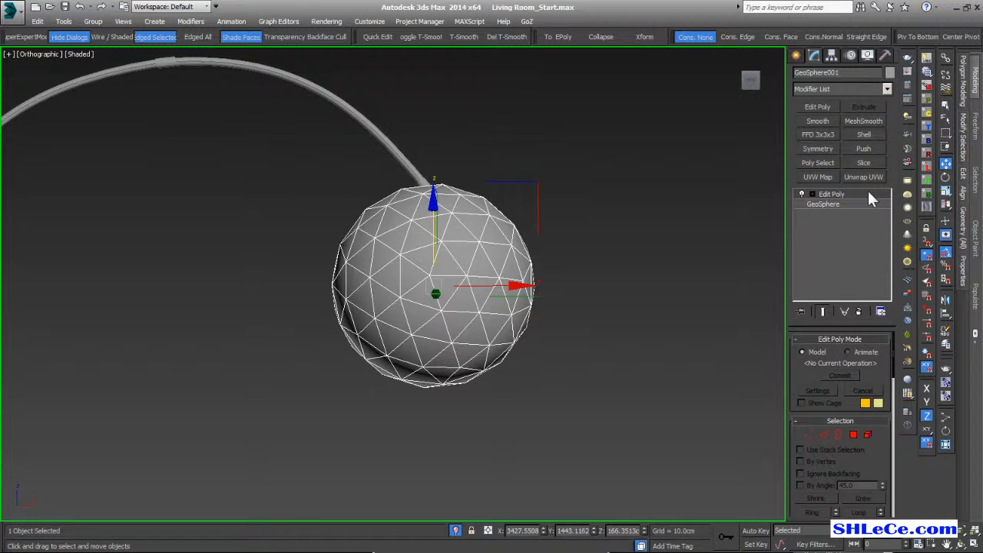
pyautogui.moveTo(969, 86)
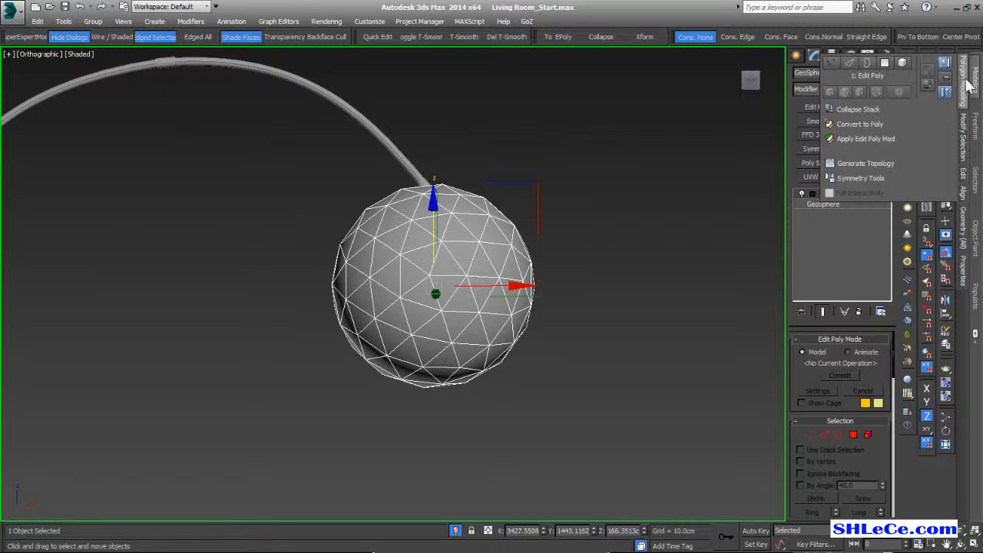
pyautogui.click(850, 165)
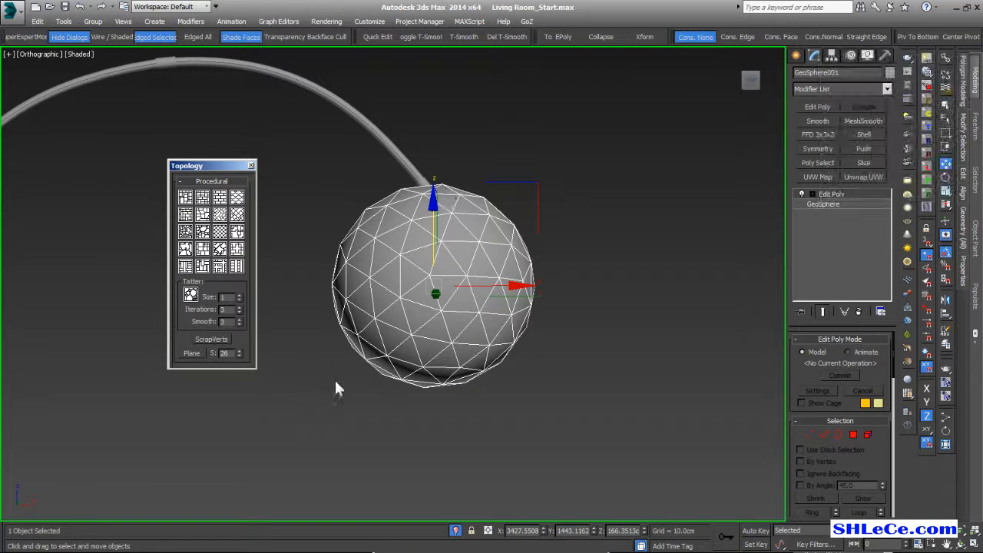
pyautogui.click(238, 267)
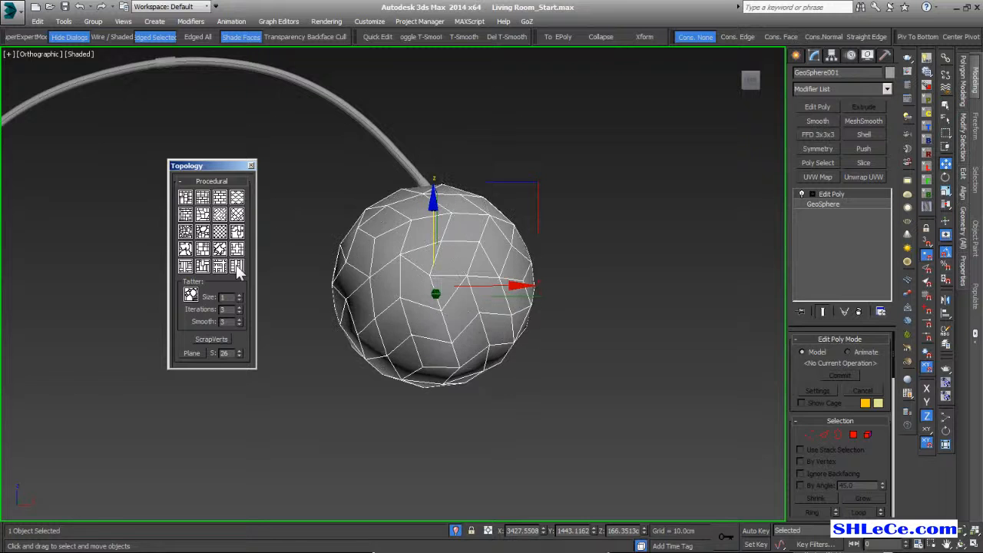
pyautogui.keyDown('alt'); pyautogui.moveTo(559, 350); pyautogui.dragTo(516, 357, button='middle'); pyautogui.keyUp('alt')
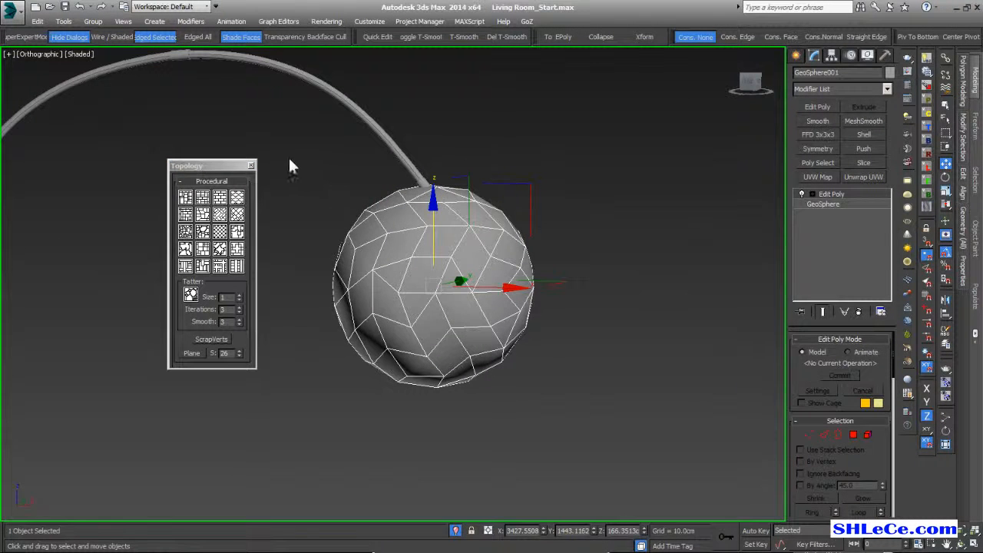
pyautogui.click(250, 166)
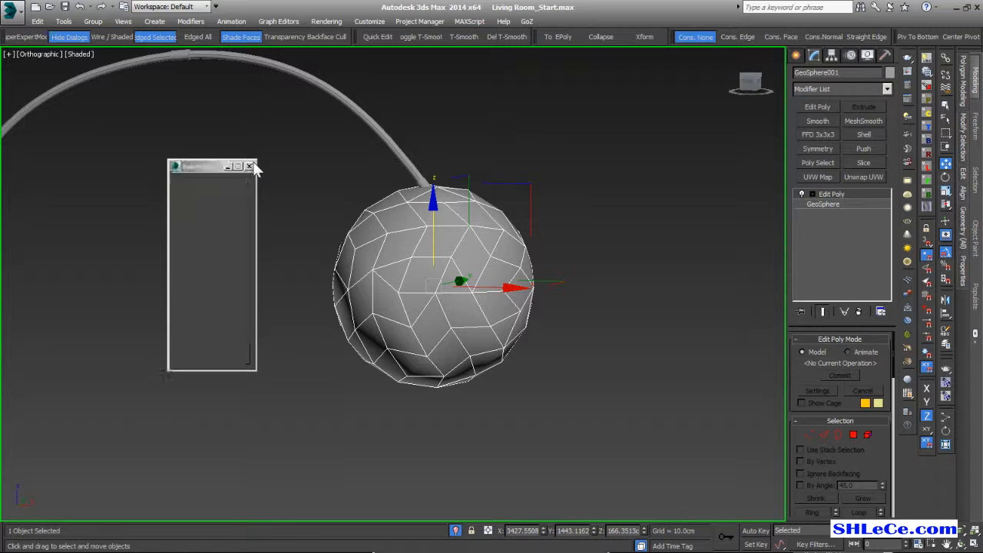
# Add a Slice modifier to the sphere with its plane rotated 90 degrees about X, removing the bottom half.
pyautogui.click(835, 88)
pyautogui.scroll(-15, 833, 95)
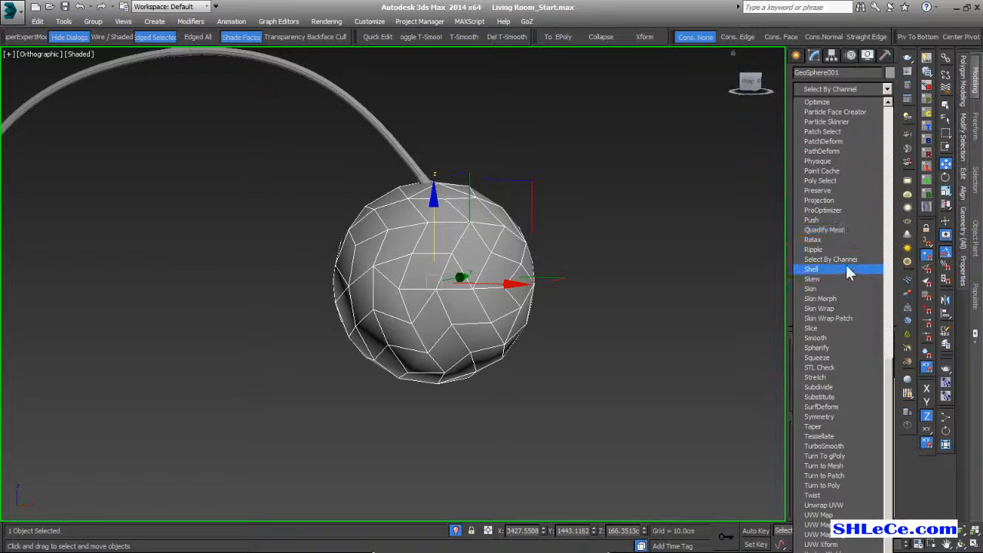
pyautogui.click(835, 327)
pyautogui.keyDown('alt'); pyautogui.moveTo(691, 318); pyautogui.dragTo(493, 311, button='middle'); pyautogui.keyUp('alt')
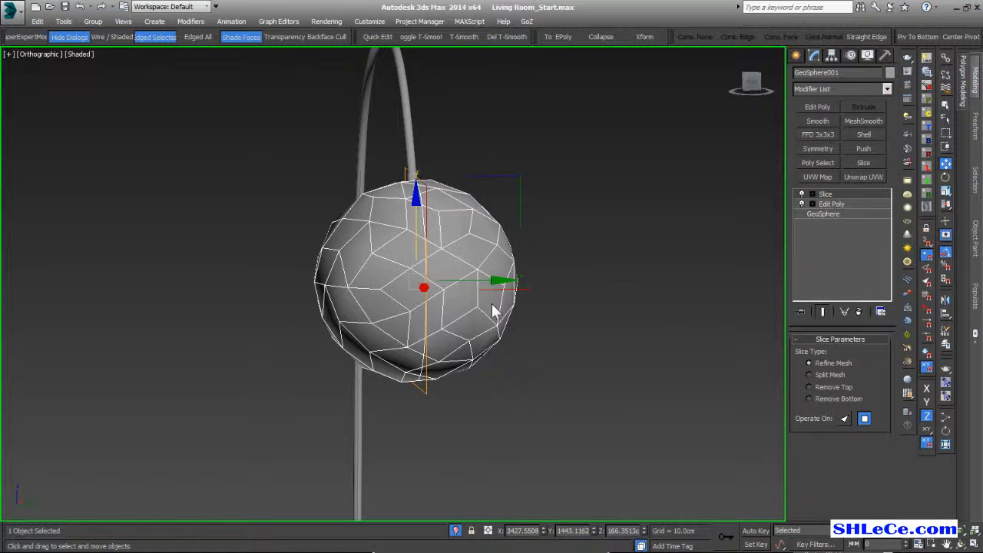
pyautogui.press('e')
pyautogui.moveTo(470, 225); pyautogui.dragTo(634, 457)
pyautogui.keyDown('alt'); pyautogui.moveTo(437, 325); pyautogui.dragTo(538, 307, button='middle'); pyautogui.keyUp('alt')
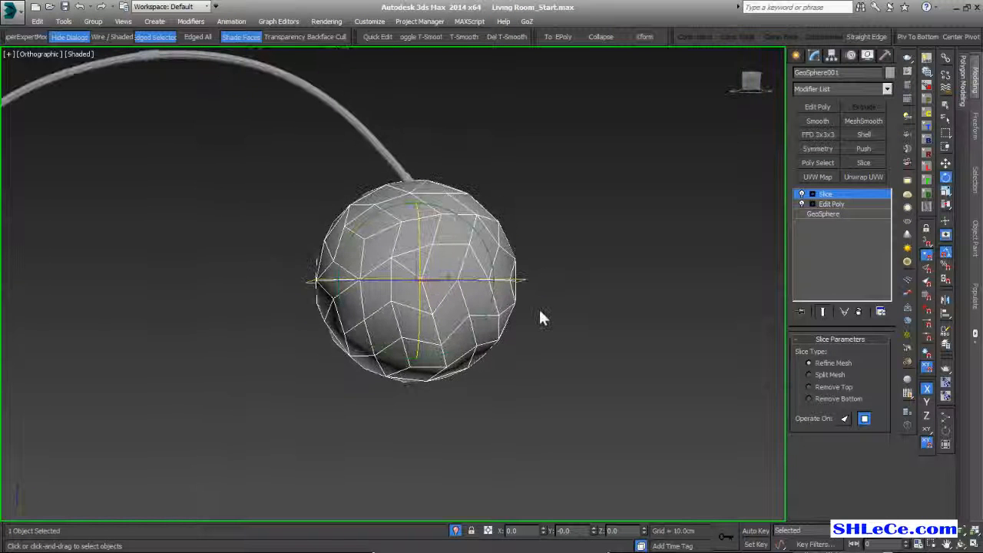
pyautogui.click(839, 399)
pyautogui.keyDown('alt'); pyautogui.moveTo(394, 345); pyautogui.dragTo(360, 362, button='middle'); pyautogui.keyUp('alt')
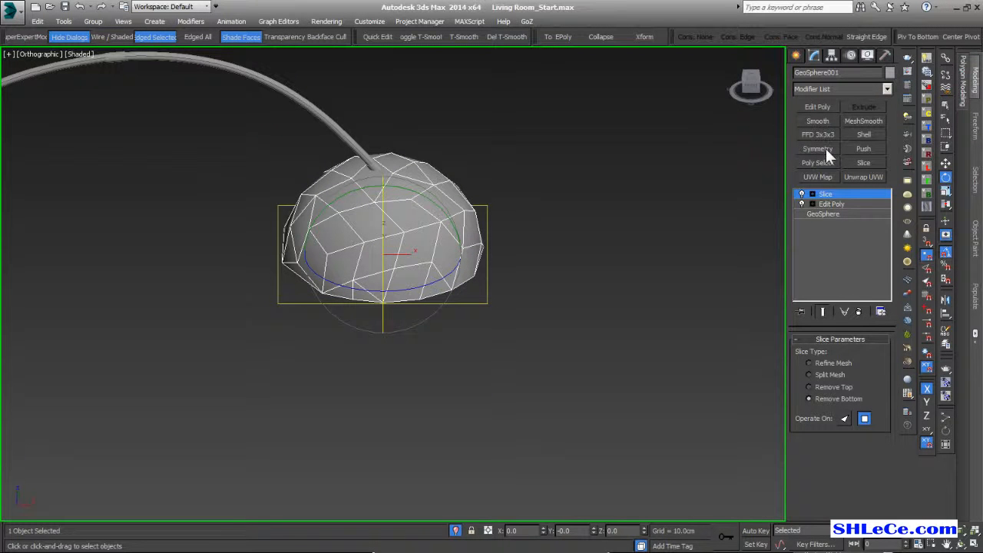
# Add an Edit Poly modifier above the Slice and select all edges of the dome.
pyautogui.click(817, 106)
pyautogui.keyDown('alt'); pyautogui.moveTo(538, 275); pyautogui.dragTo(598, 338, button='middle'); pyautogui.keyUp('alt')
pyautogui.click(823, 435)
pyautogui.keyDown('alt'); pyautogui.moveTo(430, 231); pyautogui.dragTo(461, 236, button='middle'); pyautogui.keyUp('alt')
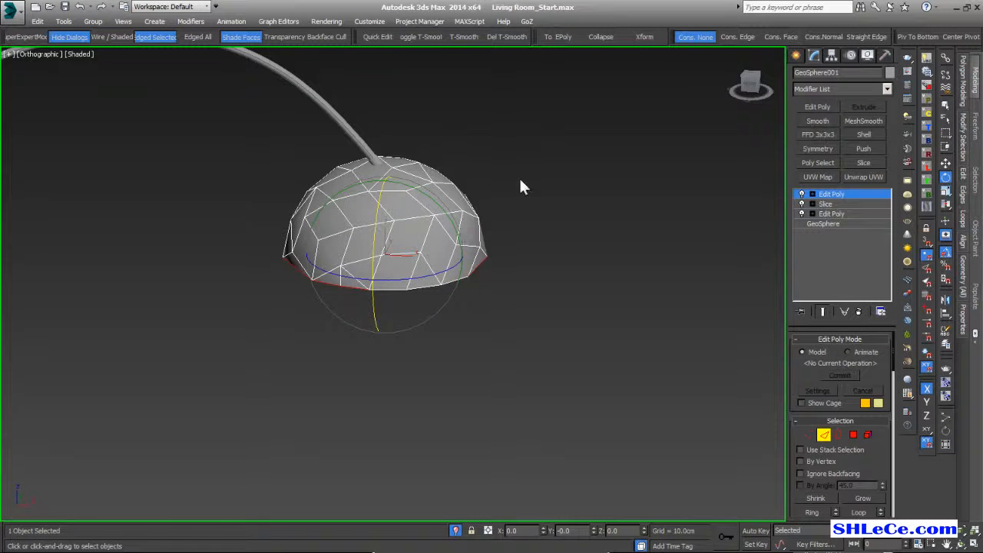
pyautogui.hotkey('ctrl', 'a')
pyautogui.keyDown('alt'); pyautogui.moveTo(198, 358); pyautogui.dragTo(259, 316, button='middle'); pyautogui.keyUp('alt')
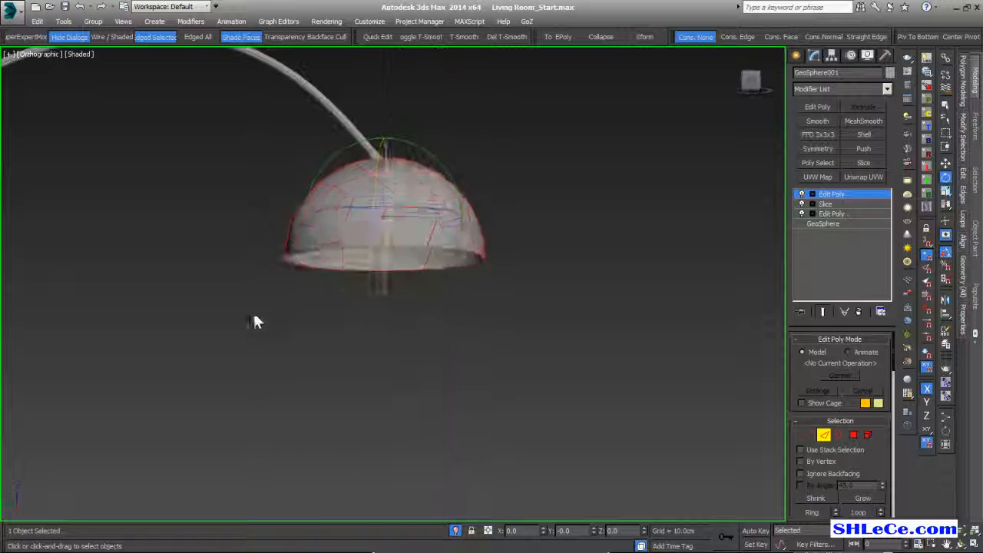
pyautogui.scroll(2, 358, 247)
pyautogui.moveTo(358, 247)
pyautogui.keyDown('alt'); pyautogui.mouseDown(button='middle')
pyautogui.moveTo(369, 235)
pyautogui.moveTo(369, 248)
pyautogui.mouseUp(button='middle'); pyautogui.keyUp('alt')
# Extrude the selected edges outward into raised ridges with a narrow base, and finish edge editing.
pyautogui.press('e')
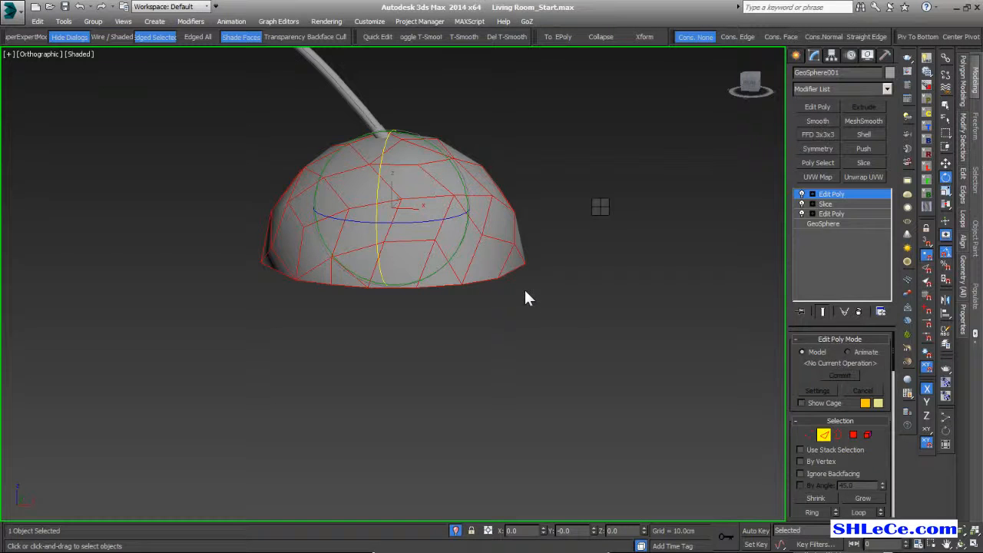
pyautogui.hotkey('shift', 'e')
pyautogui.moveTo(419, 293); pyautogui.dragTo(408, 279)
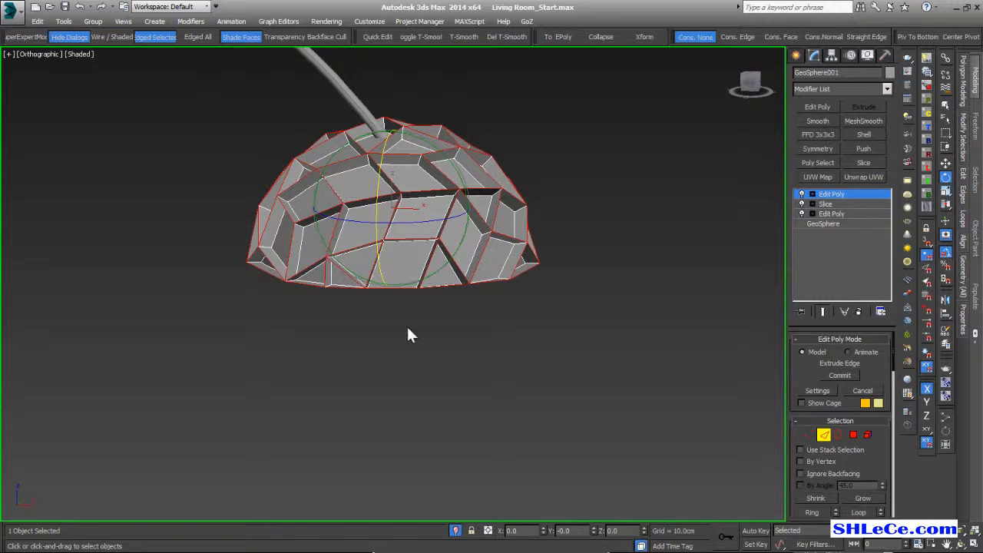
pyautogui.keyDown('alt'); pyautogui.moveTo(400, 321); pyautogui.dragTo(430, 276, button='middle'); pyautogui.keyUp('alt')
pyautogui.click(843, 116)
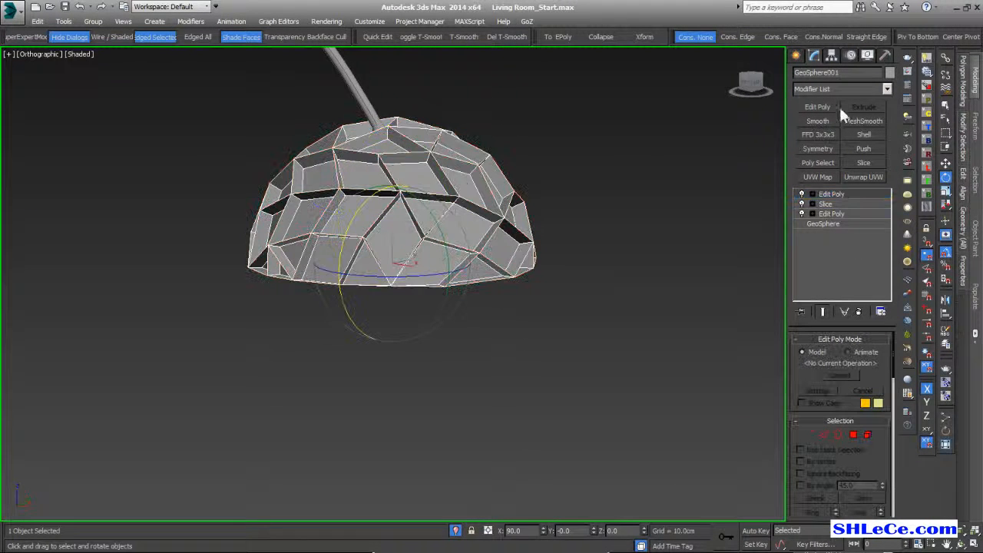
# Apply a TurboSmooth modifier to the dome shade with 4 iterations.
pyautogui.click(830, 90)
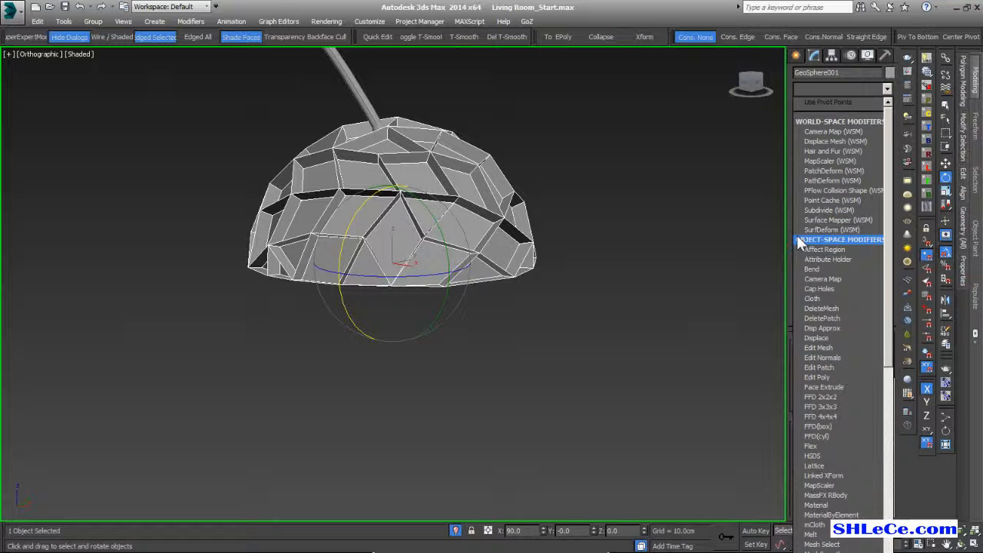
pyautogui.press('t')
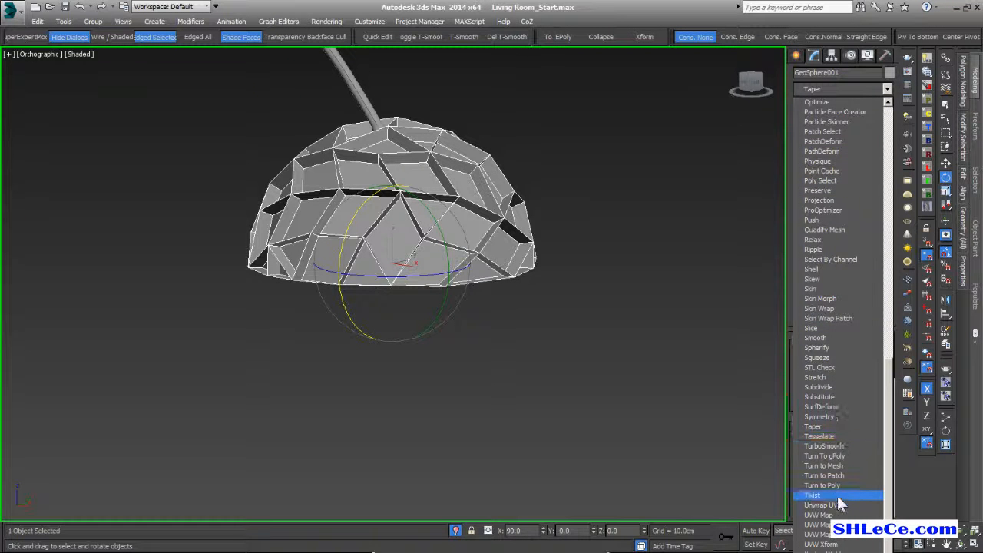
pyautogui.click(834, 447)
pyautogui.keyDown('alt'); pyautogui.moveTo(492, 269); pyautogui.dragTo(457, 257, button='middle'); pyautogui.keyUp('alt')
pyautogui.scroll(2, 456, 256)
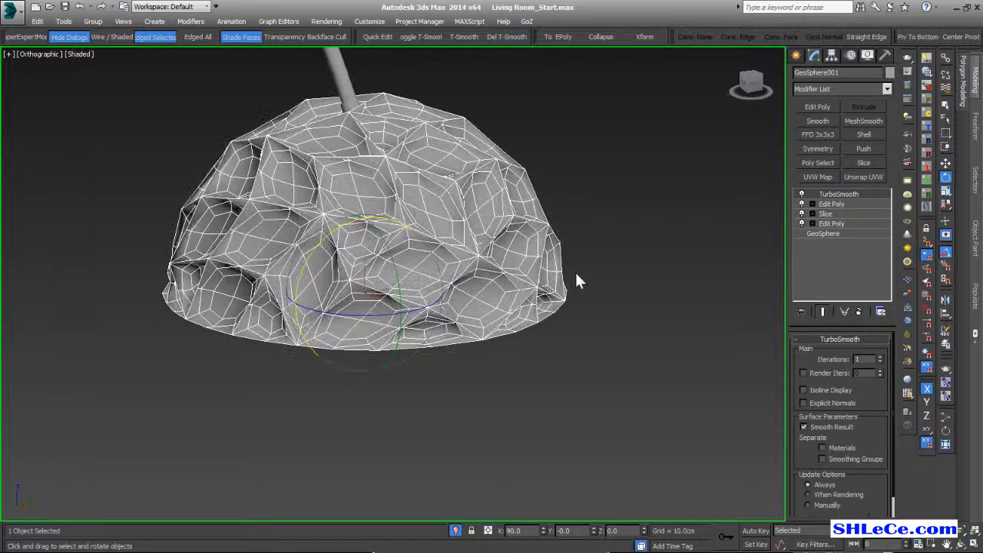
pyautogui.moveTo(576, 275); pyautogui.dragTo(592, 291, button='middle')
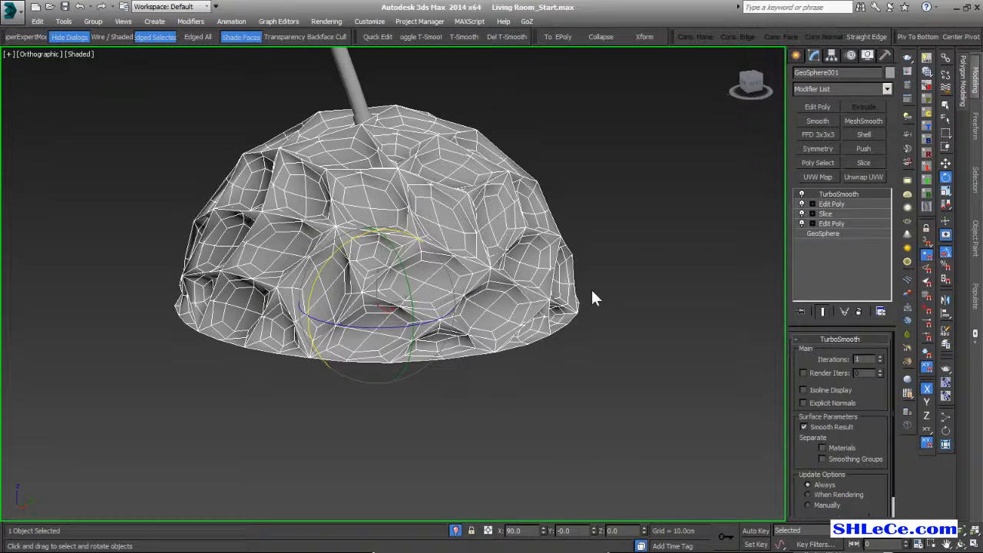
pyautogui.click(880, 356)
pyautogui.click(880, 357)
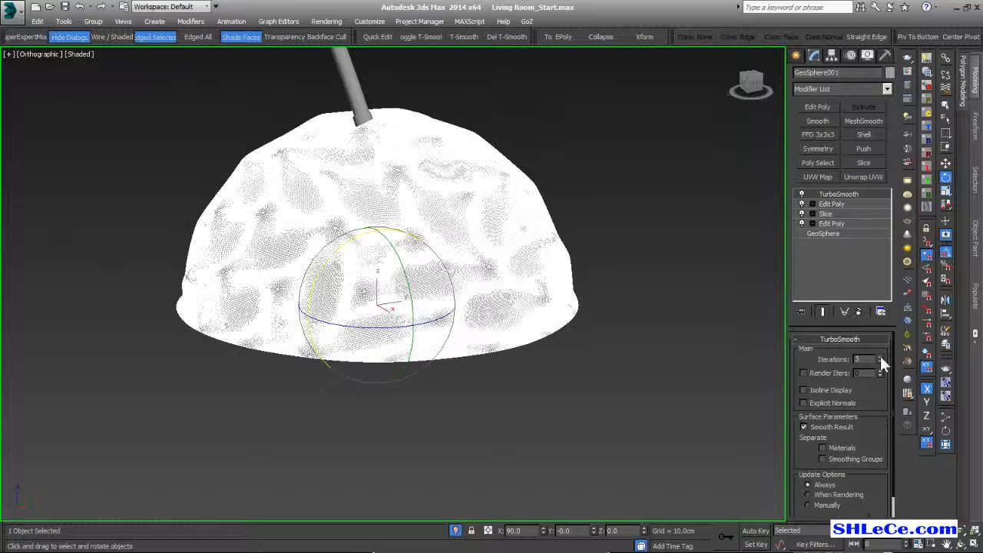
pyautogui.click(881, 361)
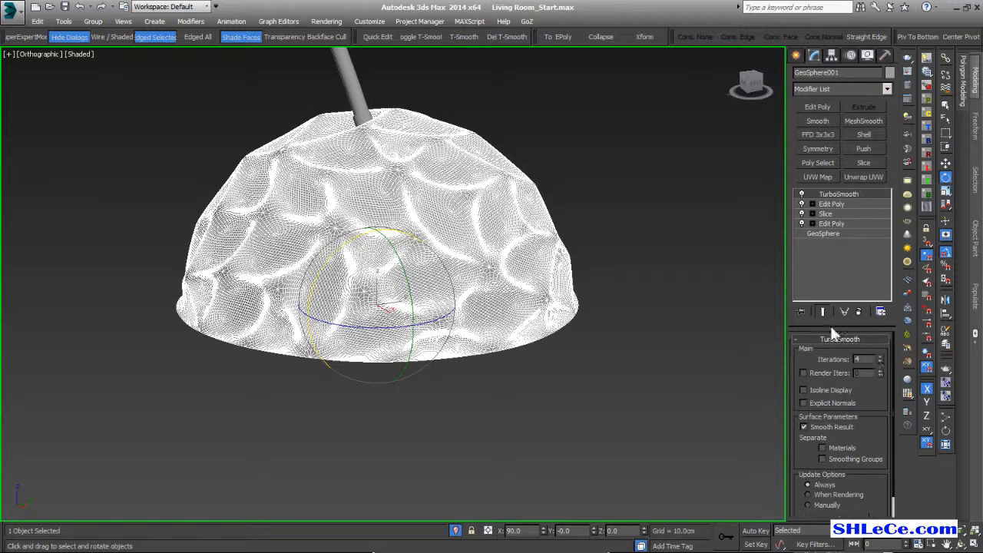
# Examine the smoothed dome shade and its fit on the arched pole from several angles.
pyautogui.click(616, 176)
pyautogui.scroll(-2, 567, 202)
pyautogui.keyDown('alt'); pyautogui.moveTo(518, 232); pyautogui.dragTo(343, 309, button='middle'); pyautogui.keyUp('alt')
pyautogui.scroll(3, 563, 245)
pyautogui.moveTo(602, 190); pyautogui.dragTo(495, 310, button='middle')
pyautogui.scroll(3, 480, 282)
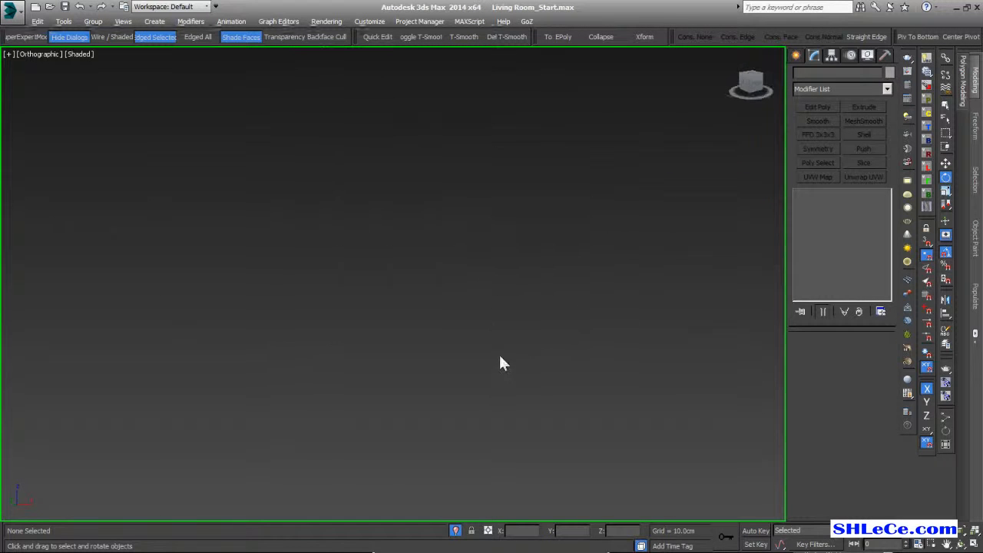
pyautogui.scroll(-5, 368, 240)
pyautogui.scroll(3, 555, 346)
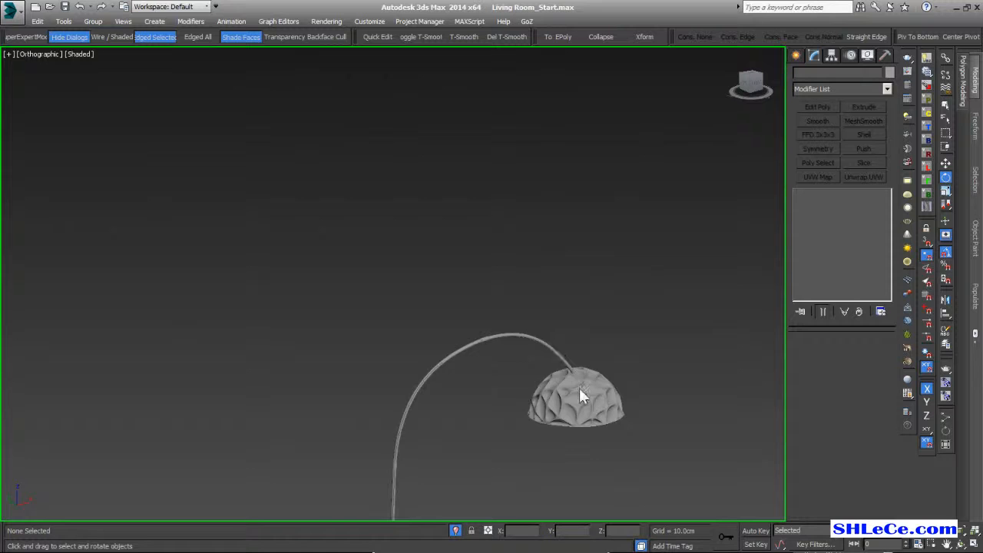
pyautogui.moveTo(580, 388); pyautogui.dragTo(480, 283, button='middle')
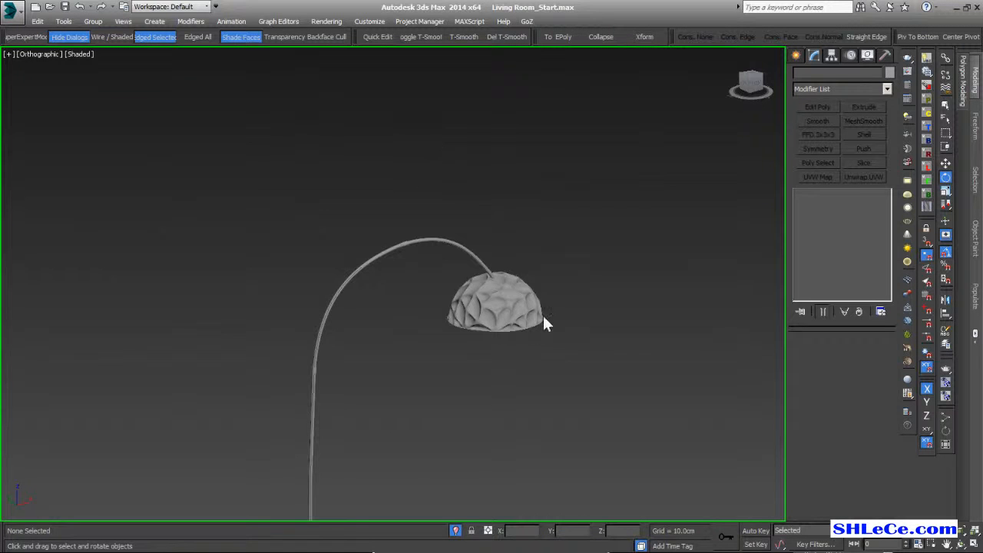
pyautogui.click(517, 309)
pyautogui.press('z')
pyautogui.keyDown('alt'); pyautogui.moveTo(503, 315); pyautogui.dragTo(534, 296, button='middle'); pyautogui.keyUp('alt')
pyautogui.click(659, 198)
pyautogui.moveTo(609, 295)
pyautogui.keyDown('alt'); pyautogui.mouseDown(button='middle')
pyautogui.moveTo(588, 299)
pyautogui.moveTo(605, 289)
pyautogui.mouseUp(button='middle'); pyautogui.keyUp('alt')
pyautogui.moveTo(730, 289); pyautogui.dragTo(473, 273, button='middle')
pyautogui.scroll(-2, 565, 326)
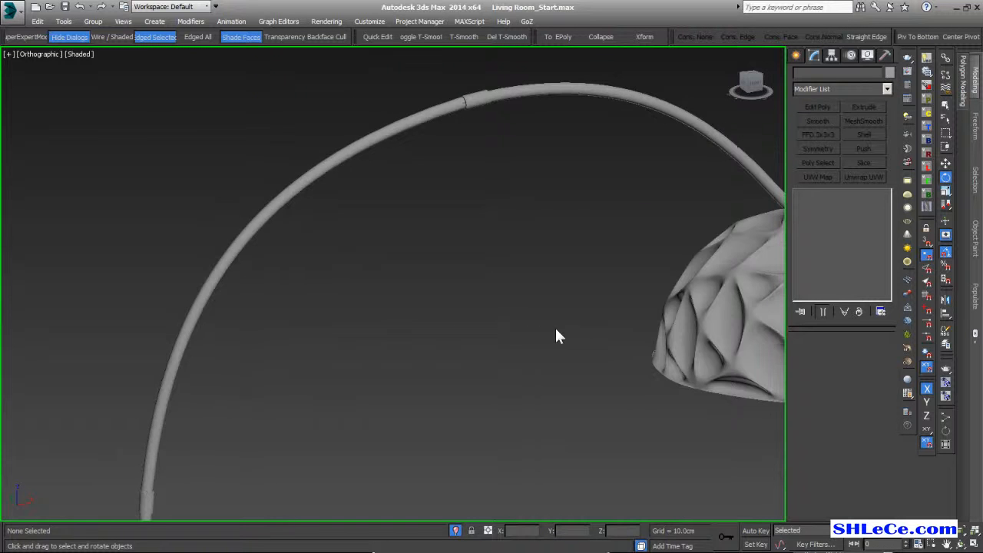
pyautogui.moveTo(565, 326); pyautogui.dragTo(416, 323, button='middle')
# Set the shade's TurboSmooth viewport iterations to 0 and enable render iterations with a value of 4.
pyautogui.click(728, 289)
pyautogui.moveTo(622, 295); pyautogui.dragTo(519, 295, button='middle')
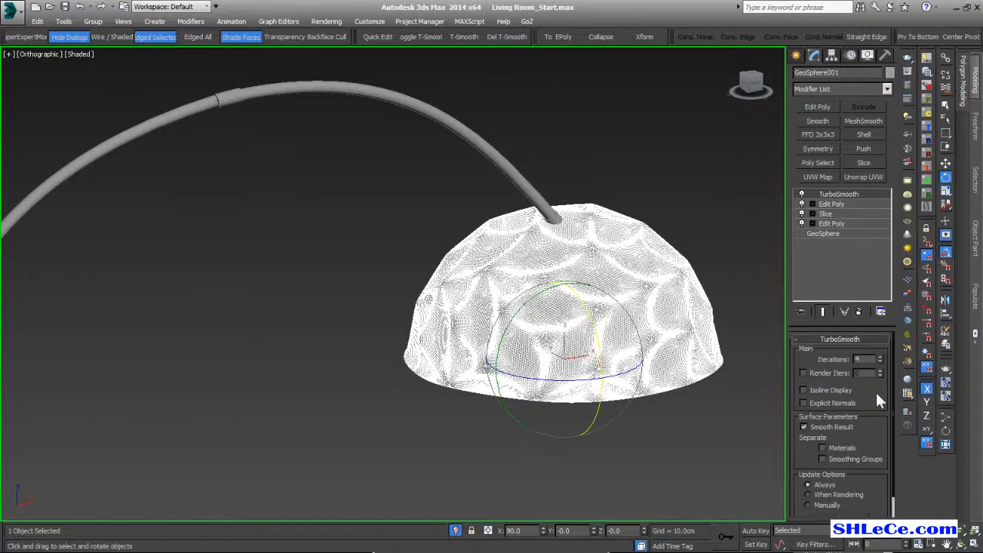
pyautogui.rightClick(881, 360)
pyautogui.click(804, 373)
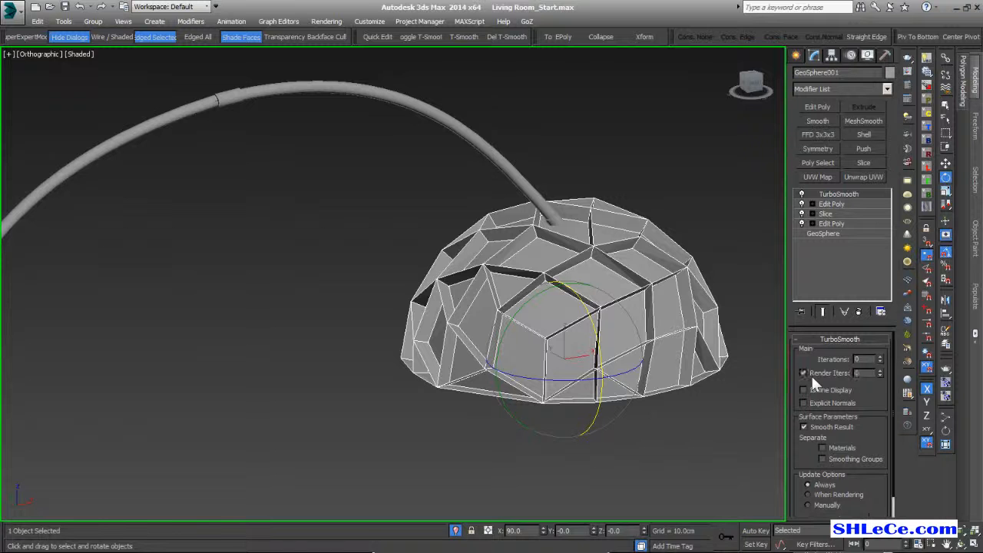
pyautogui.click(881, 371)
# Nudge the shade along X, Y and Z to about 3428.41, 1442.77, 165.66 cm to centre it under the pole's end.
pyautogui.moveTo(610, 293); pyautogui.dragTo(536, 376, button='middle')
pyautogui.scroll(-3, 530, 338)
pyautogui.press('w')
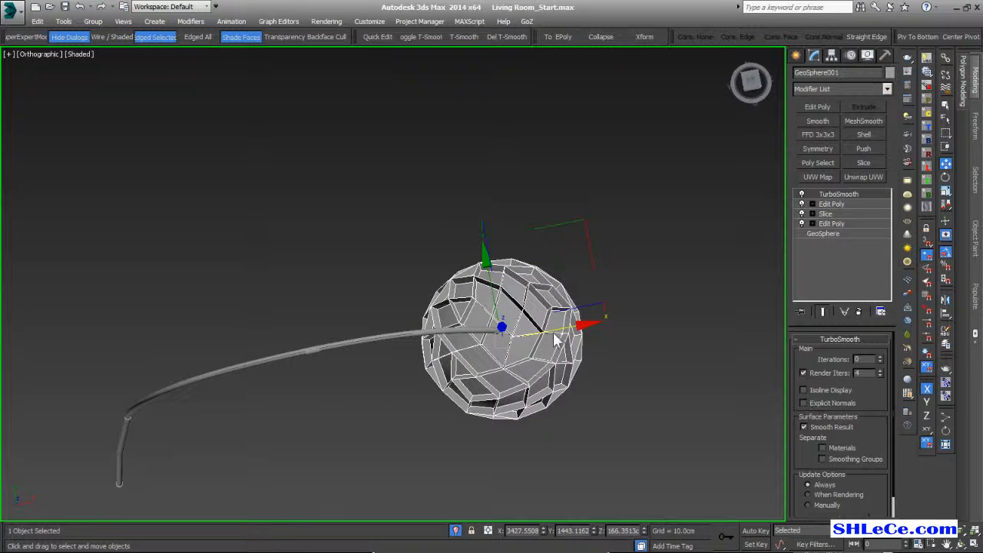
pyautogui.moveTo(553, 332); pyautogui.dragTo(555, 331)
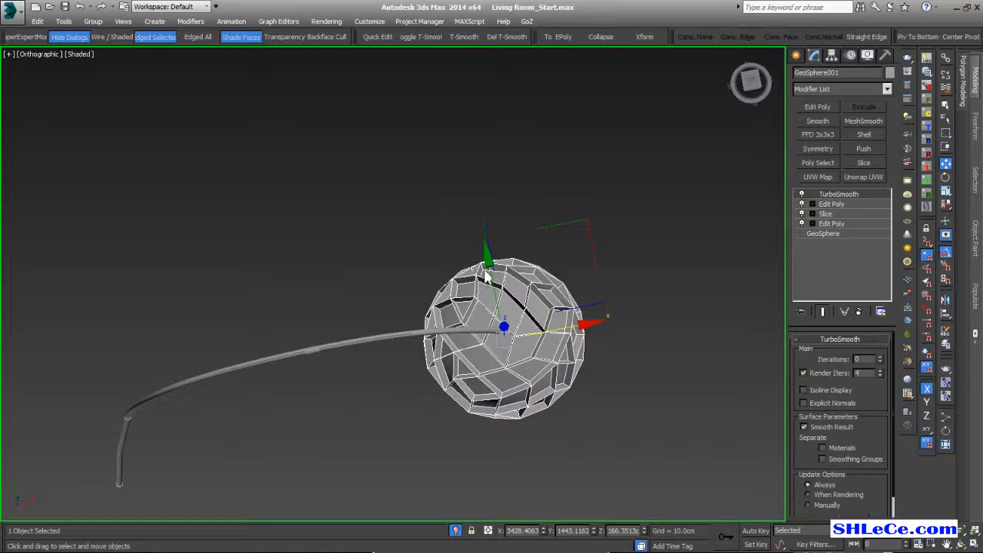
pyautogui.moveTo(490, 267); pyautogui.dragTo(491, 270)
pyautogui.keyDown('alt'); pyautogui.moveTo(443, 353); pyautogui.dragTo(467, 254, button='middle'); pyautogui.keyUp('alt')
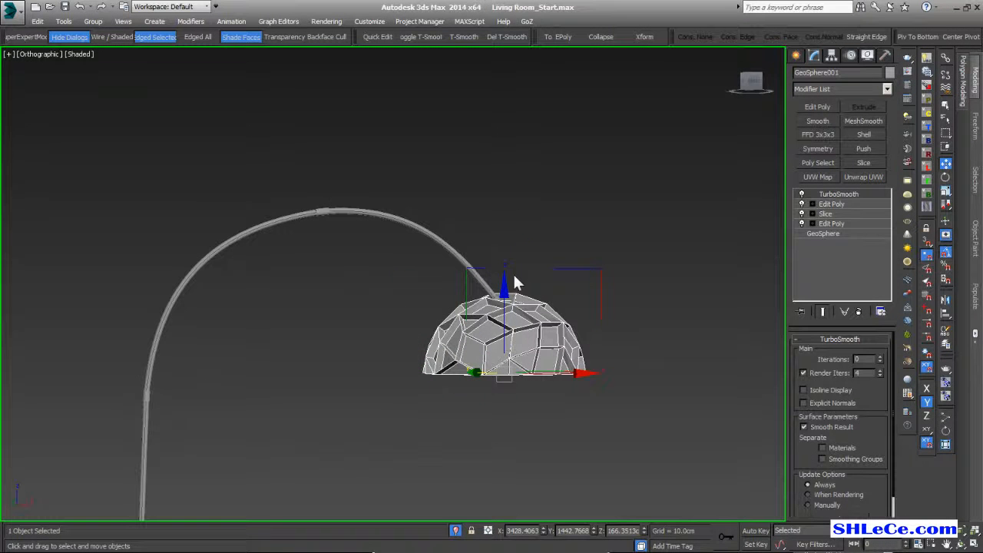
pyautogui.moveTo(504, 287); pyautogui.dragTo(504, 289)
pyautogui.keyDown('alt'); pyautogui.moveTo(484, 330); pyautogui.dragTo(492, 412, button='middle'); pyautogui.keyUp('alt')
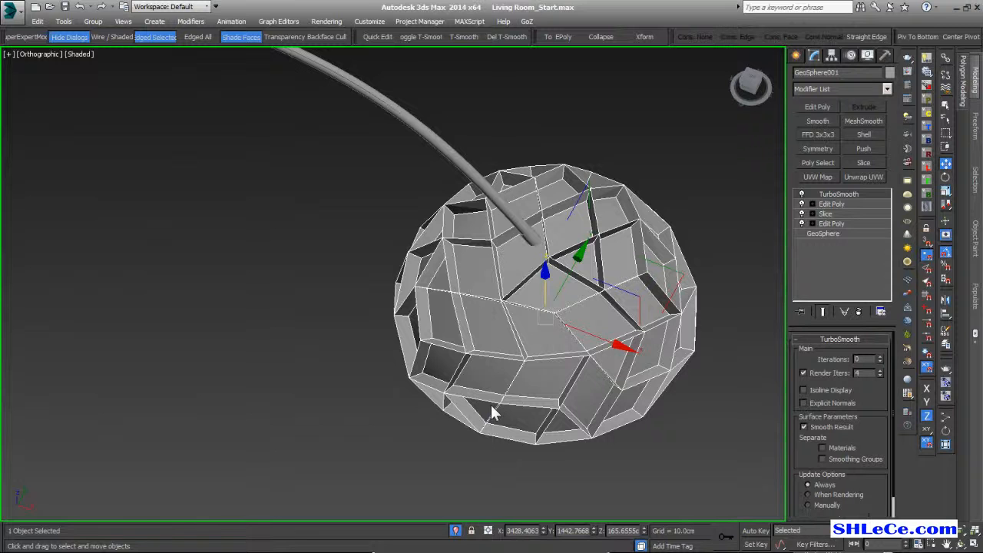
# Add an Edit Poly modifier to the dome shade and select all edges along its flat bottom rim.
pyautogui.click(818, 106)
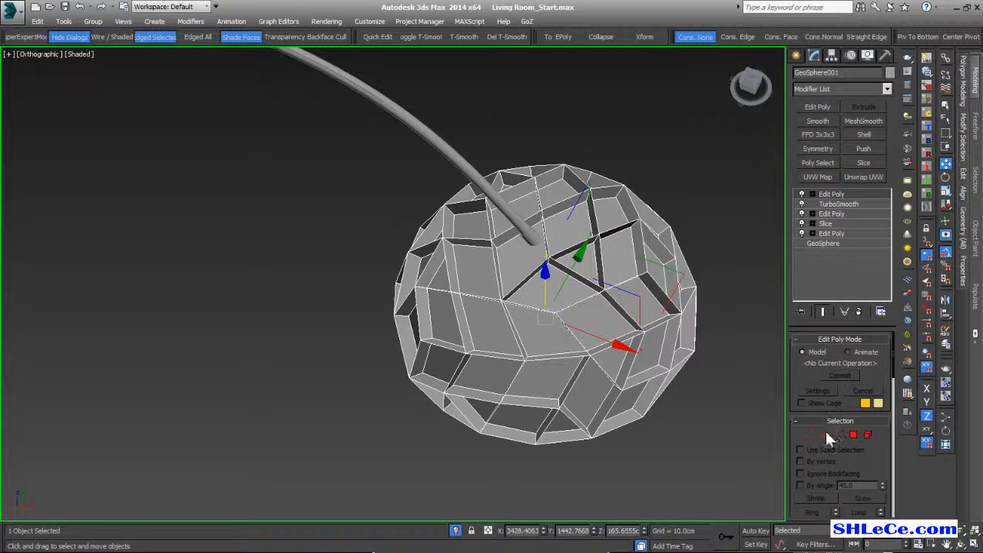
pyautogui.click(826, 435)
pyautogui.click(498, 435)
pyautogui.keyDown('alt'); pyautogui.moveTo(507, 444); pyautogui.dragTo(539, 428, button='middle'); pyautogui.keyUp('alt')
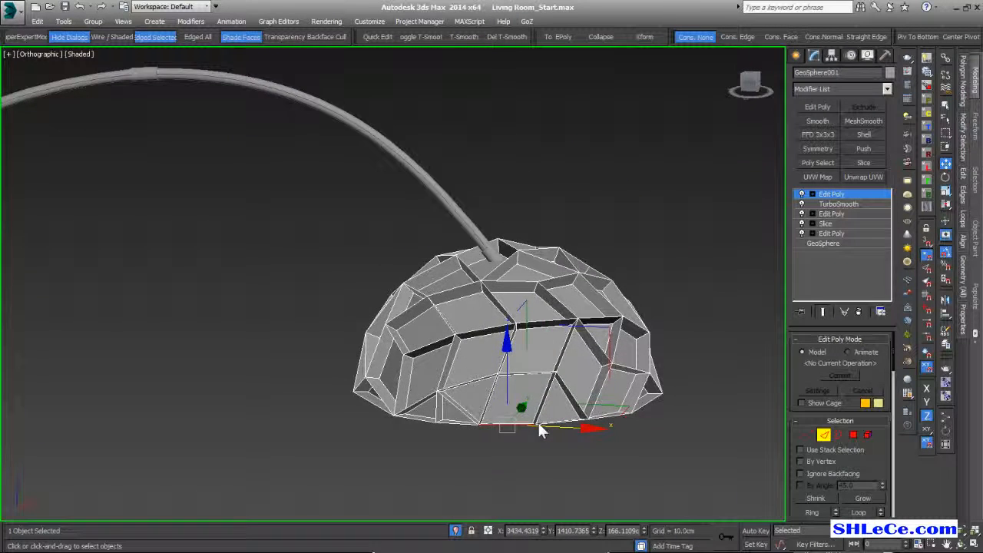
pyautogui.press('f')
pyautogui.press('z')
pyautogui.scroll(-10, 441, 376)
pyautogui.moveTo(442, 375); pyautogui.dragTo(394, 269, button='middle')
pyautogui.moveTo(125, 339); pyautogui.dragTo(644, 262)
pyautogui.keyDown('alt'); pyautogui.moveTo(596, 329); pyautogui.dragTo(457, 357, button='middle'); pyautogui.keyUp('alt')
pyautogui.hotkey('alt', 'z')
pyautogui.moveTo(417, 360); pyautogui.dragTo(436, 315)
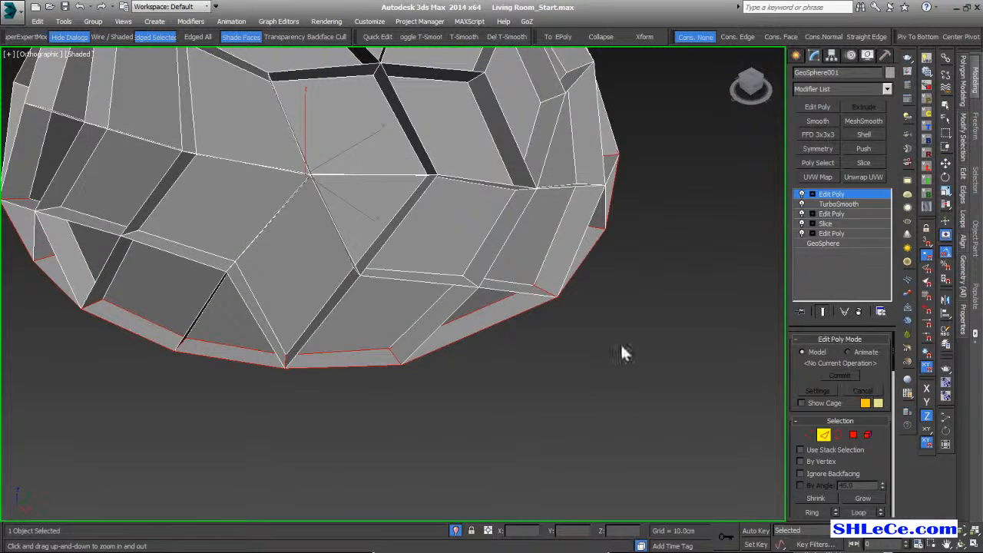
pyautogui.keyDown('alt'); pyautogui.moveTo(694, 378); pyautogui.dragTo(488, 315, button='middle'); pyautogui.keyUp('alt')
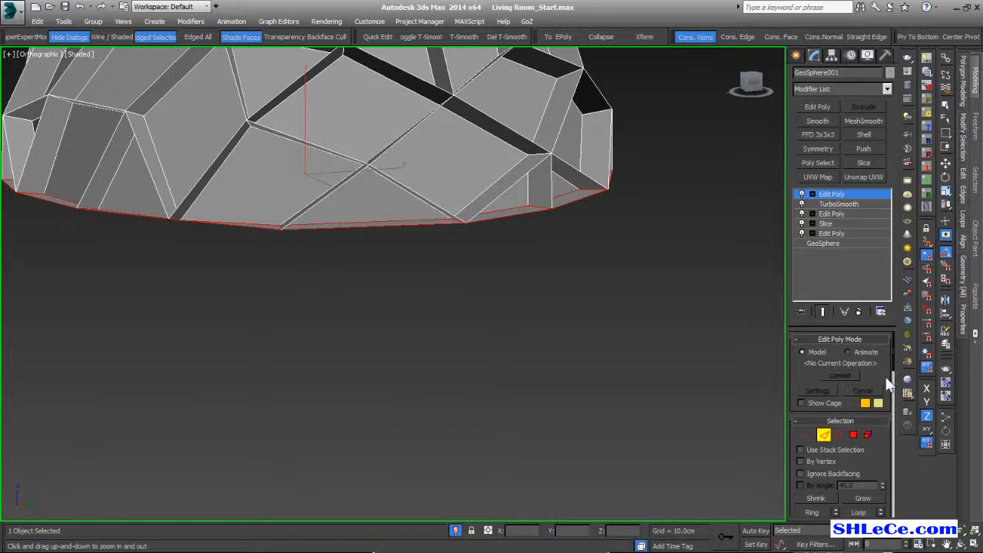
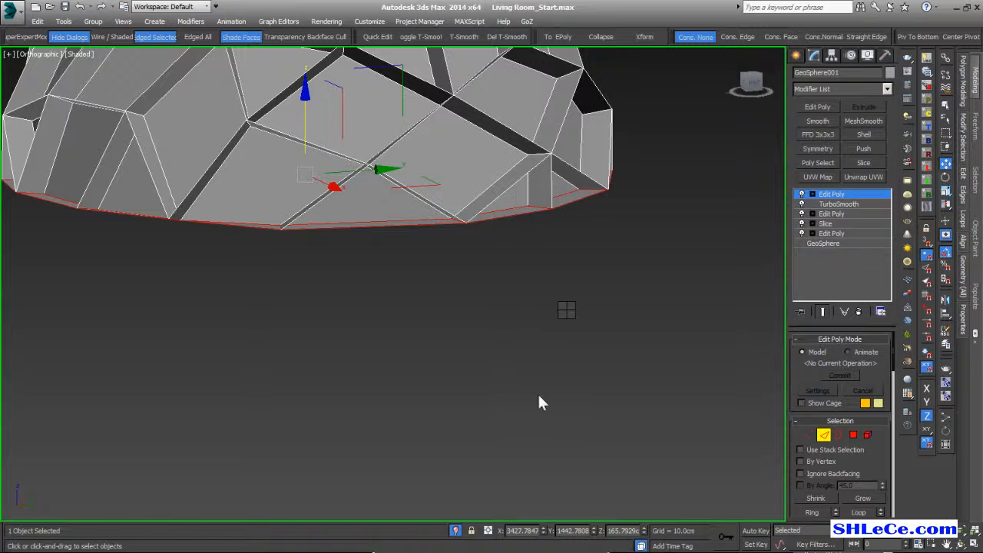
# Detach a clone of the selected bottom rim as a separate object, and remove the extra Edit Poly modifier from the shade.
pyautogui.click(976, 338)
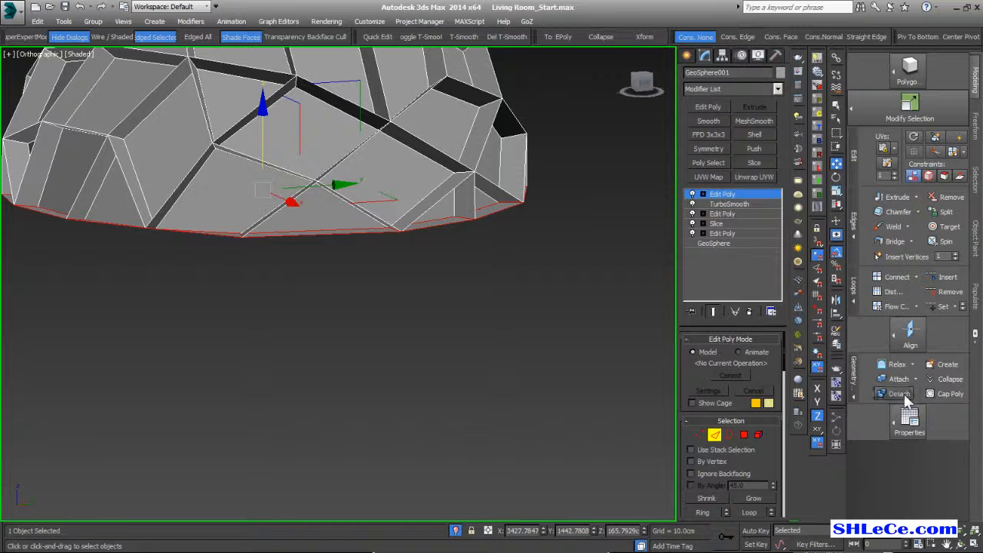
pyautogui.click(269, 244)
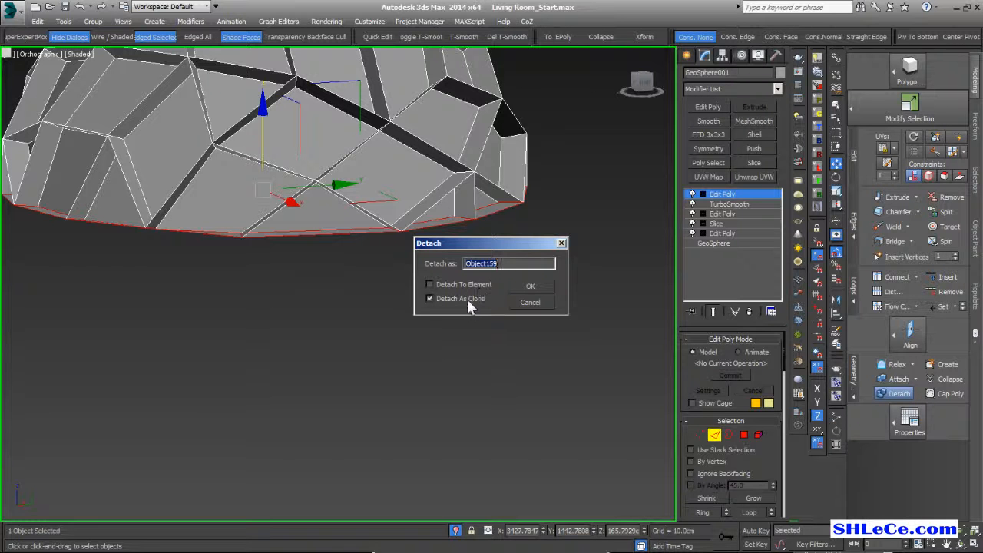
pyautogui.click(535, 288)
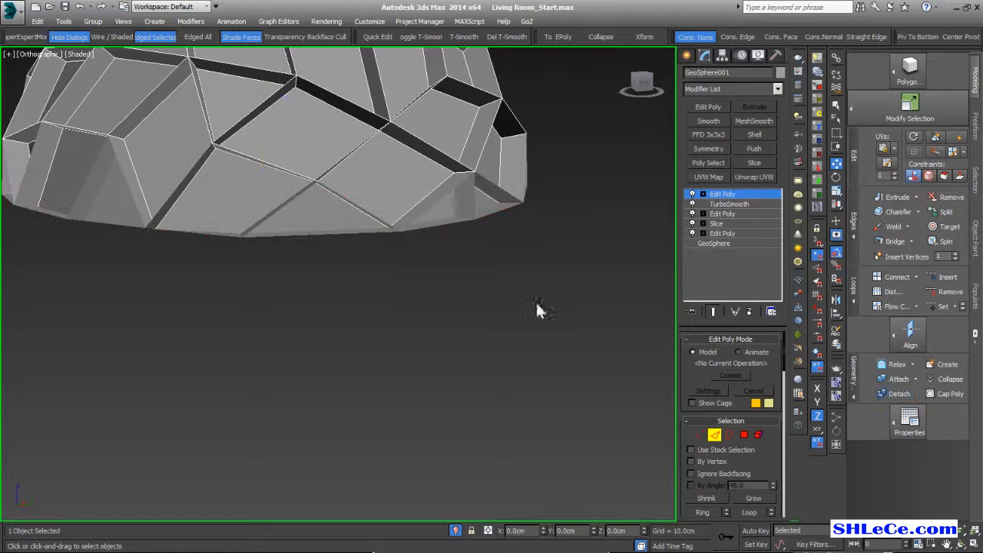
pyautogui.click(751, 311)
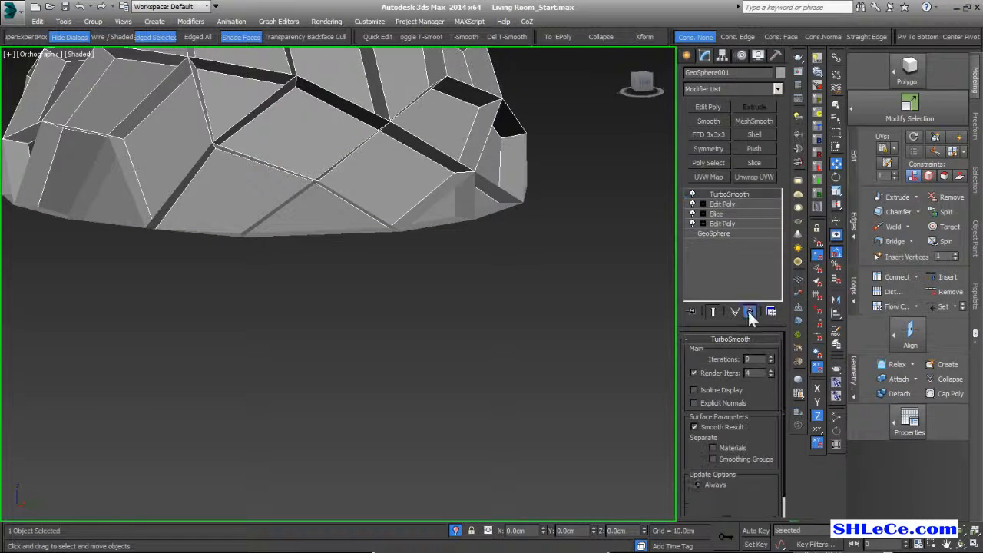
# Select the detached rim piece under the dome shade and isolate it.
pyautogui.moveTo(365, 279); pyautogui.dragTo(383, 315, button='middle')
pyautogui.click(383, 316)
pyautogui.click(372, 270)
pyautogui.moveTo(372, 270); pyautogui.dragTo(385, 288, button='middle')
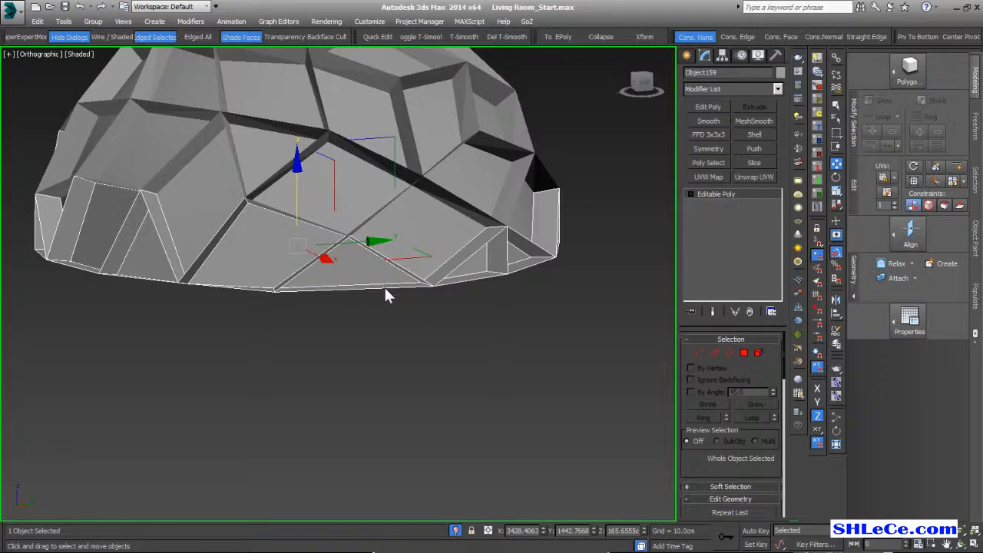
pyautogui.hotkey('alt', 'q')
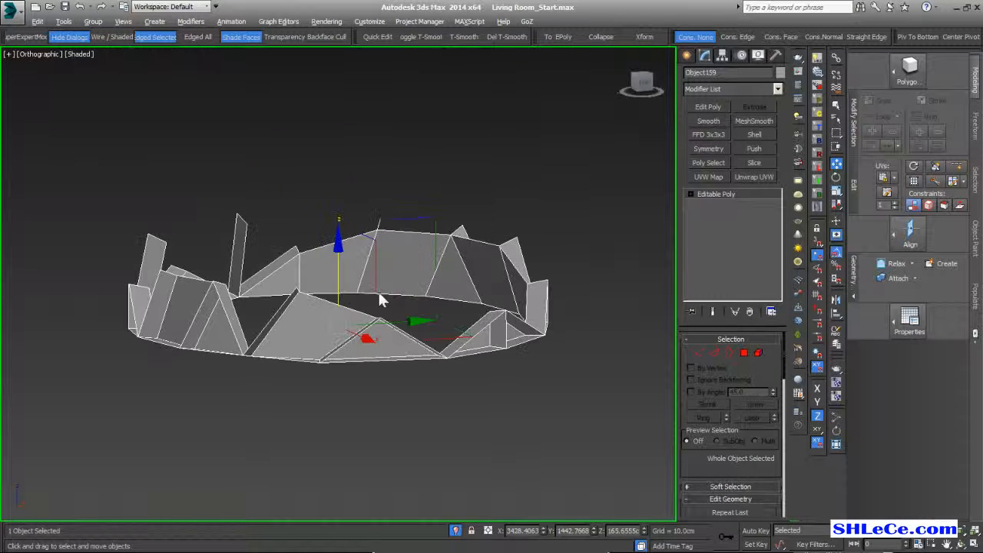
# Delete all vertices above the base line of the detached piece, leaving only its flat bottom ring.
pyautogui.keyDown('alt'); pyautogui.moveTo(377, 291); pyautogui.dragTo(375, 277, button='middle'); pyautogui.keyUp('alt')
pyautogui.press('f')
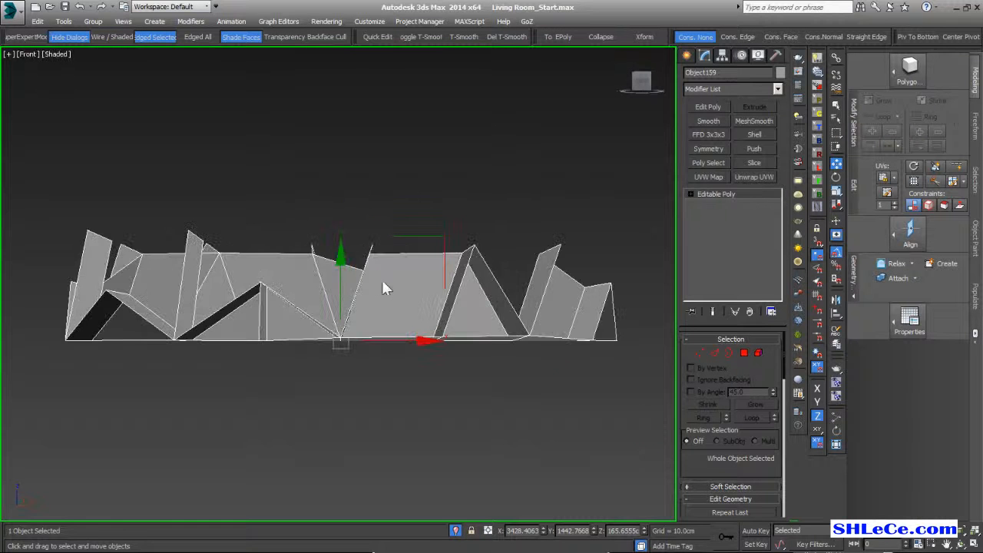
pyautogui.click(700, 352)
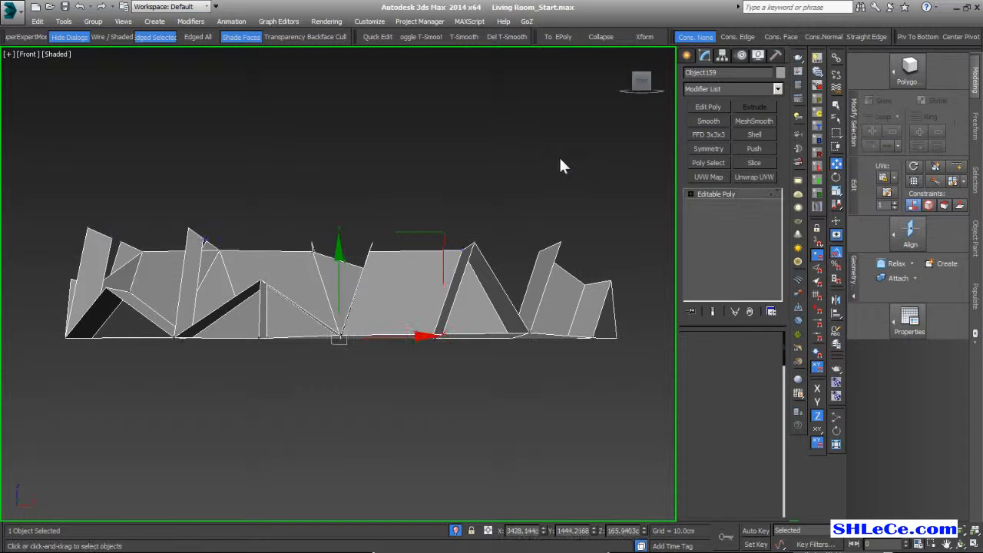
pyautogui.scroll(-3, 561, 165)
pyautogui.moveTo(216, 232); pyautogui.dragTo(213, 234)
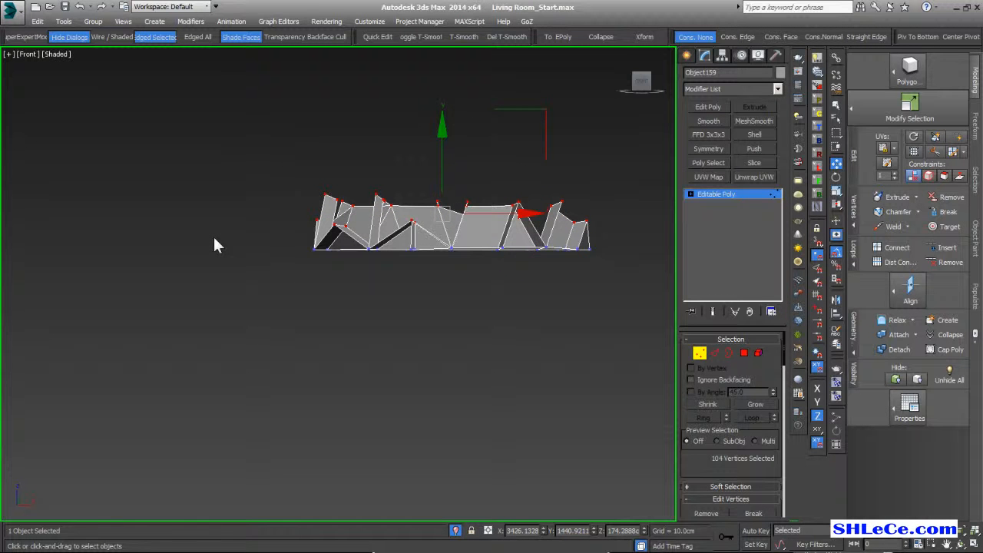
pyautogui.hotkey('ctrl', 'z')
pyautogui.keyDown('alt'); pyautogui.moveTo(327, 230); pyautogui.dragTo(384, 283, button='middle'); pyautogui.keyUp('alt')
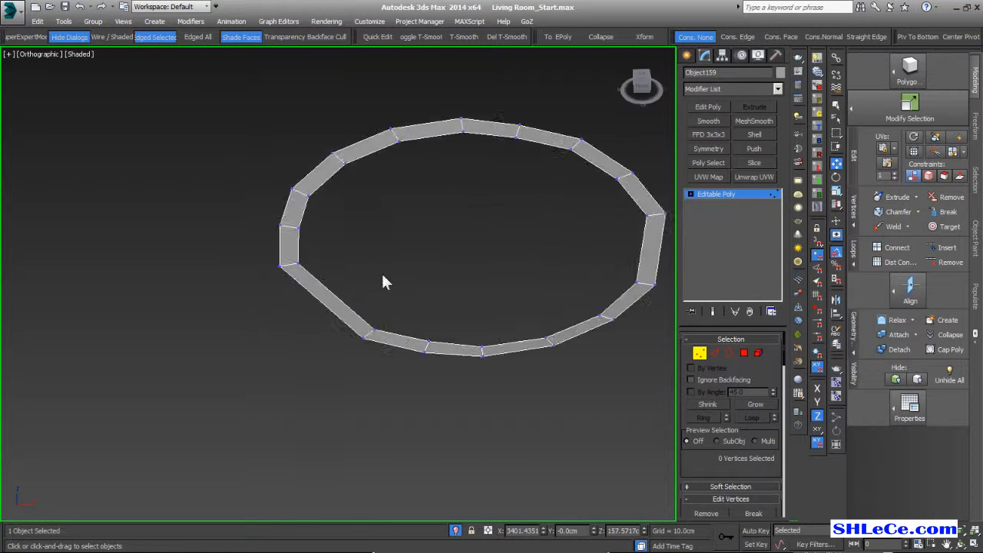
# End isolation and extrude all of the ring's polygons slightly downward to form a thin rim under the shade.
pyautogui.click(744, 353)
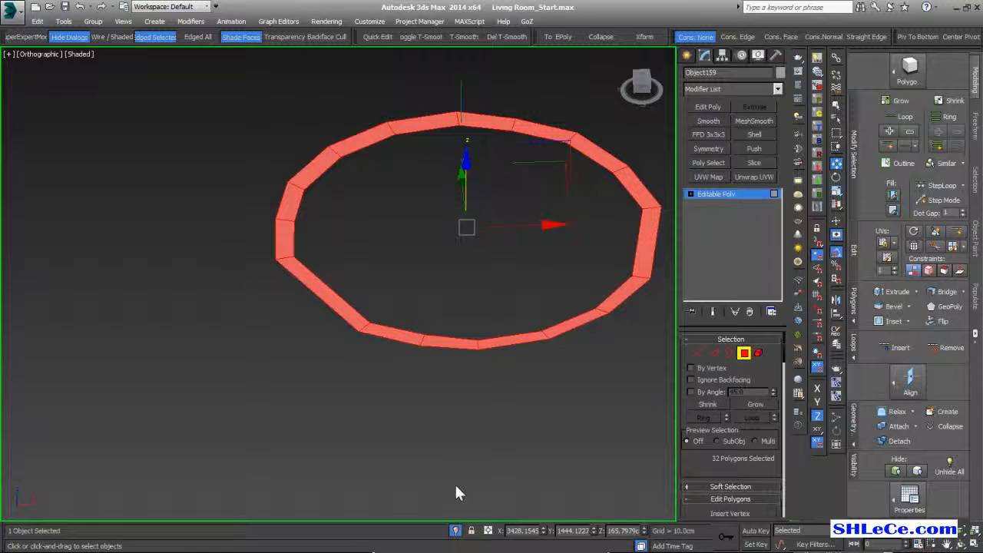
pyautogui.click(456, 530)
pyautogui.keyDown('alt'); pyautogui.moveTo(461, 382); pyautogui.dragTo(342, 307, button='middle'); pyautogui.keyUp('alt')
pyautogui.press('z')
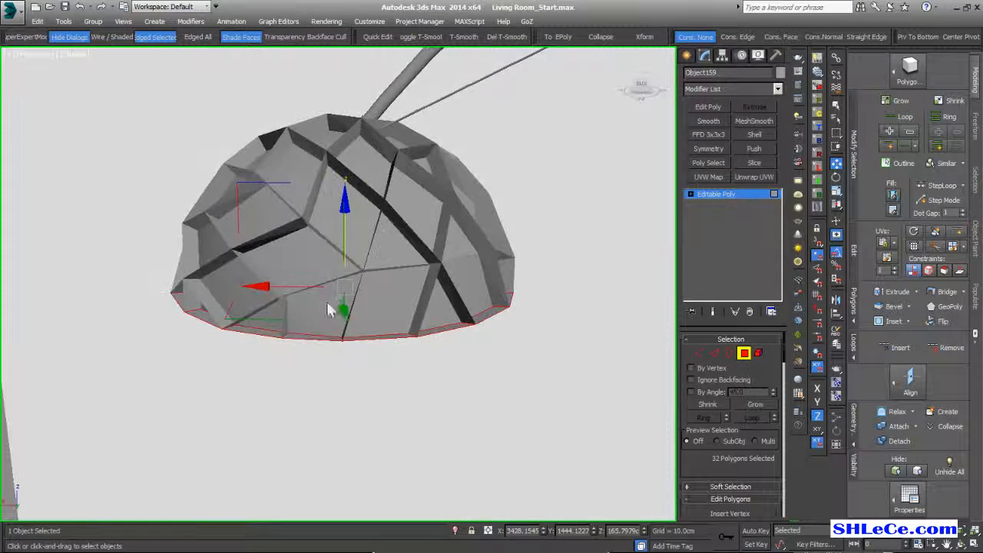
pyautogui.click(723, 89)
pyautogui.press('Escape')
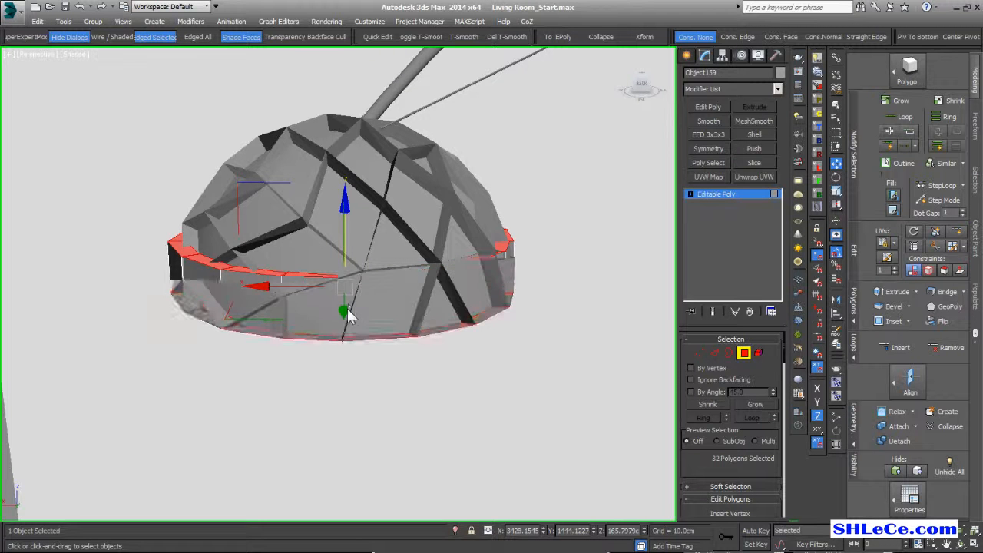
pyautogui.moveTo(347, 314); pyautogui.dragTo(354, 321)
pyautogui.keyDown('alt'); pyautogui.moveTo(358, 380); pyautogui.dragTo(343, 363, button='middle'); pyautogui.keyUp('alt')
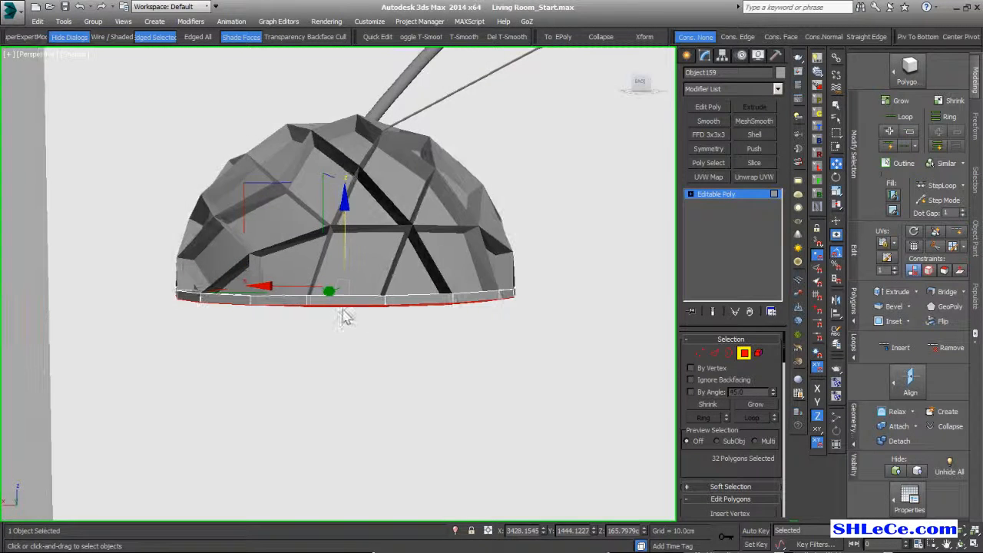
pyautogui.keyDown('alt'); pyautogui.moveTo(349, 321); pyautogui.dragTo(336, 379, button='middle'); pyautogui.keyUp('alt')
pyautogui.keyDown('alt'); pyautogui.moveTo(342, 330); pyautogui.dragTo(408, 367, button='middle'); pyautogui.keyUp('alt')
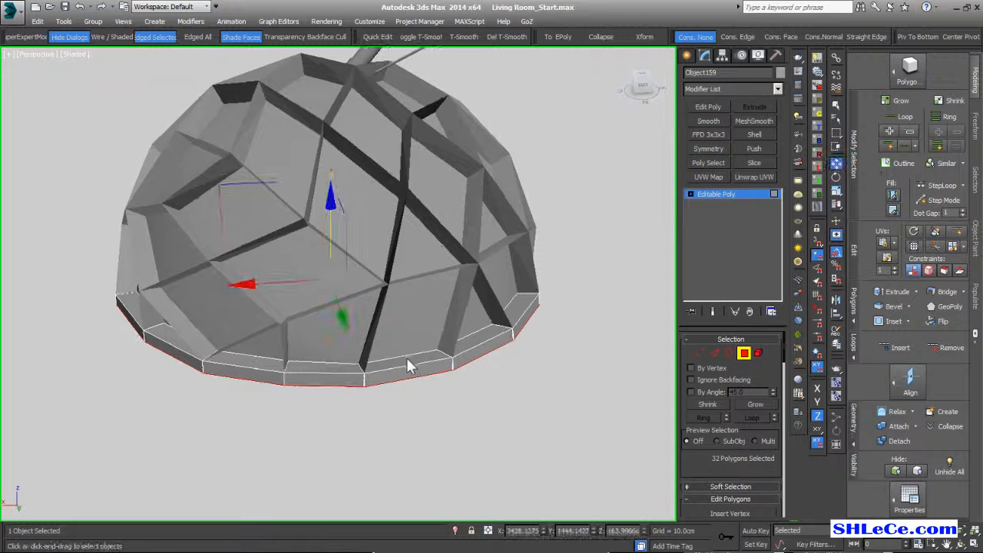
# Select five adjacent outer side faces of the extruded rim and isolate it.
pyautogui.click(401, 377)
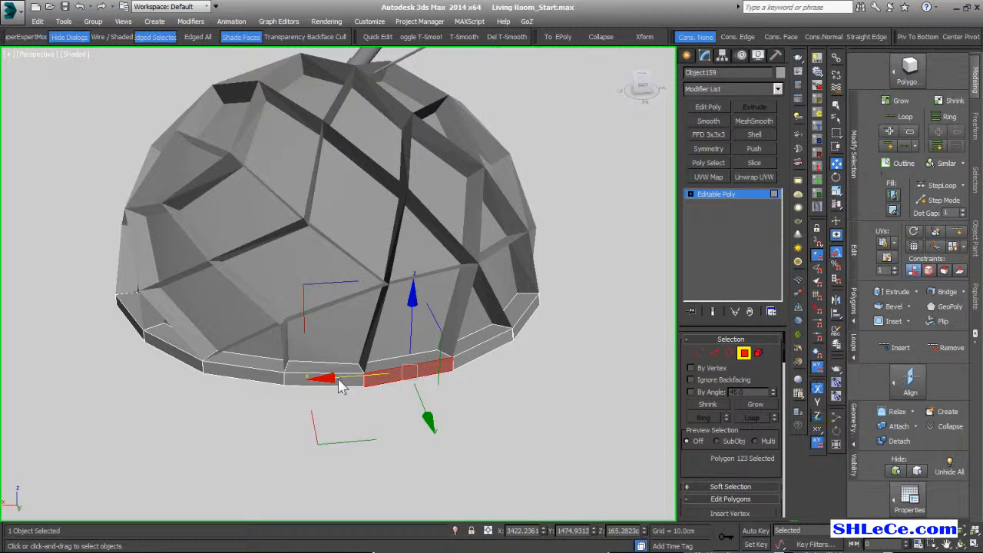
pyautogui.keyDown('ctrl'); pyautogui.click(332, 381); pyautogui.keyUp('ctrl')
pyautogui.keyDown('ctrl'); pyautogui.click(238, 376); pyautogui.keyUp('ctrl')
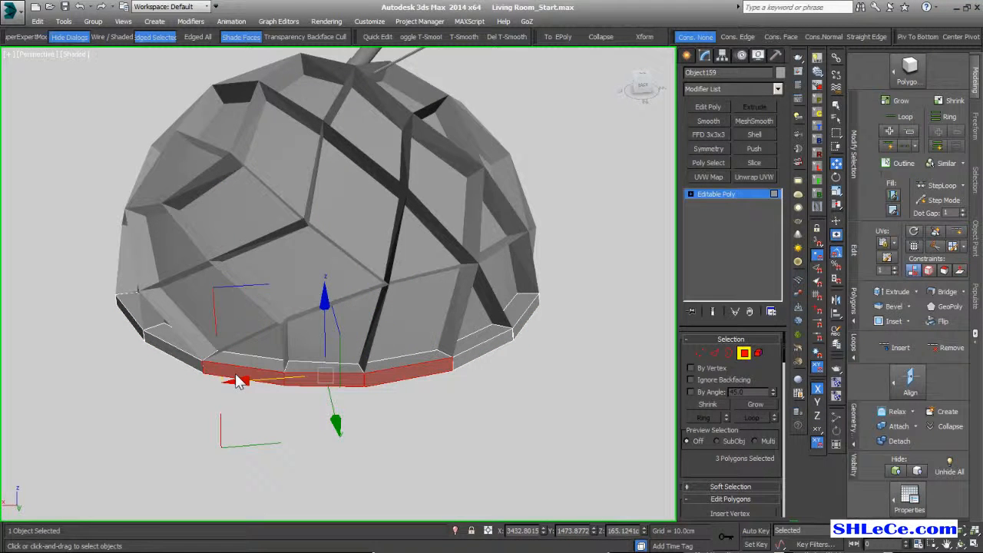
pyautogui.keyDown('ctrl'); pyautogui.click(186, 367); pyautogui.keyUp('ctrl')
pyautogui.keyDown('alt'); pyautogui.moveTo(184, 370); pyautogui.dragTo(169, 401, button='middle'); pyautogui.keyUp('alt')
pyautogui.keyDown('ctrl'); pyautogui.click(170, 402); pyautogui.keyUp('ctrl')
pyautogui.hotkey('alt', 'q')
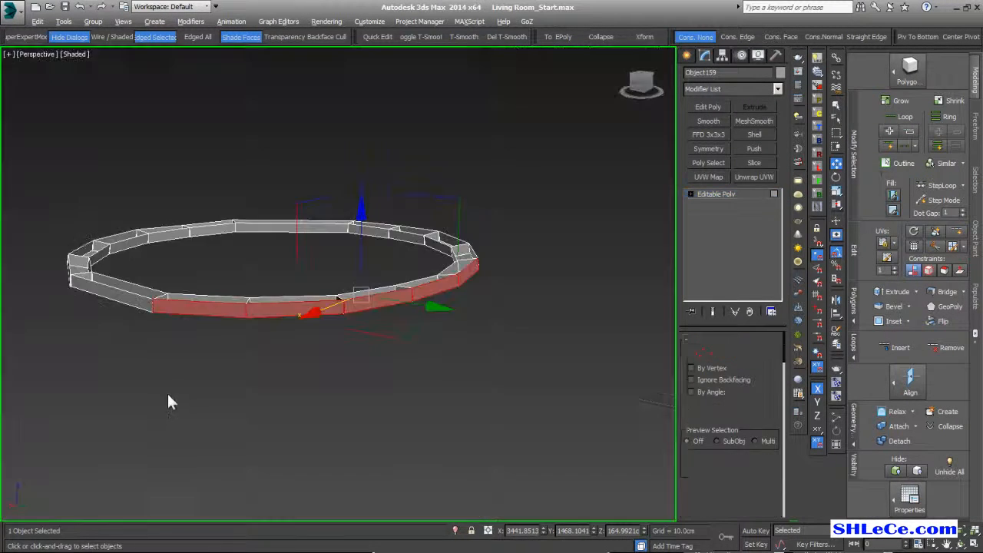
# Try to select the rim's side faces with a selection window in the front view.
pyautogui.press('f')
pyautogui.scroll(-2, 361, 399)
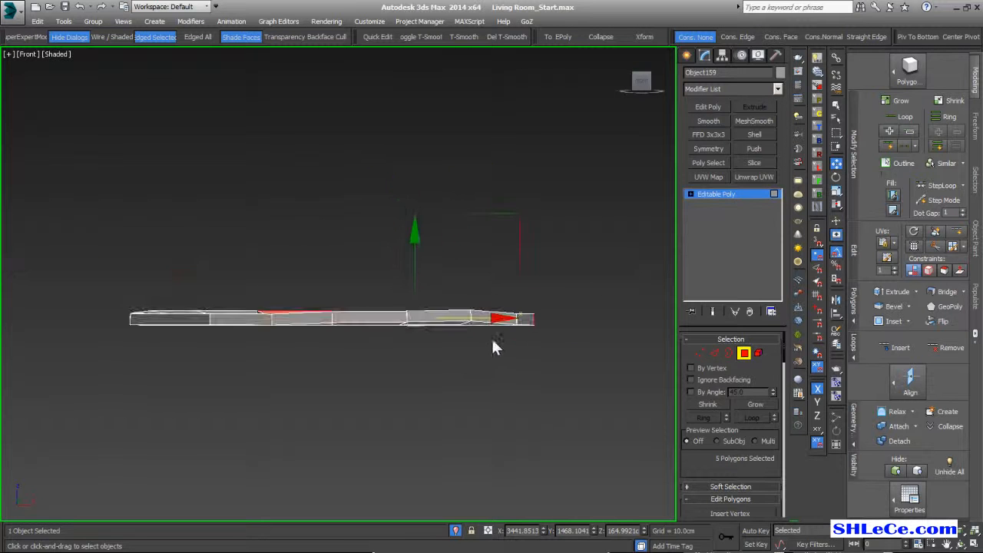
pyautogui.moveTo(561, 321); pyautogui.dragTo(74, 325)
pyautogui.keyDown('alt'); pyautogui.moveTo(450, 343); pyautogui.dragTo(558, 384, button='middle'); pyautogui.keyUp('alt')
pyautogui.click(555, 369)
# Try selecting the rim's faces by angle with thresholds of 0.23, 4.36 and 25.7676, and then all its vertices.
pyautogui.keyDown('alt'); pyautogui.moveTo(546, 335); pyautogui.dragTo(529, 287, button='middle'); pyautogui.keyUp('alt')
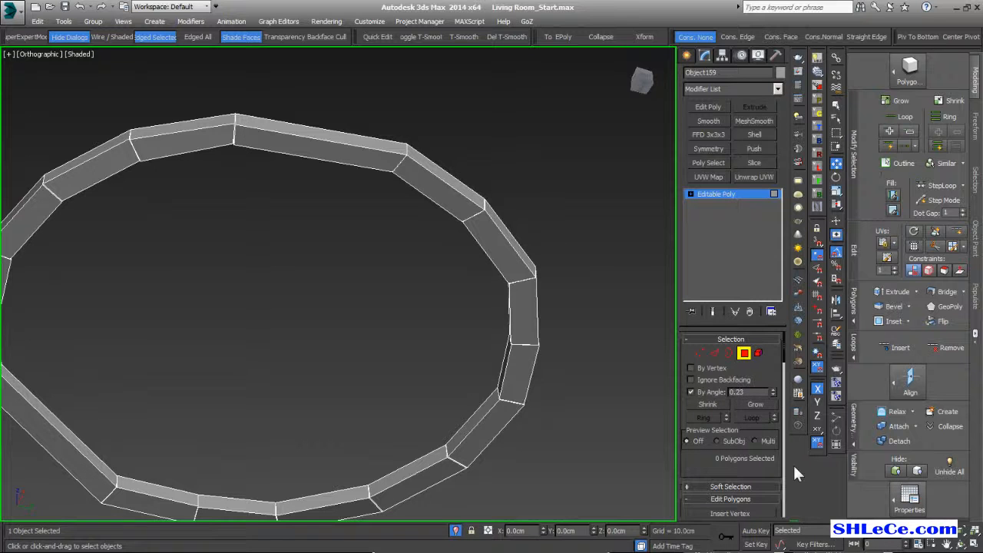
pyautogui.click(496, 253)
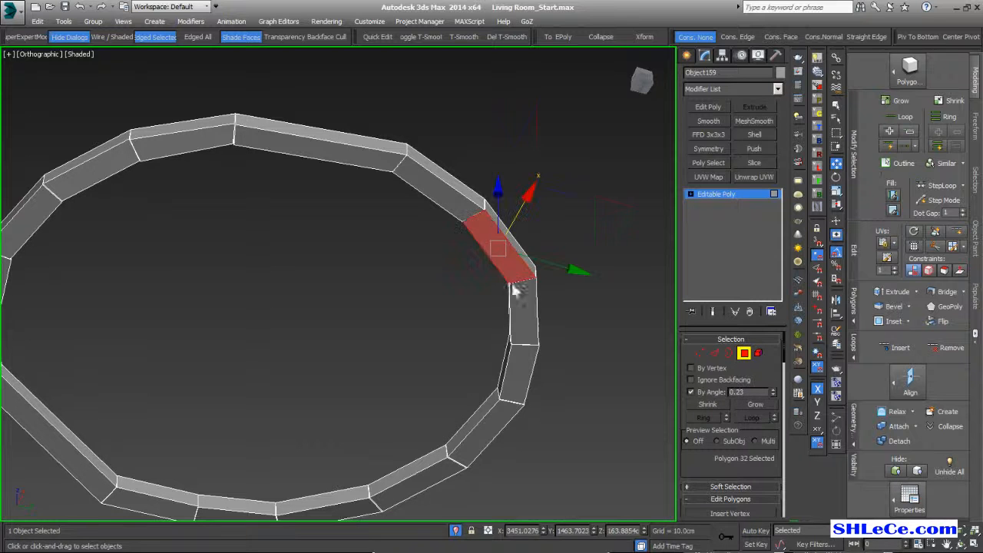
pyautogui.click(526, 315)
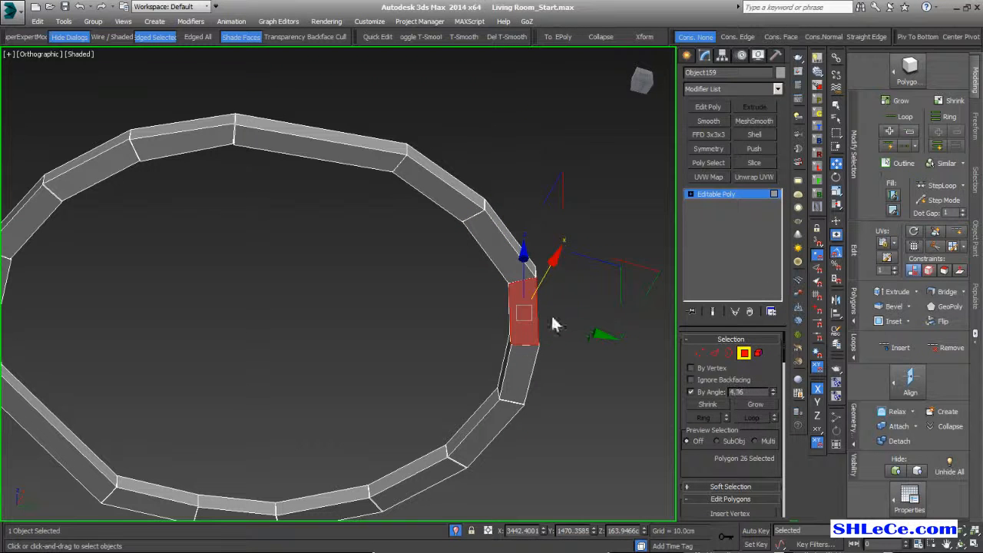
pyautogui.click(525, 359)
pyautogui.moveTo(774, 390); pyautogui.dragTo(771, 89)
pyautogui.click(505, 271)
pyautogui.hotkey('ctrl', 'z')
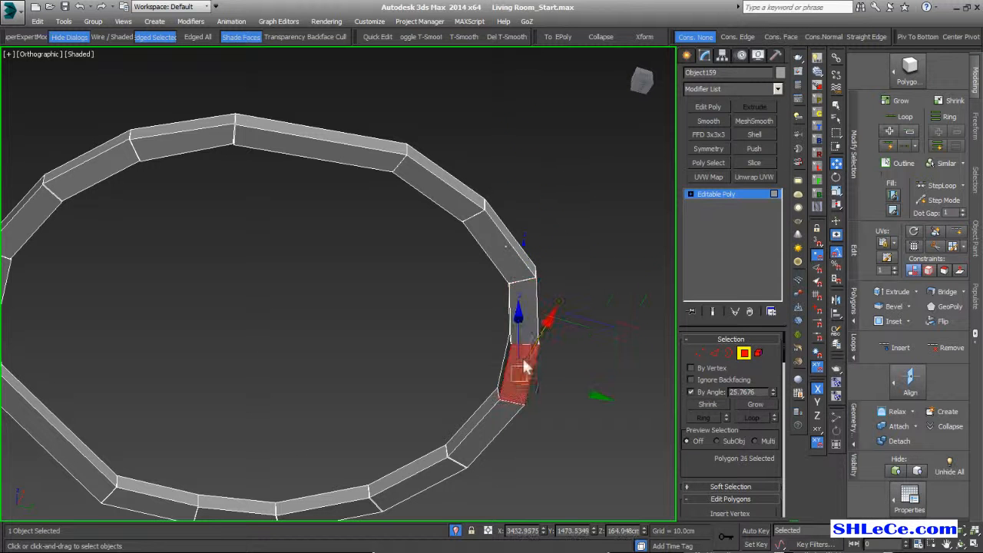
pyautogui.click(493, 244)
pyautogui.keyDown('alt'); pyautogui.moveTo(499, 275); pyautogui.dragTo(311, 173, button='middle'); pyautogui.keyUp('alt')
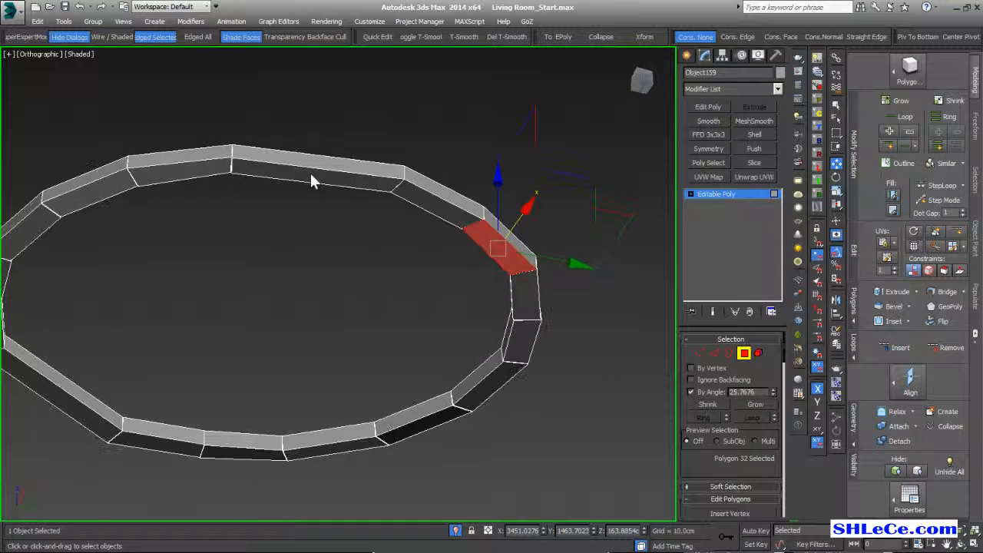
pyautogui.click(699, 350)
pyautogui.hotkey('ctrl', 'a')
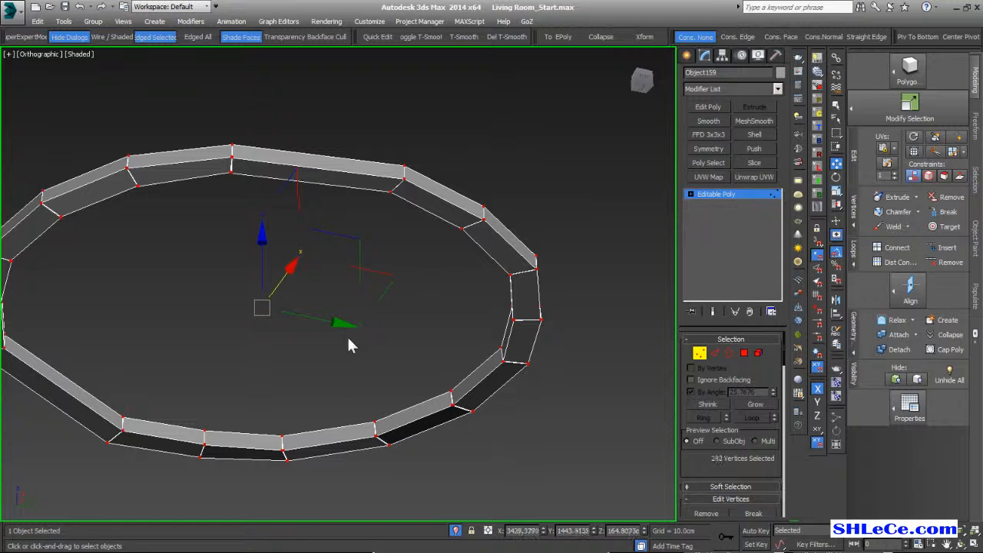
# Select the hidden internal faces at one joint between the rim's segments and delete them.
pyautogui.keyDown('alt'); pyautogui.moveTo(490, 354); pyautogui.dragTo(494, 361, button='middle'); pyautogui.keyUp('alt')
pyautogui.press('4')
pyautogui.keyDown('alt'); pyautogui.moveTo(610, 345); pyautogui.dragTo(500, 351, button='middle'); pyautogui.keyUp('alt')
pyautogui.click(483, 314)
pyautogui.moveTo(456, 293); pyautogui.dragTo(537, 328)
pyautogui.keyDown('alt'); pyautogui.moveTo(520, 341); pyautogui.dragTo(507, 367, button='middle'); pyautogui.keyUp('alt')
pyautogui.moveTo(448, 254); pyautogui.dragTo(512, 322)
pyautogui.keyDown('alt'); pyautogui.moveTo(511, 323); pyautogui.dragTo(453, 258, button='middle'); pyautogui.keyUp('alt')
pyautogui.moveTo(453, 256); pyautogui.dragTo(525, 355)
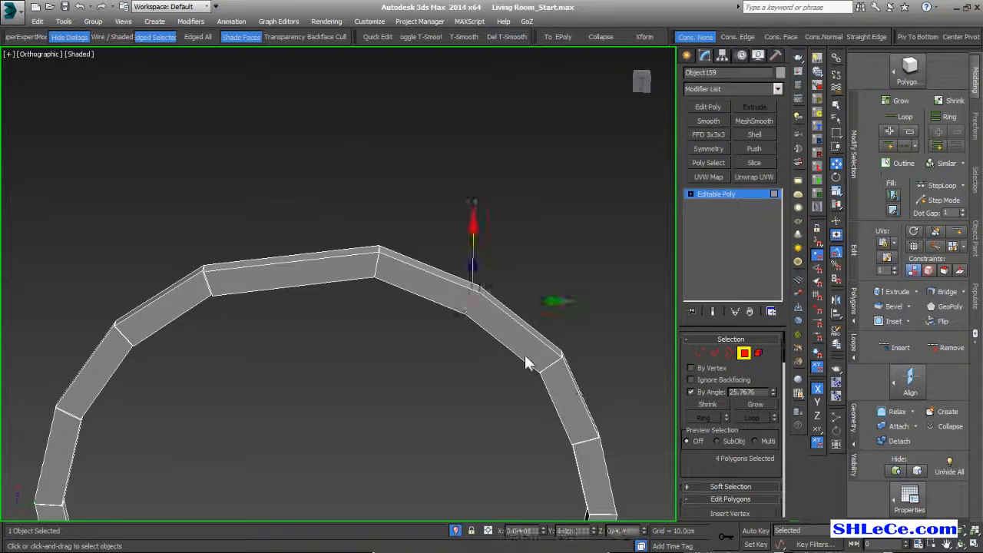
pyautogui.press('Delete')
# Delete the hidden internal faces at each remaining segment joint around the rim.
pyautogui.moveTo(319, 240); pyautogui.dragTo(378, 259, button='middle')
pyautogui.moveTo(354, 226); pyautogui.dragTo(470, 348)
pyautogui.press('Delete')
pyautogui.moveTo(326, 328); pyautogui.dragTo(465, 263, button='middle')
pyautogui.moveTo(434, 266); pyautogui.dragTo(435, 267)
pyautogui.press('Delete')
pyautogui.moveTo(248, 265); pyautogui.dragTo(347, 319)
pyautogui.press('Delete')
pyautogui.moveTo(348, 335); pyautogui.dragTo(398, 243, button='middle')
pyautogui.moveTo(359, 289); pyautogui.dragTo(359, 290)
pyautogui.press('Delete')
pyautogui.moveTo(246, 346); pyautogui.dragTo(358, 380)
pyautogui.press('Delete')
pyautogui.moveTo(359, 381); pyautogui.dragTo(368, 268, button='middle')
pyautogui.moveTo(282, 295); pyautogui.dragTo(393, 351)
pyautogui.press('Delete')
pyautogui.moveTo(392, 351); pyautogui.dragTo(351, 278, button='middle')
pyautogui.moveTo(294, 303); pyautogui.dragTo(357, 334)
pyautogui.press('Delete')
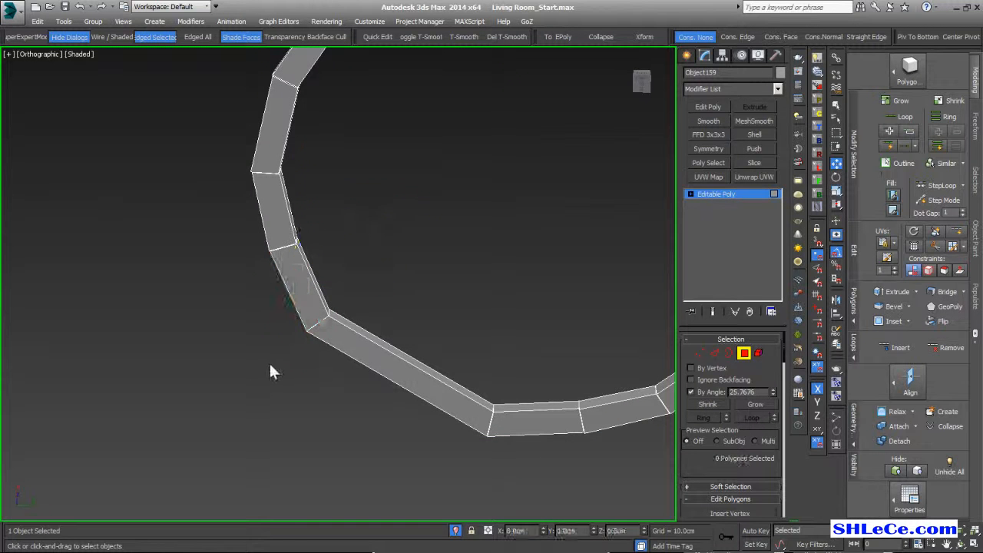
pyautogui.moveTo(255, 301); pyautogui.dragTo(393, 351)
pyautogui.press('Delete')
pyautogui.moveTo(393, 350); pyautogui.dragTo(303, 276, button='middle')
pyautogui.moveTo(368, 290); pyautogui.dragTo(420, 398)
pyautogui.press('Delete')
pyautogui.moveTo(477, 266); pyautogui.dragTo(535, 382)
pyautogui.press('Delete')
pyautogui.moveTo(536, 381); pyautogui.dragTo(396, 409, button='middle')
pyautogui.moveTo(402, 294); pyautogui.dragTo(469, 385)
pyautogui.press('Delete')
pyautogui.moveTo(485, 351); pyautogui.dragTo(454, 389, button='middle')
pyautogui.moveTo(506, 364); pyautogui.dragTo(427, 421, button='middle')
pyautogui.moveTo(377, 316); pyautogui.dragTo(497, 358)
pyautogui.moveTo(489, 258); pyautogui.dragTo(473, 216)
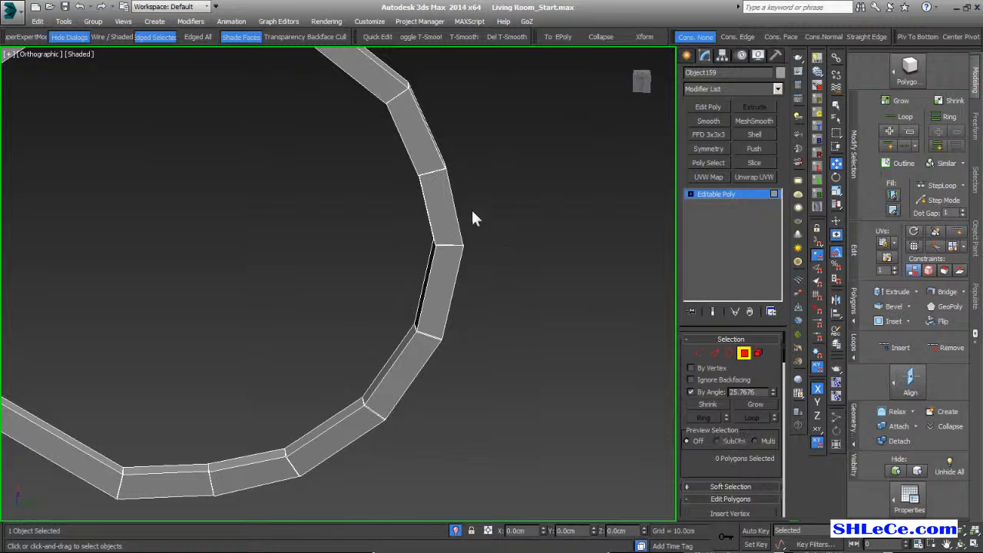
# Select all vertices of the rim, weld the coincident ones, and inspect a corner up close.
pyautogui.click(699, 352)
pyautogui.hotkey('ctrl', 'a')
pyautogui.scroll(-3, 439, 323)
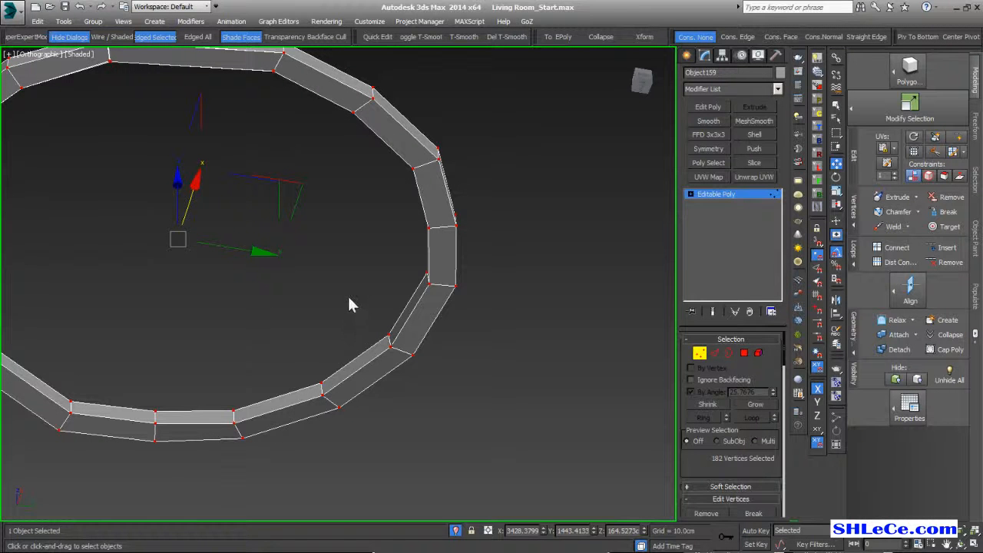
pyautogui.hotkey('ctrl', 'shift', 'w')
pyautogui.moveTo(341, 321); pyautogui.dragTo(363, 368, button='middle')
pyautogui.keyDown('alt'); pyautogui.moveTo(363, 368); pyautogui.dragTo(416, 359, button='middle'); pyautogui.keyUp('alt')
pyautogui.scroll(4, 152, 225)
pyautogui.moveTo(152, 225); pyautogui.dragTo(198, 292, button='middle')
pyautogui.scroll(3, 322, 253)
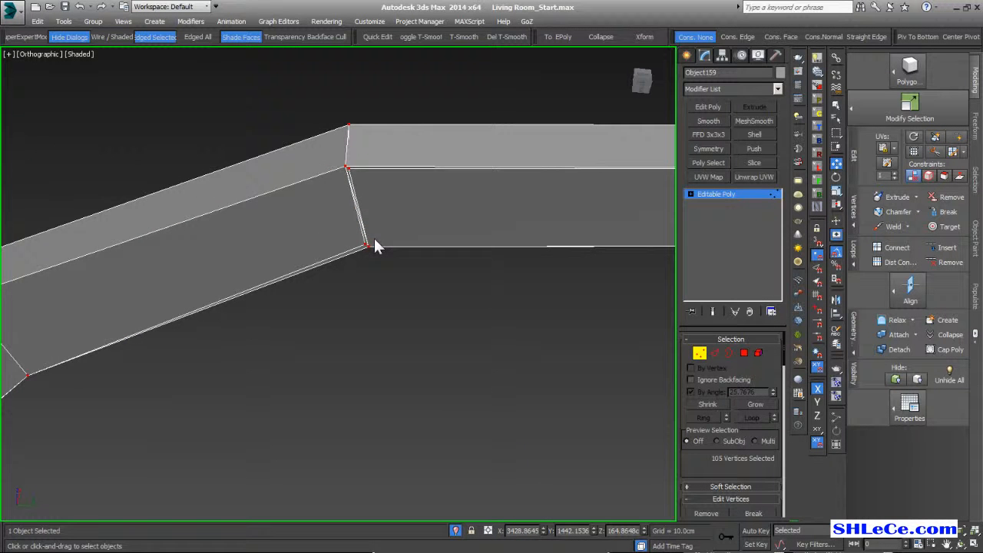
# Select the vertices at one corner of the rim and examine the joint from several angles.
pyautogui.click(398, 319)
pyautogui.moveTo(321, 104); pyautogui.dragTo(419, 257)
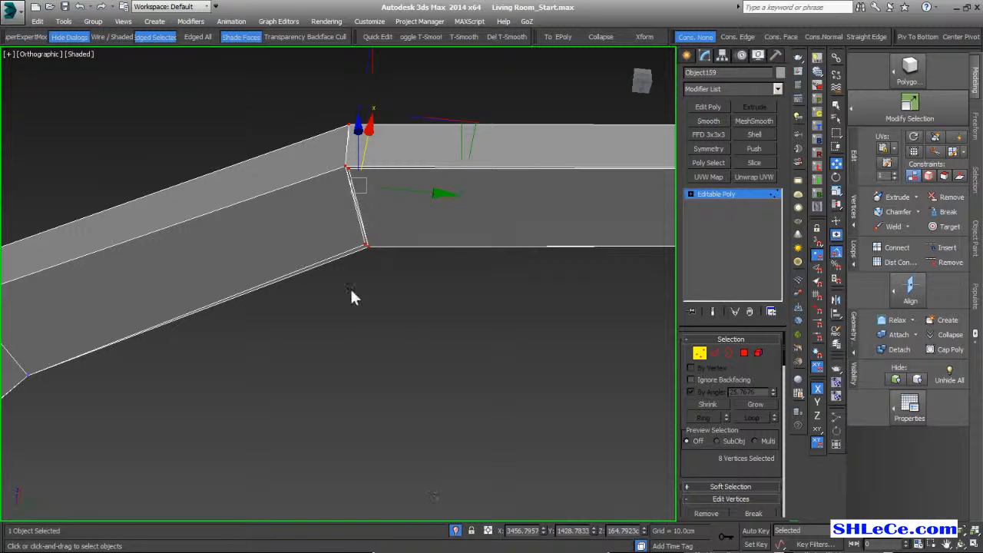
pyautogui.keyDown('alt'); pyautogui.moveTo(374, 209); pyautogui.dragTo(326, 244, button='middle'); pyautogui.keyUp('alt')
pyautogui.scroll(3, 327, 242)
pyautogui.keyDown('alt'); pyautogui.moveTo(347, 199); pyautogui.dragTo(230, 296, button='middle'); pyautogui.keyUp('alt')
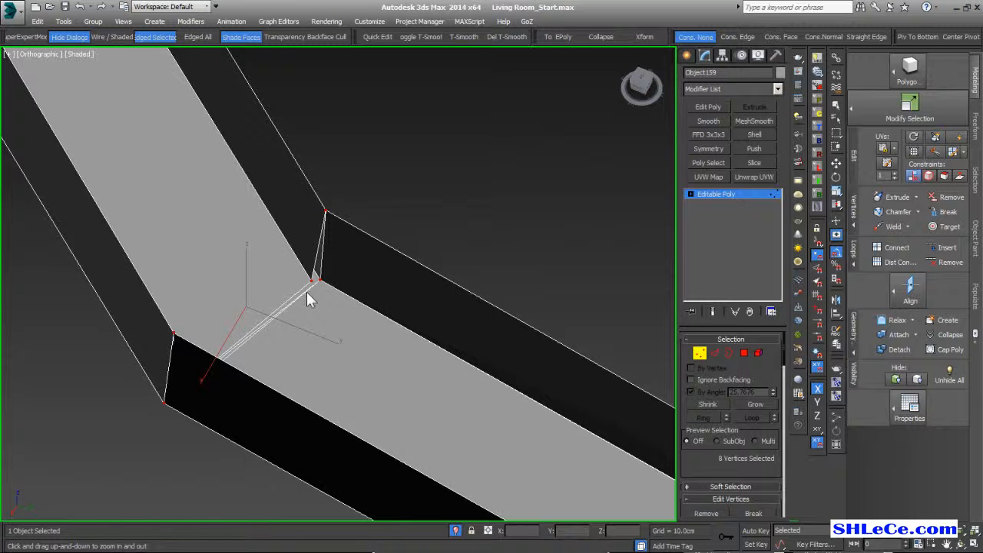
pyautogui.scroll(-7, 403, 347)
pyautogui.keyDown('alt'); pyautogui.moveTo(409, 338); pyautogui.dragTo(436, 219, button='middle'); pyautogui.keyUp('alt')
pyautogui.scroll(-6, 394, 345)
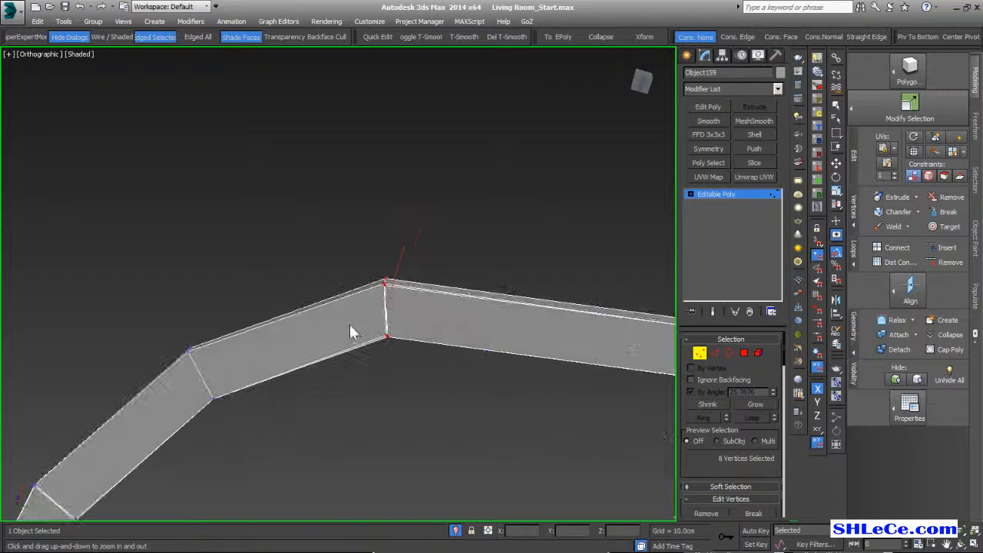
pyautogui.keyDown('alt'); pyautogui.moveTo(384, 333); pyautogui.dragTo(446, 308, button='middle'); pyautogui.keyUp('alt')
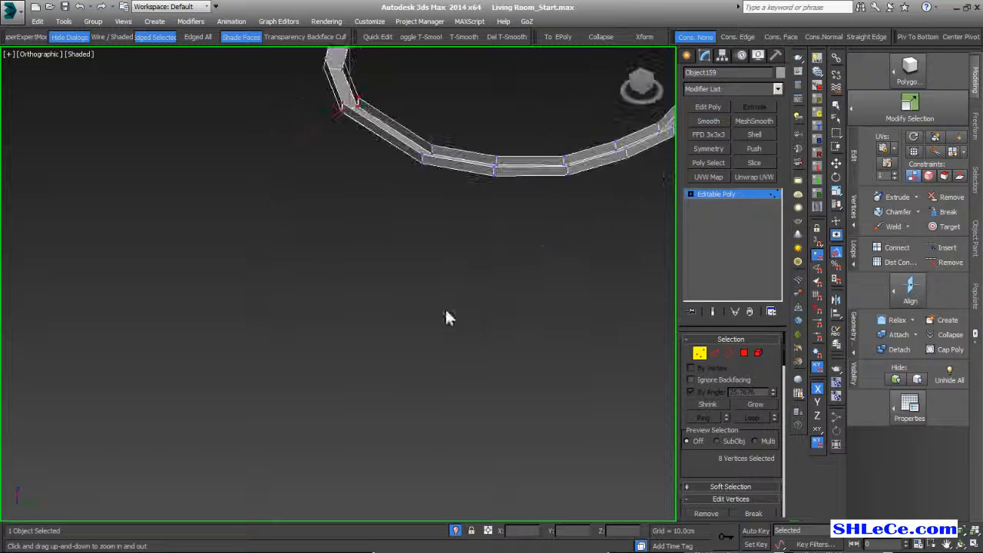
# Try selecting the rim's outer side faces with angle-based polygon selection at the 25.7676 threshold.
pyautogui.click(744, 353)
pyautogui.moveTo(566, 305); pyautogui.dragTo(460, 338, button='middle')
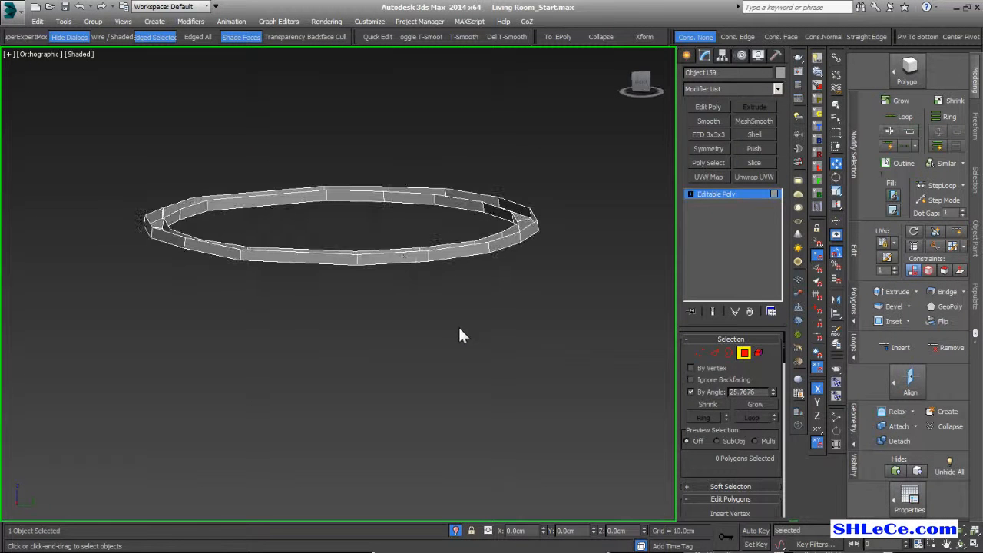
pyautogui.click(402, 254)
pyautogui.keyDown('alt'); pyautogui.moveTo(322, 267); pyautogui.dragTo(386, 257, button='middle'); pyautogui.keyUp('alt')
pyautogui.click(386, 257)
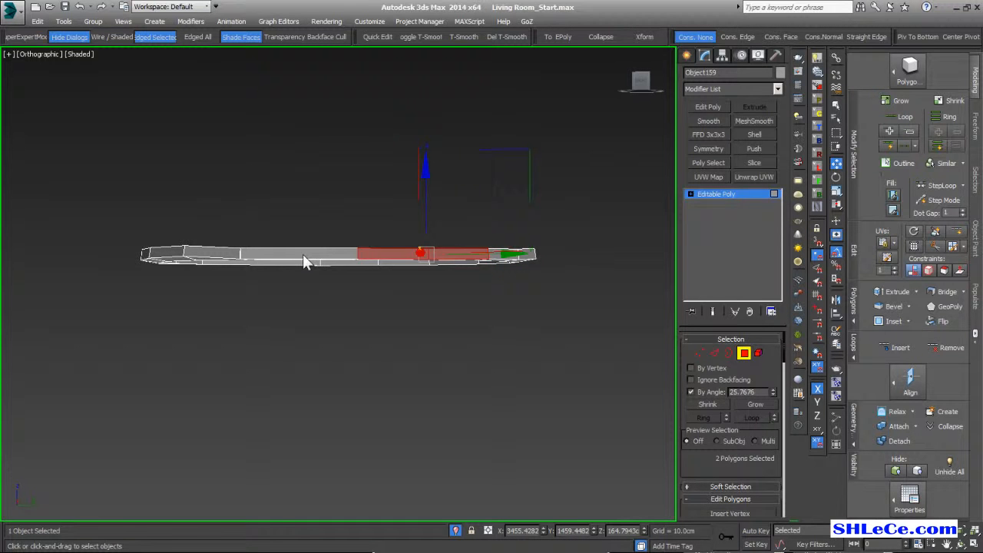
pyautogui.keyDown('alt'); pyautogui.moveTo(373, 294); pyautogui.dragTo(302, 257, button='middle'); pyautogui.keyUp('alt')
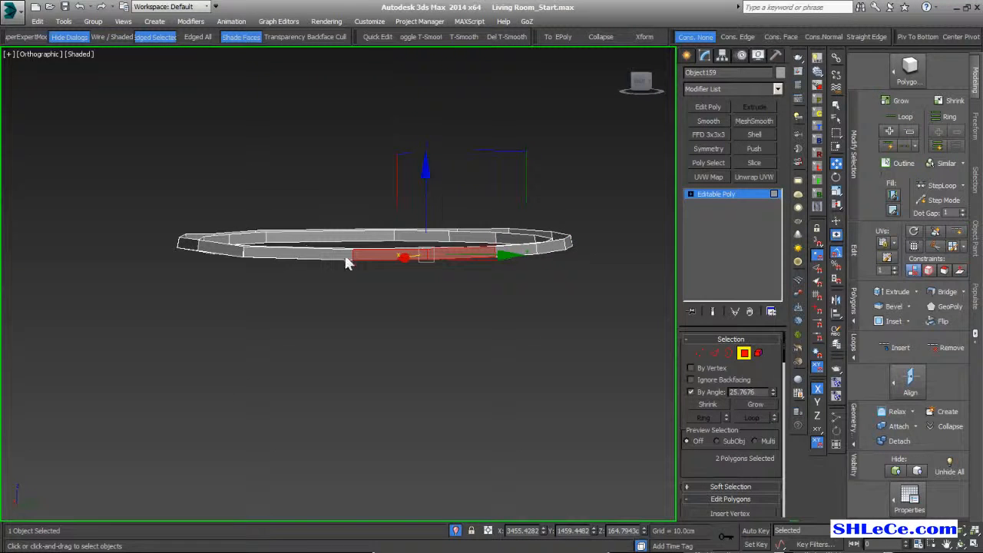
pyautogui.click(304, 257)
pyautogui.keyDown('ctrl'); pyautogui.click(218, 250); pyautogui.keyUp('ctrl')
pyautogui.keyDown('alt'); pyautogui.moveTo(288, 293); pyautogui.dragTo(305, 296, button='middle'); pyautogui.keyUp('alt')
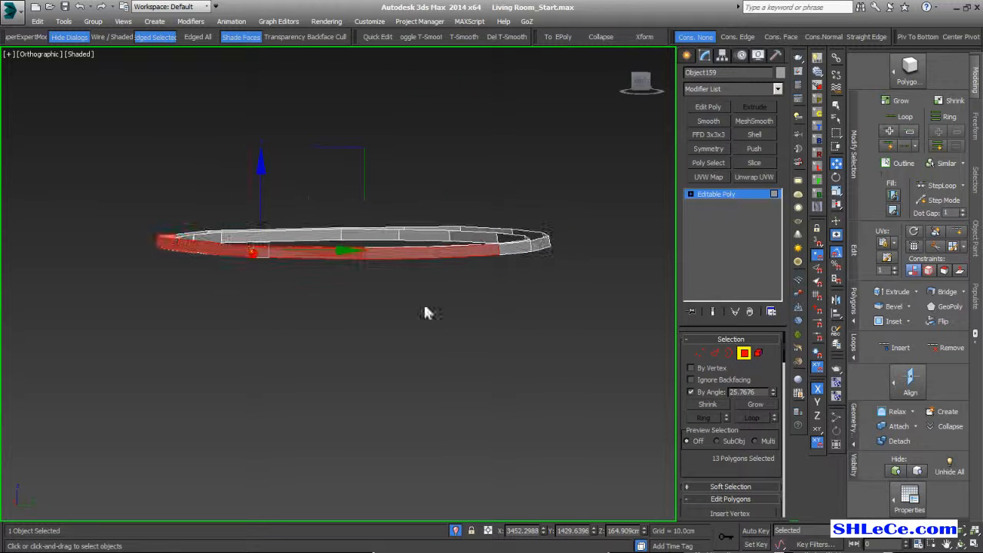
# Turn off selection by angle and select the rim's outer side faces segment by segment.
pyautogui.click(692, 392)
pyautogui.moveTo(503, 261); pyautogui.dragTo(322, 256)
pyautogui.keyDown('alt'); pyautogui.moveTo(322, 256); pyautogui.dragTo(332, 279, button='middle'); pyautogui.keyUp('alt')
pyautogui.moveTo(268, 268); pyautogui.dragTo(291, 266)
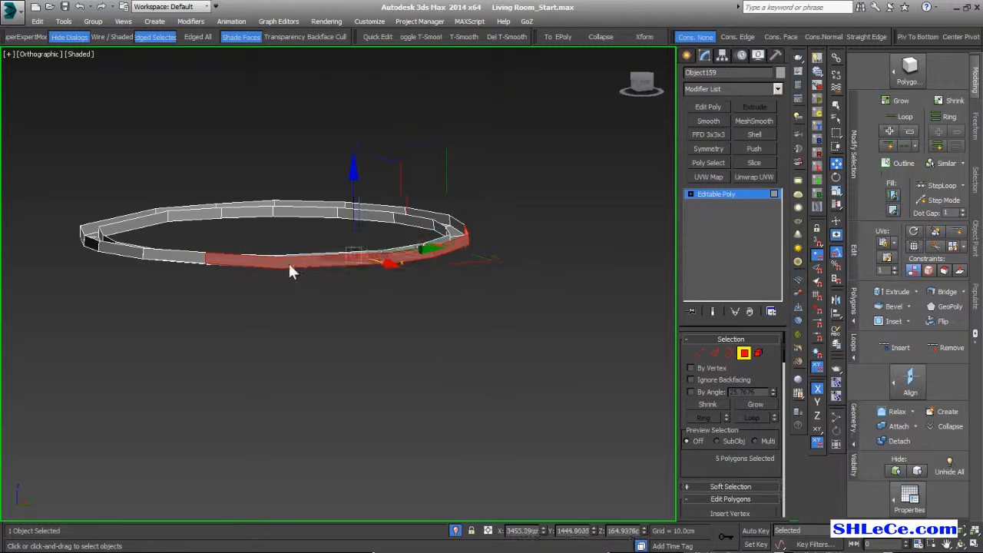
pyautogui.keyDown('alt'); pyautogui.moveTo(290, 266); pyautogui.dragTo(274, 277, button='middle'); pyautogui.keyUp('alt')
pyautogui.moveTo(275, 275); pyautogui.dragTo(153, 279)
pyautogui.keyDown('alt'); pyautogui.moveTo(138, 269); pyautogui.dragTo(92, 261, button='middle'); pyautogui.keyUp('alt')
pyautogui.moveTo(94, 270); pyautogui.dragTo(59, 271)
pyautogui.keyDown('alt'); pyautogui.moveTo(59, 272); pyautogui.dragTo(215, 332, button='middle'); pyautogui.keyUp('alt')
pyautogui.keyDown('ctrl'); pyautogui.click(153, 304); pyautogui.keyUp('ctrl')
pyautogui.keyDown('alt'); pyautogui.moveTo(145, 300); pyautogui.dragTo(156, 327, button='middle'); pyautogui.keyUp('alt')
pyautogui.keyDown('ctrl'); pyautogui.click(117, 331); pyautogui.keyUp('ctrl')
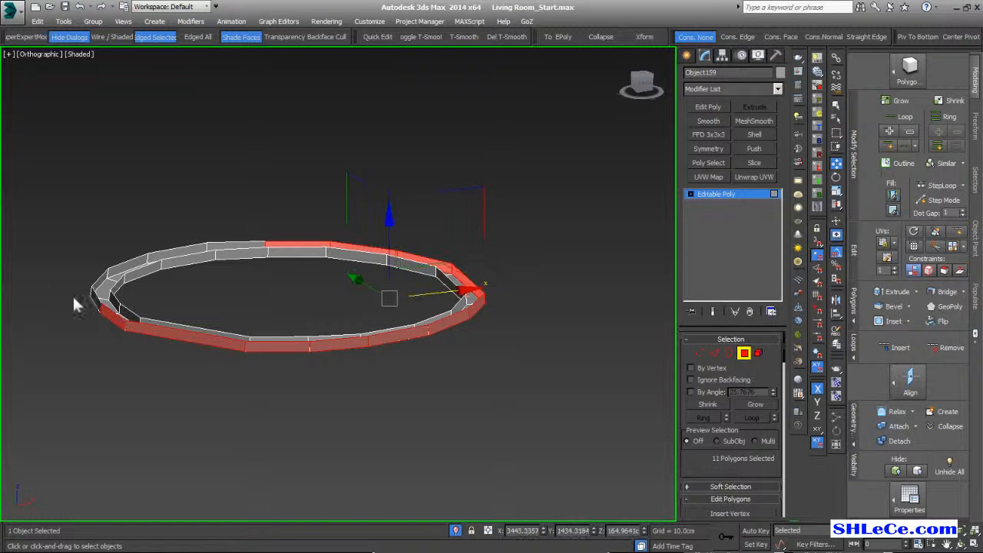
pyautogui.keyDown('alt'); pyautogui.moveTo(61, 299); pyautogui.dragTo(164, 334, button='middle'); pyautogui.keyUp('alt')
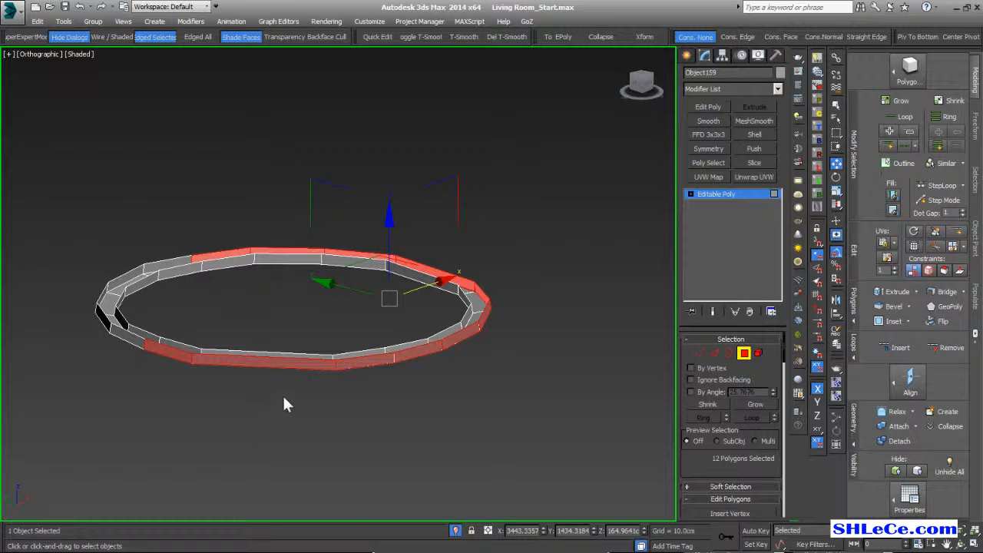
# Select all polygons of the rim, flip their normals, and clear the selection.
pyautogui.moveTo(400, 255); pyautogui.dragTo(397, 231, button='middle')
pyautogui.click(581, 156)
pyautogui.hotkey('ctrl', 'a')
pyautogui.moveTo(289, 407); pyautogui.dragTo(276, 359, button='middle')
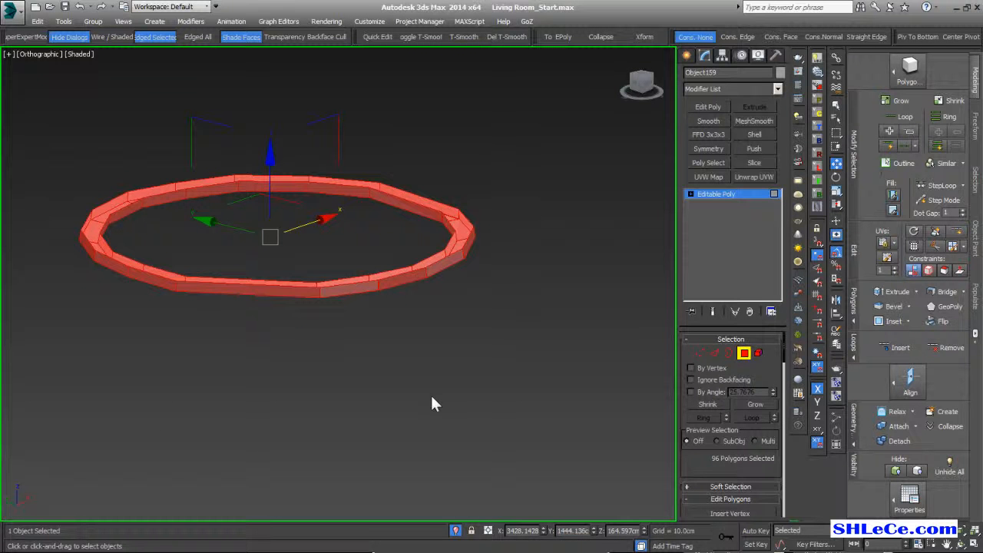
pyautogui.scroll(-5, 732, 437)
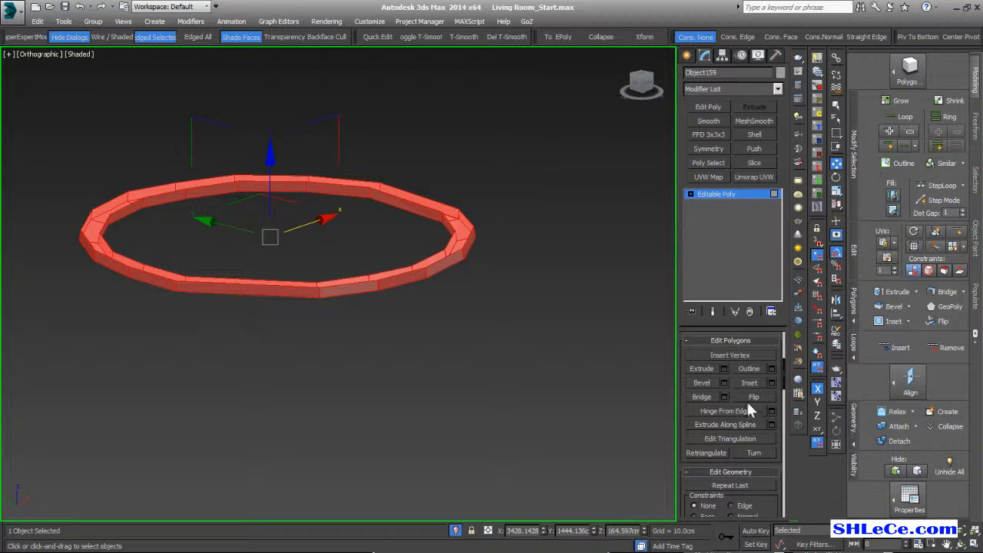
pyautogui.click(748, 399)
pyautogui.keyDown('alt'); pyautogui.moveTo(480, 351); pyautogui.dragTo(434, 357, button='middle'); pyautogui.keyUp('alt')
pyautogui.click(434, 358)
# Select all vertical side faces of the rim from the front view, leaving out the flat upper and lower faces.
pyautogui.click(368, 296)
pyautogui.press('f')
pyautogui.press('z')
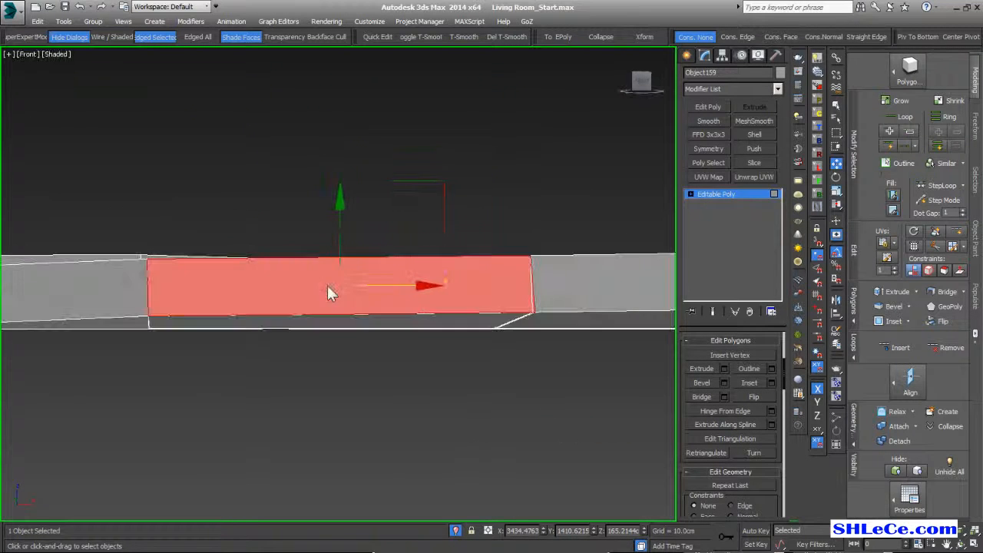
pyautogui.scroll(-5, 337, 303)
pyautogui.click(442, 355)
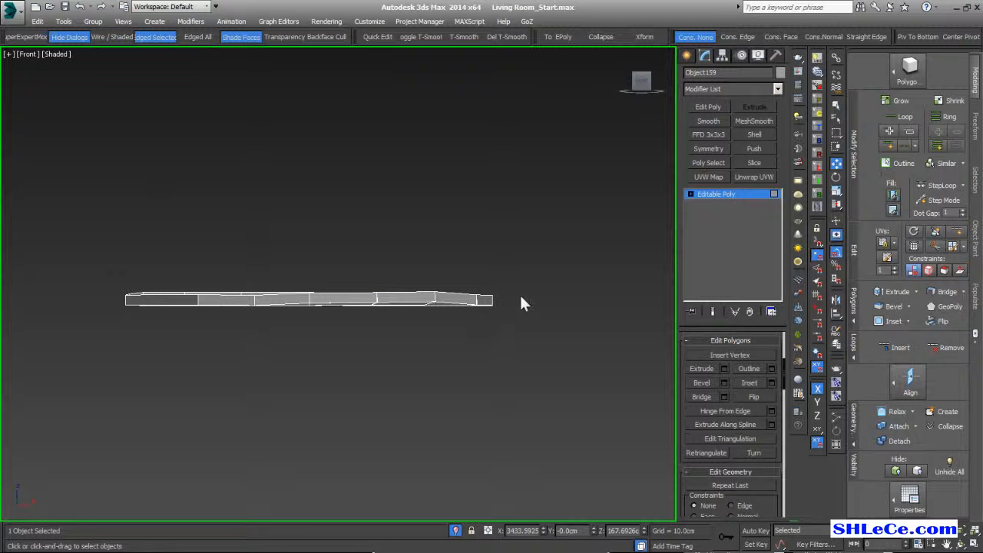
pyautogui.moveTo(506, 300); pyautogui.dragTo(349, 300)
pyautogui.moveTo(438, 341); pyautogui.dragTo(453, 347, button='middle')
pyautogui.click(508, 320)
pyautogui.scroll(3, 508, 322)
pyautogui.moveTo(528, 278); pyautogui.dragTo(134, 287)
pyautogui.moveTo(136, 290); pyautogui.dragTo(396, 343, button='middle')
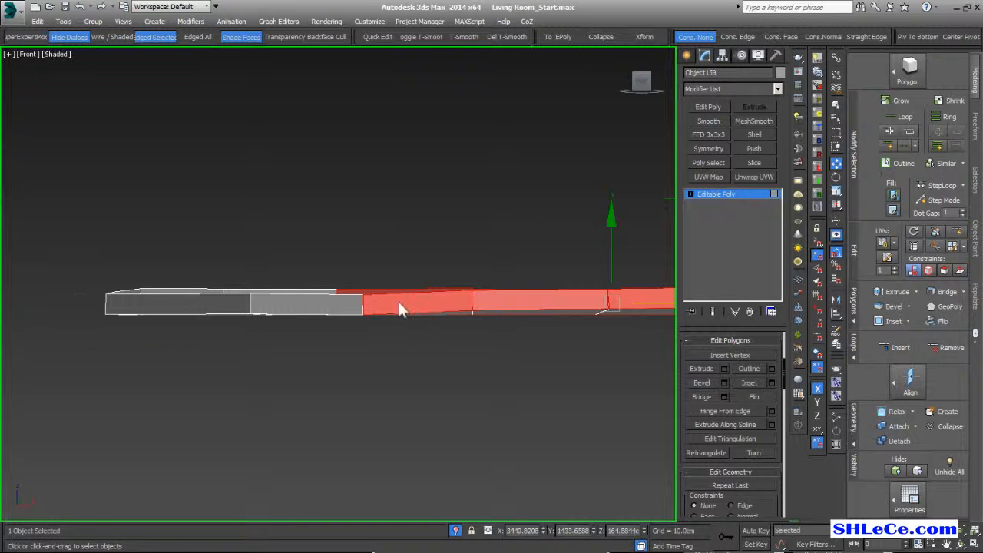
pyautogui.moveTo(380, 306); pyautogui.dragTo(85, 306)
pyautogui.scroll(-2, 316, 341)
pyautogui.moveTo(315, 341); pyautogui.dragTo(335, 370, button='middle')
# Remove the inner side faces along the first arc of the rim from the selection in the top view.
pyautogui.press('t')
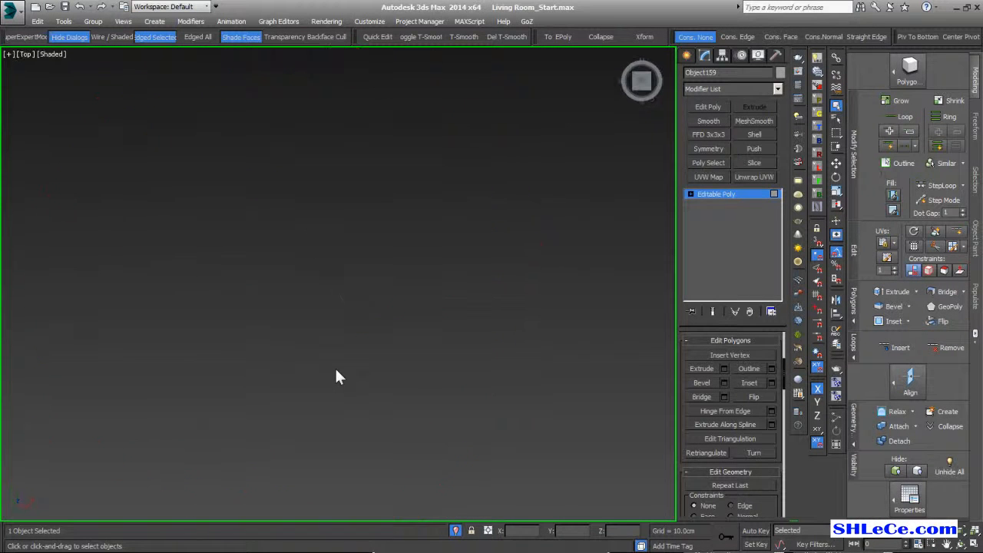
pyautogui.scroll(3, 415, 292)
pyautogui.moveTo(449, 238); pyautogui.dragTo(384, 390, button='middle')
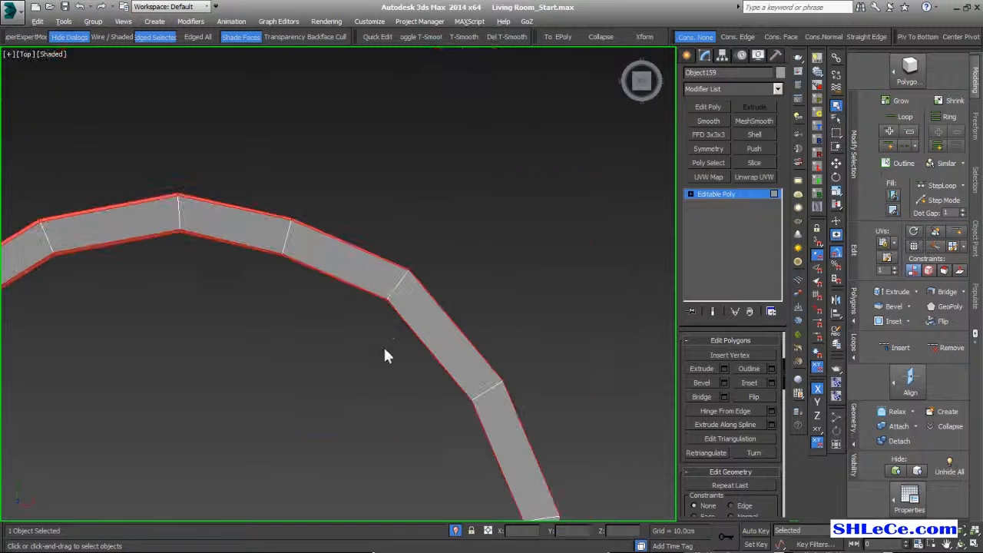
pyautogui.keyDown('alt'); pyautogui.moveTo(401, 296); pyautogui.dragTo(376, 332); pyautogui.keyUp('alt')
pyautogui.moveTo(375, 363); pyautogui.dragTo(481, 388, button='middle')
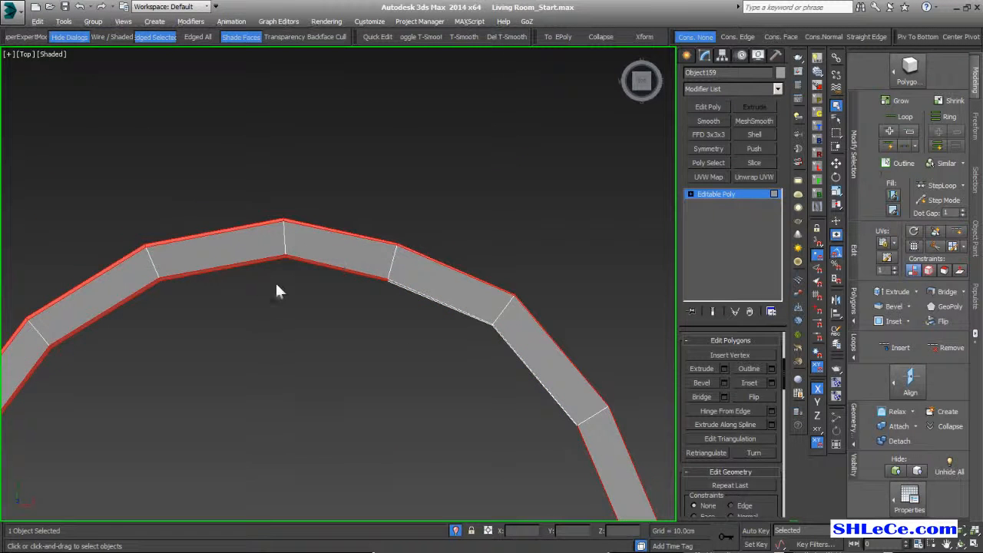
pyautogui.moveTo(284, 288); pyautogui.dragTo(389, 302, button='middle')
pyautogui.moveTo(285, 275); pyautogui.dragTo(379, 226, button='middle')
pyautogui.keyDown('alt'); pyautogui.moveTo(301, 249); pyautogui.dragTo(259, 289); pyautogui.keyUp('alt')
pyautogui.moveTo(302, 351); pyautogui.dragTo(399, 186, button='middle')
pyautogui.keyDown('alt'); pyautogui.moveTo(329, 189); pyautogui.dragTo(289, 233); pyautogui.keyUp('alt')
pyautogui.moveTo(307, 352); pyautogui.dragTo(283, 257, button='middle')
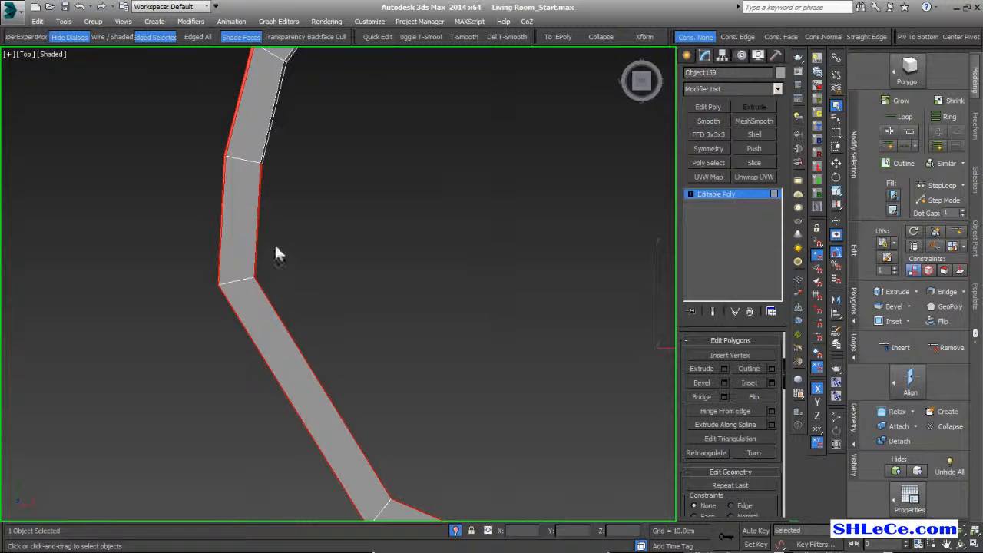
# Remove the inner side faces of the remaining segments so only the rim's outer faces stay selected.
pyautogui.moveTo(428, 364); pyautogui.dragTo(307, 412, button='middle')
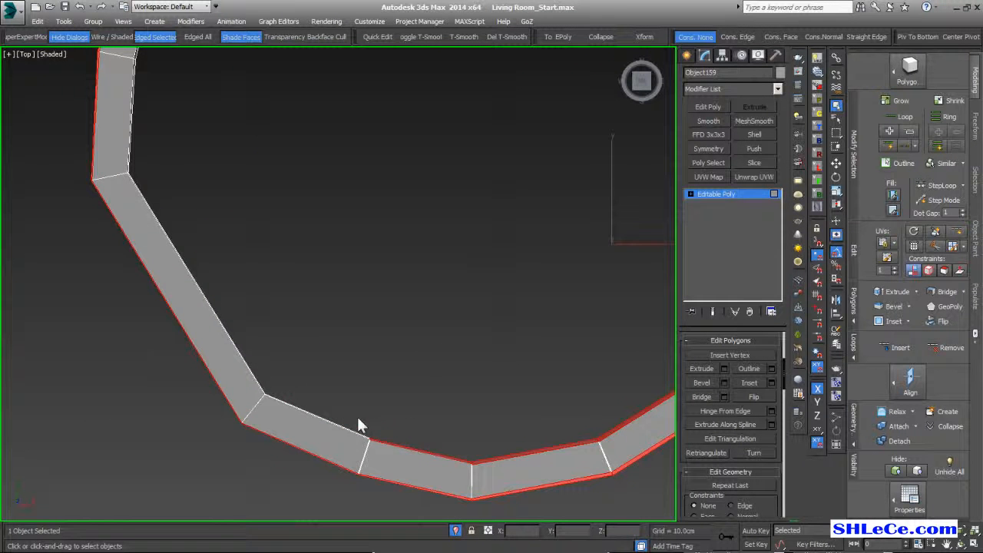
pyautogui.keyDown('alt'); pyautogui.click(392, 450); pyautogui.keyUp('alt')
pyautogui.moveTo(522, 440); pyautogui.dragTo(363, 427, button='middle')
pyautogui.keyDown('alt'); pyautogui.moveTo(356, 444); pyautogui.dragTo(355, 445); pyautogui.keyUp('alt')
pyautogui.keyDown('alt'); pyautogui.moveTo(488, 385); pyautogui.dragTo(459, 413); pyautogui.keyUp('alt')
pyautogui.moveTo(500, 366); pyautogui.dragTo(363, 452, button='middle')
pyautogui.keyDown('alt'); pyautogui.moveTo(450, 375); pyautogui.dragTo(421, 419); pyautogui.keyUp('alt')
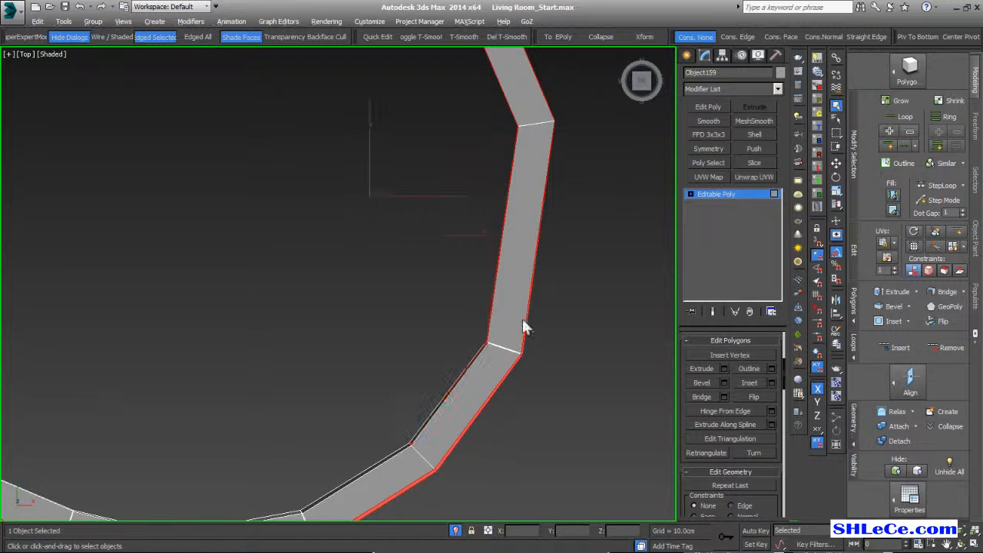
pyautogui.moveTo(520, 335); pyautogui.dragTo(450, 437, button='middle')
pyautogui.keyDown('alt'); pyautogui.moveTo(434, 390); pyautogui.dragTo(441, 343); pyautogui.keyUp('alt')
pyautogui.moveTo(441, 344); pyautogui.dragTo(465, 489, button='middle')
pyautogui.keyDown('alt'); pyautogui.moveTo(484, 331); pyautogui.dragTo(415, 350); pyautogui.keyUp('alt')
# Exit isolation mode to bring back the lamp and room, and view the shade with its rim.
pyautogui.scroll(-4, 414, 349)
pyautogui.keyDown('alt'); pyautogui.moveTo(414, 351); pyautogui.dragTo(400, 443, button='middle'); pyautogui.keyUp('alt')
pyautogui.scroll(3, 361, 353)
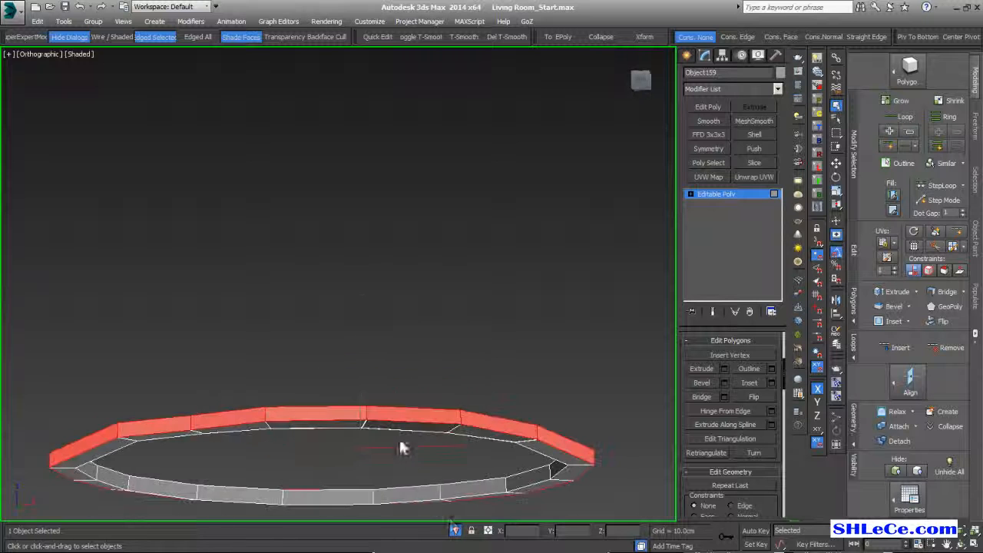
pyautogui.click(455, 530)
pyautogui.scroll(4, 421, 353)
pyautogui.scroll(-4, 421, 359)
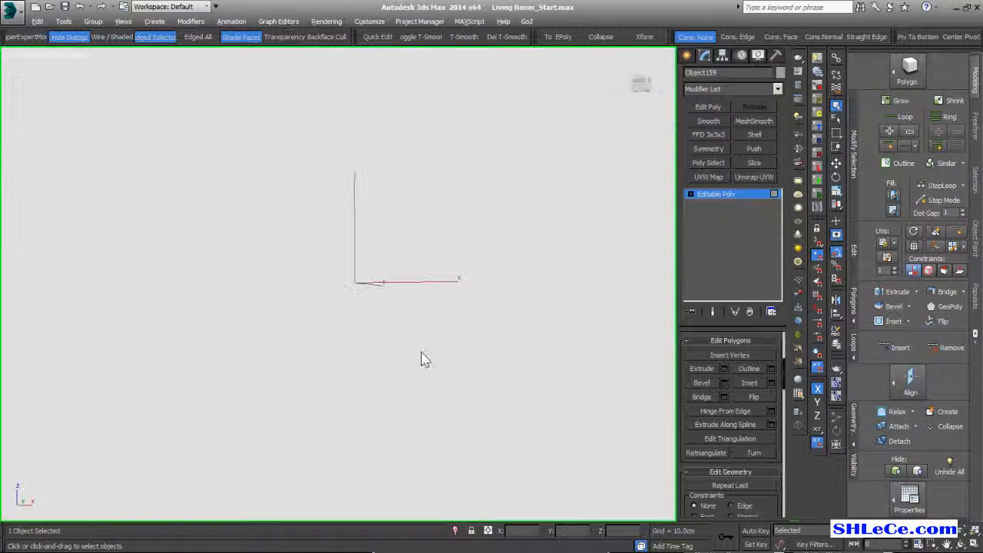
pyautogui.scroll(3, 422, 303)
pyautogui.scroll(-3, 423, 308)
pyautogui.keyDown('alt'); pyautogui.moveTo(423, 308); pyautogui.dragTo(392, 357, button='middle'); pyautogui.keyUp('alt')
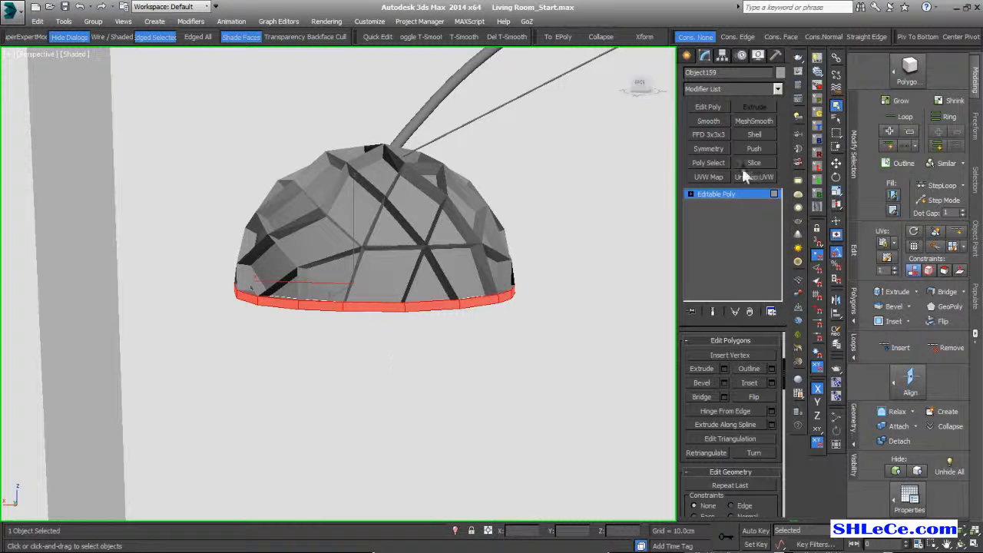
# Apply a Push modifier to the rim's selected outer faces with a push value of 0.2 cm.
pyautogui.click(753, 149)
pyautogui.moveTo(771, 354); pyautogui.dragTo(774, 325)
pyautogui.keyDown('alt'); pyautogui.moveTo(625, 325); pyautogui.dragTo(576, 372, button='middle'); pyautogui.keyUp('alt')
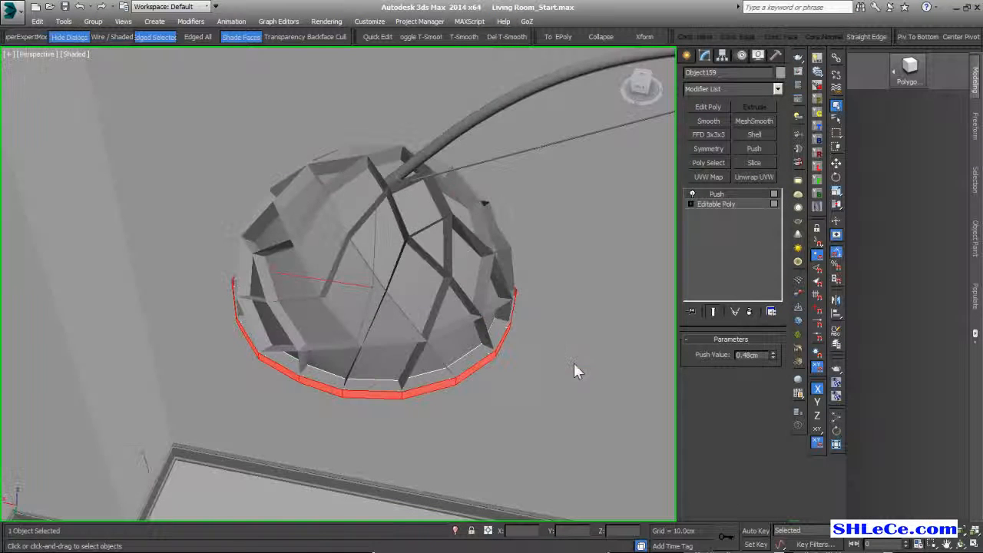
pyautogui.moveTo(776, 354); pyautogui.dragTo(778, 375)
pyautogui.moveTo(451, 385); pyautogui.dragTo(422, 281, button='middle')
pyautogui.scroll(-5, 422, 283)
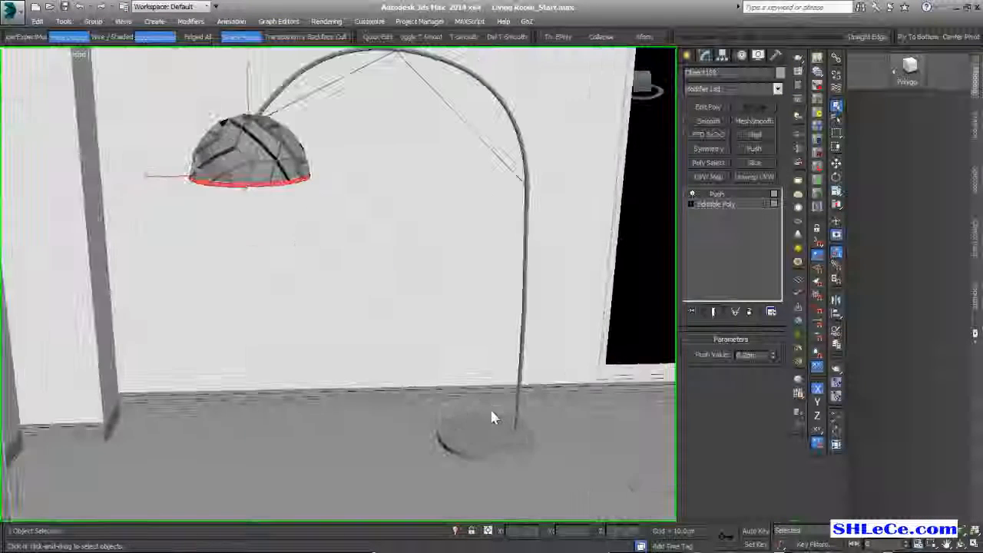
pyautogui.keyDown('alt'); pyautogui.moveTo(492, 412); pyautogui.dragTo(471, 390, button='middle'); pyautogui.keyUp('alt')
pyautogui.moveTo(490, 209); pyautogui.dragTo(482, 246, button='middle')
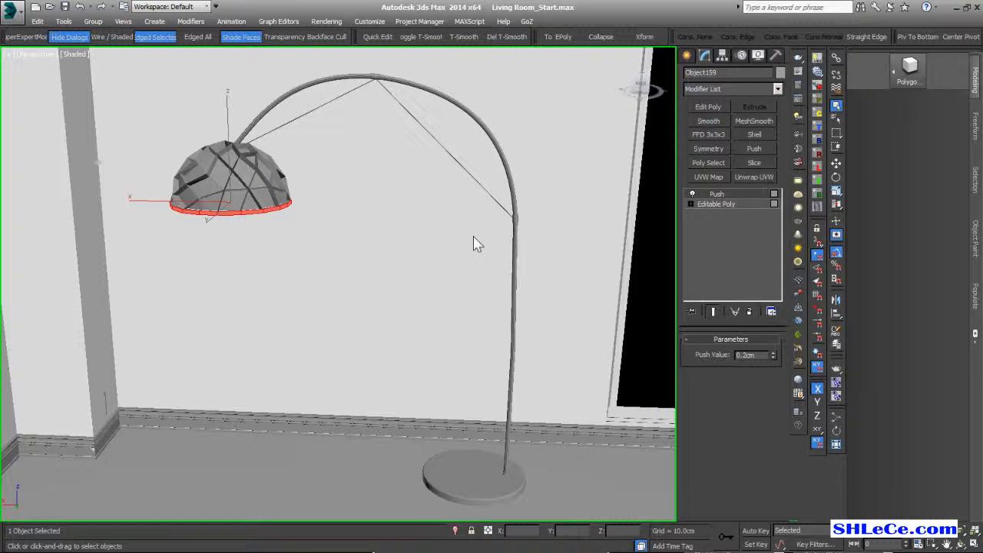